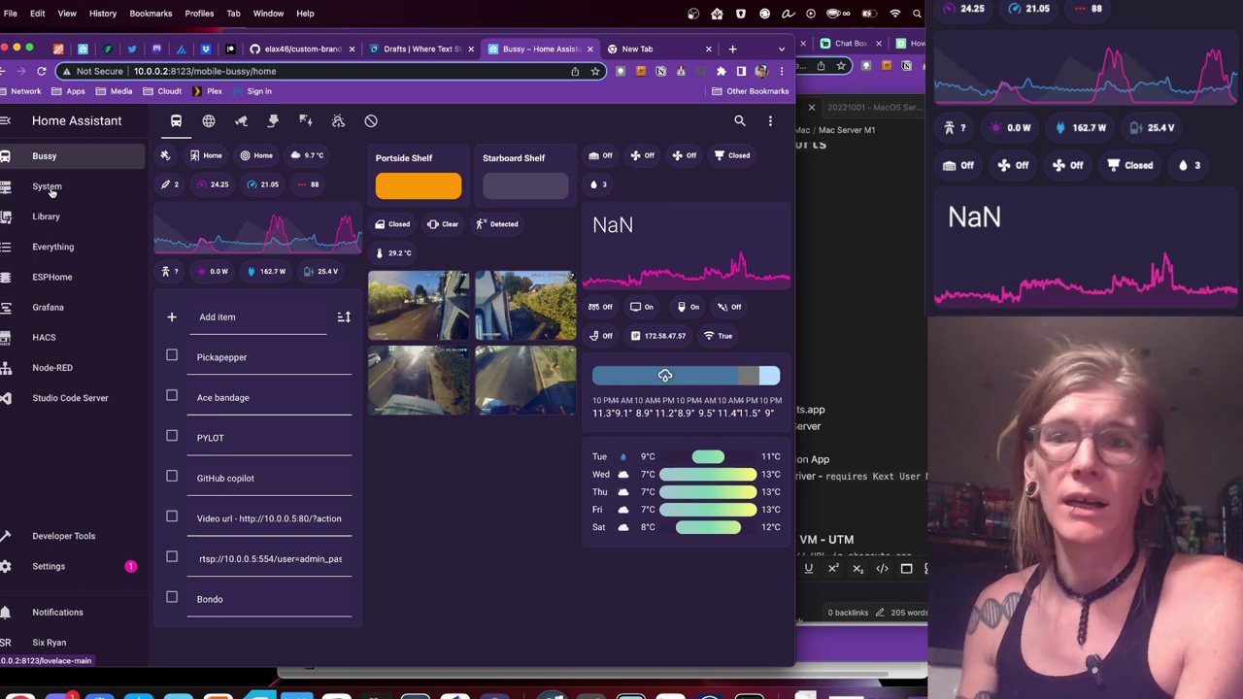
Step: Open the Library dashboard, look through its Radarr, Lidarr, book, Whisparr, Prowlarr and Overseerr views, and return to the overview
left_click(54, 217)
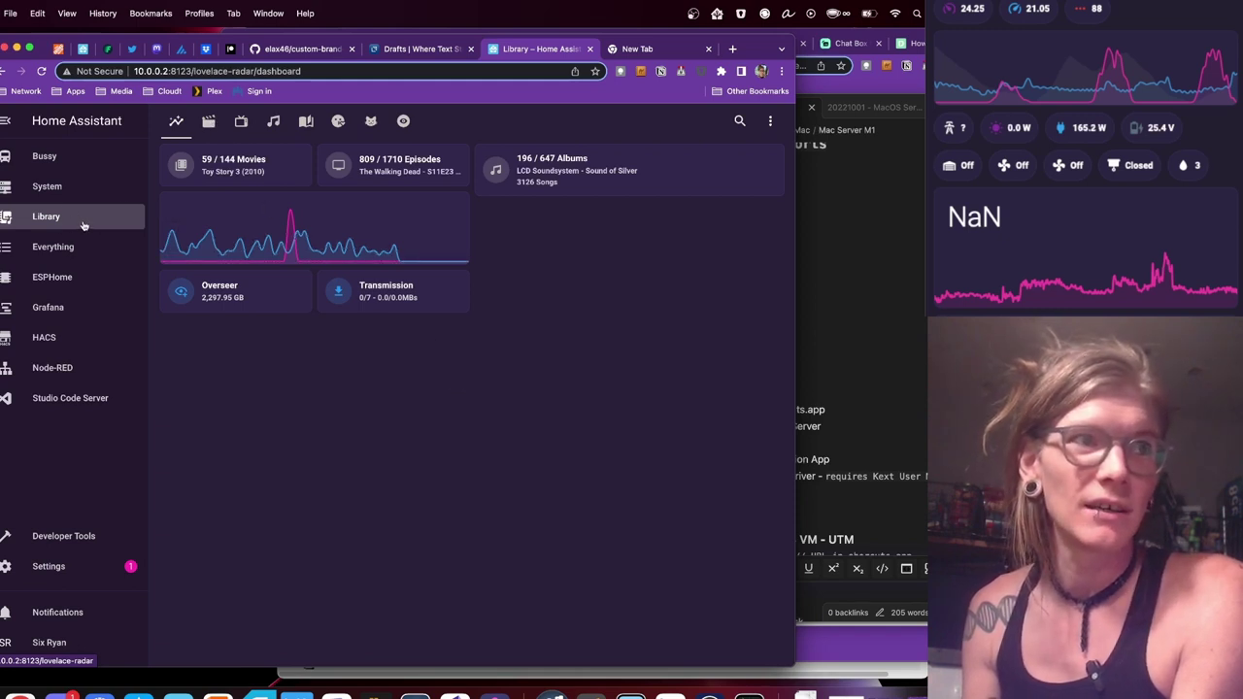
left_click(209, 123)
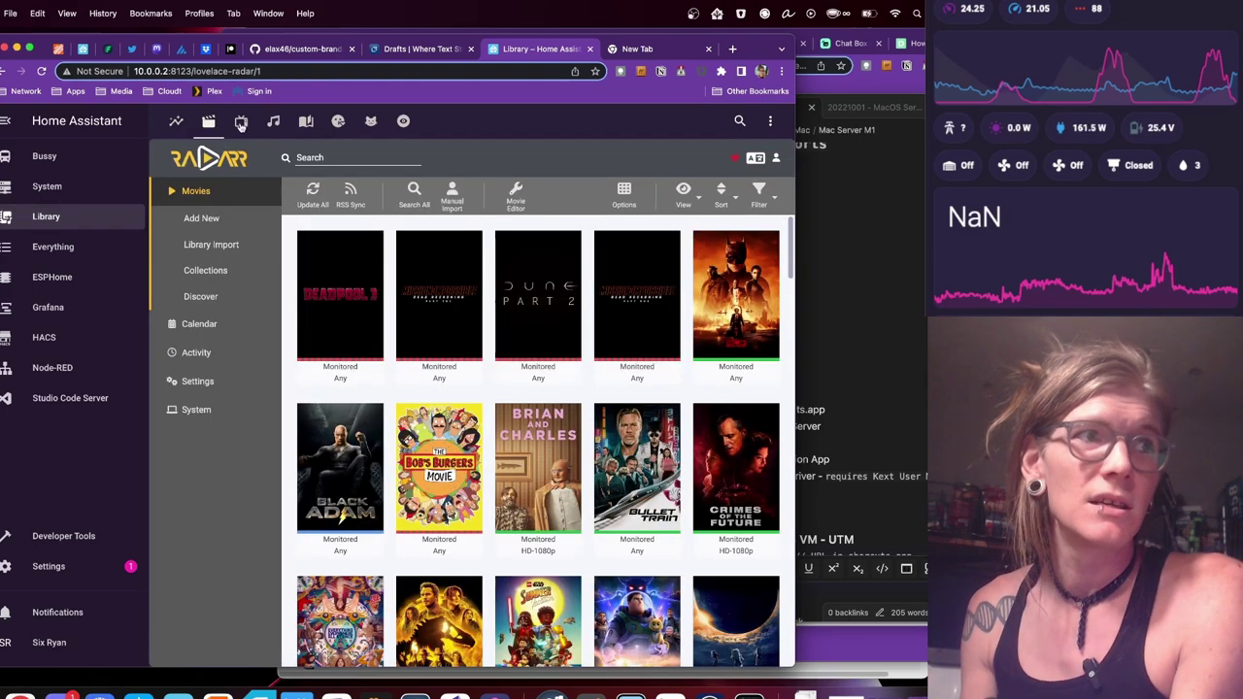
left_click(275, 123)
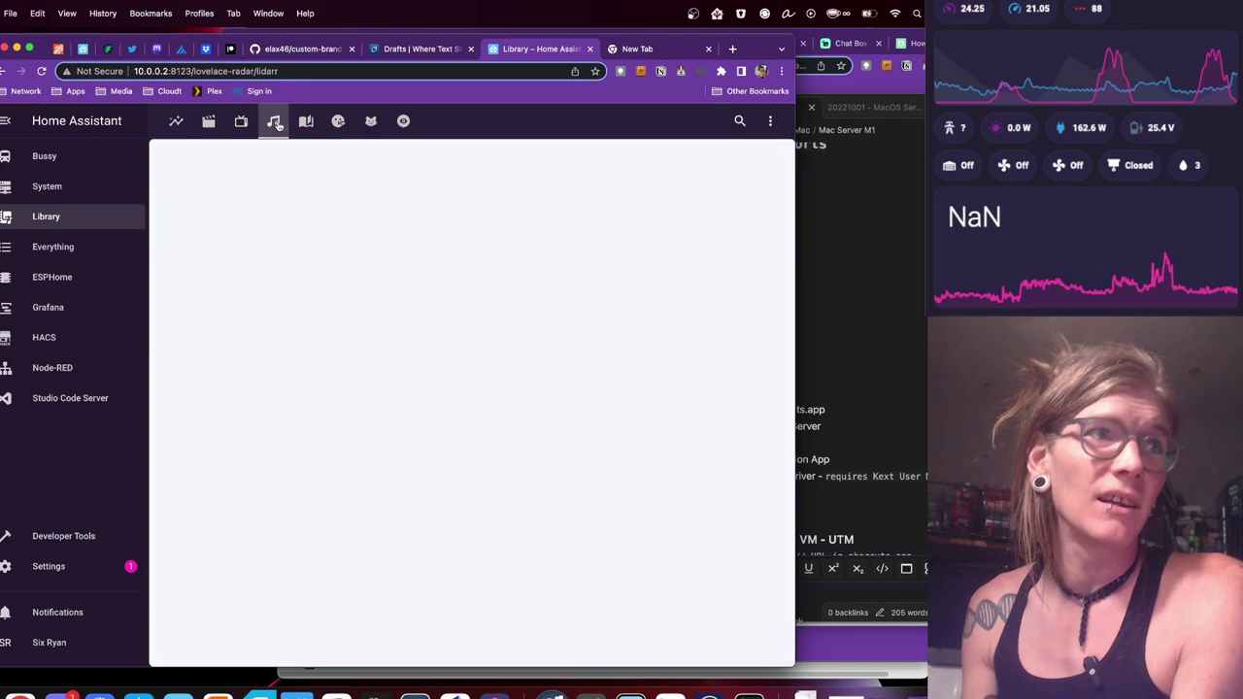
left_click(306, 122)
left_click(337, 123)
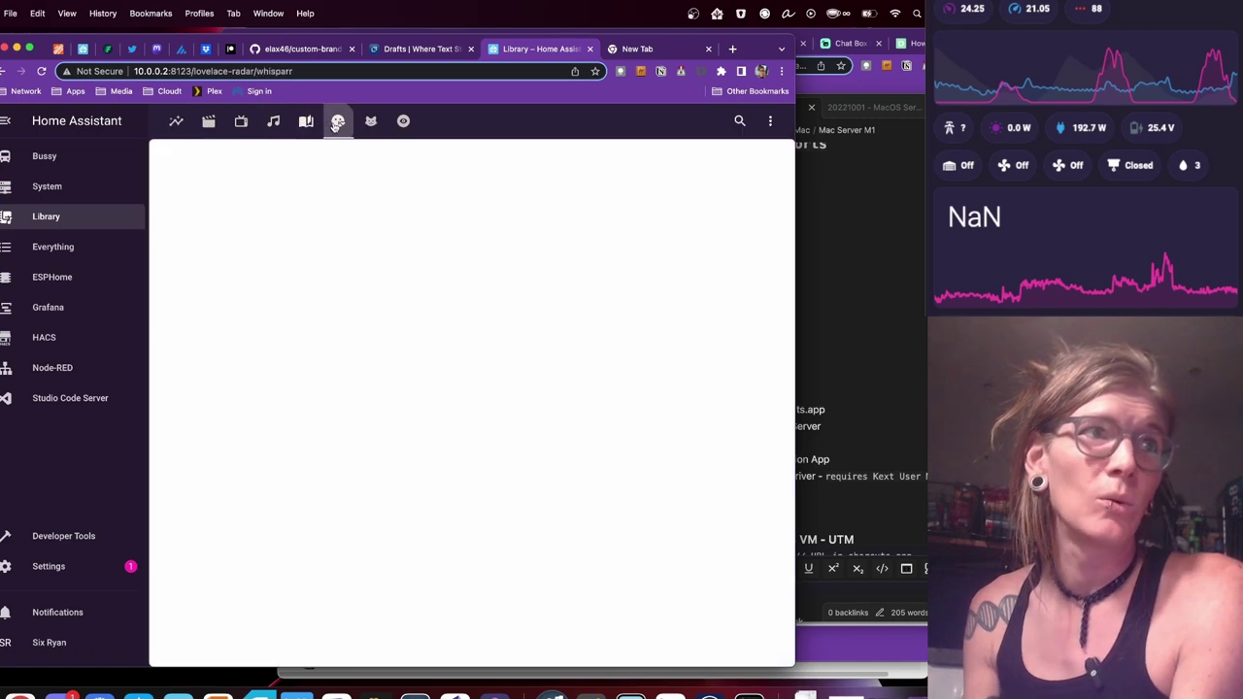
left_click(370, 123)
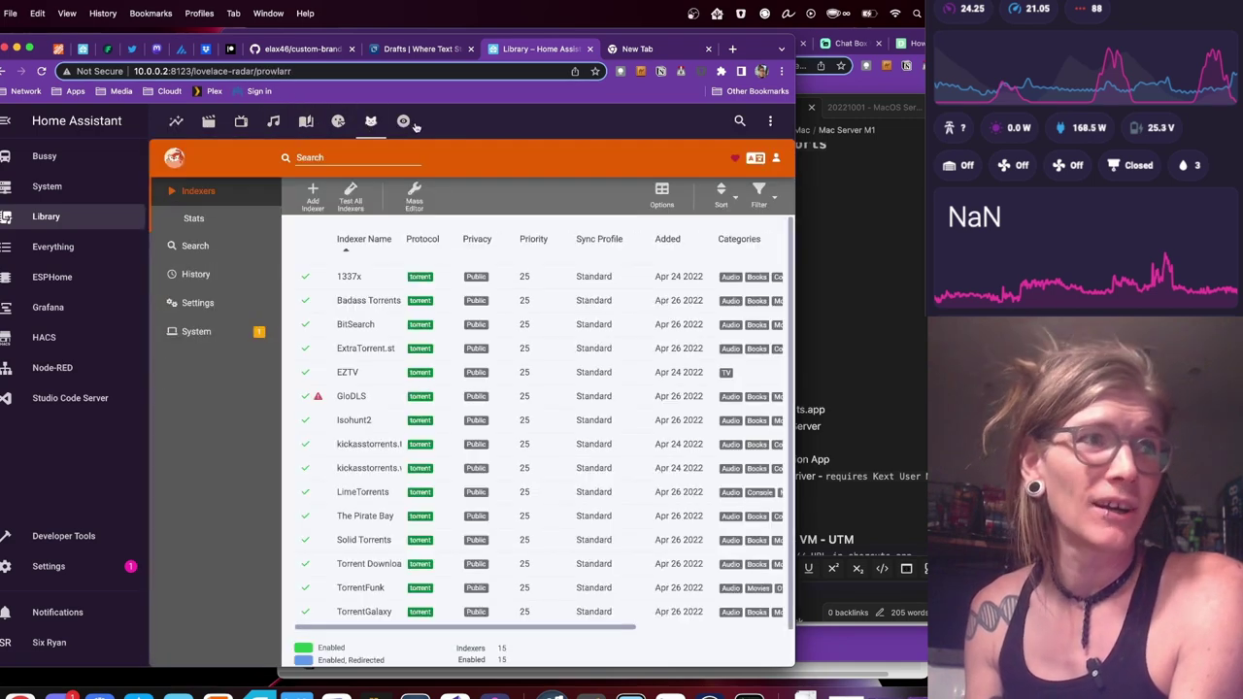
left_click(406, 122)
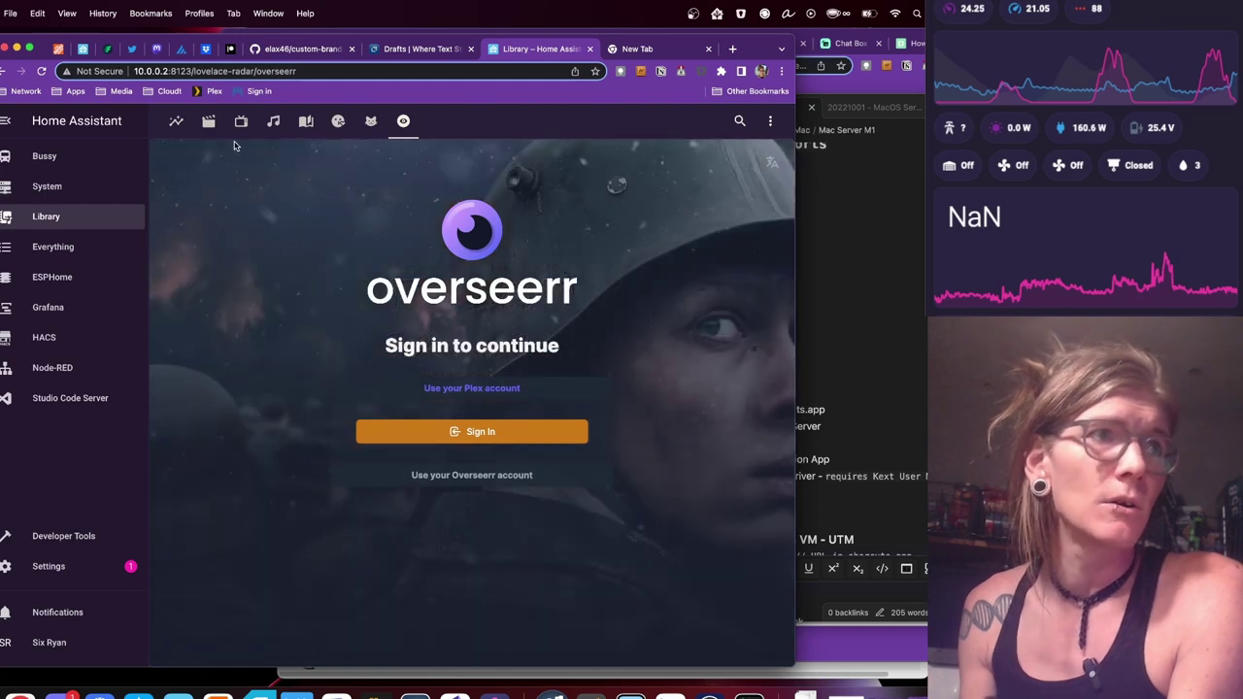
left_click(176, 127)
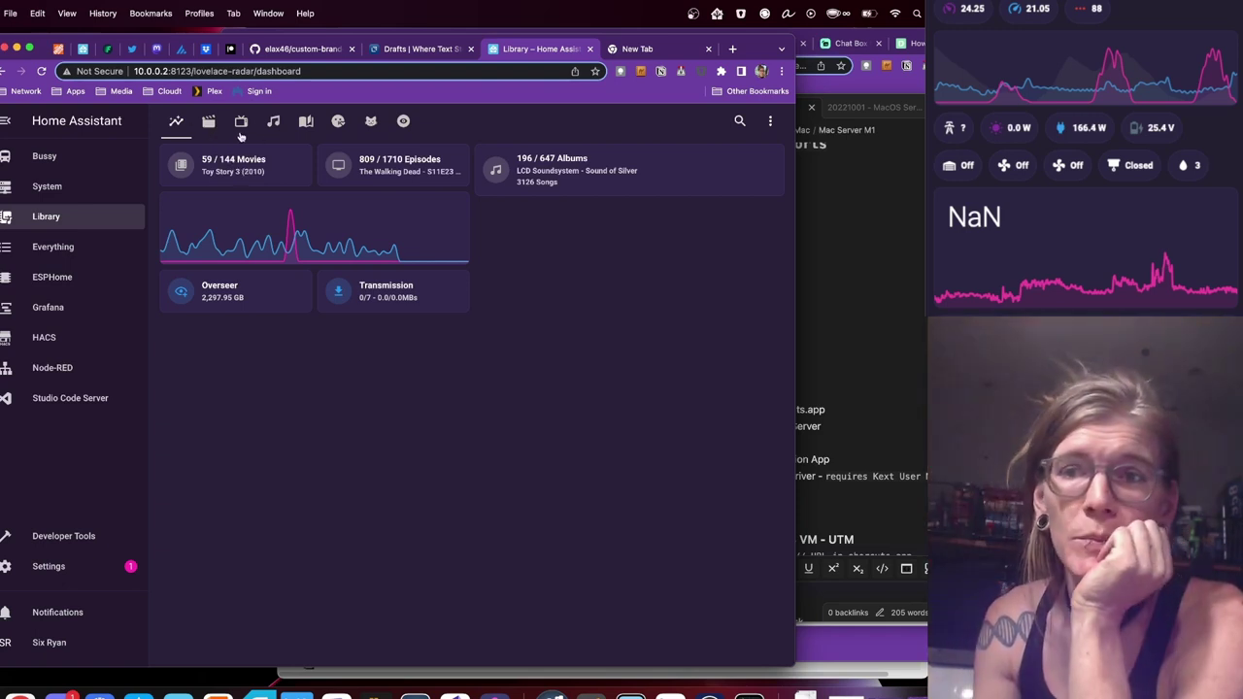
Step: Compare the Library overview with the embedded Radarr and Sonarr views, ending back on the overview
left_click(208, 124)
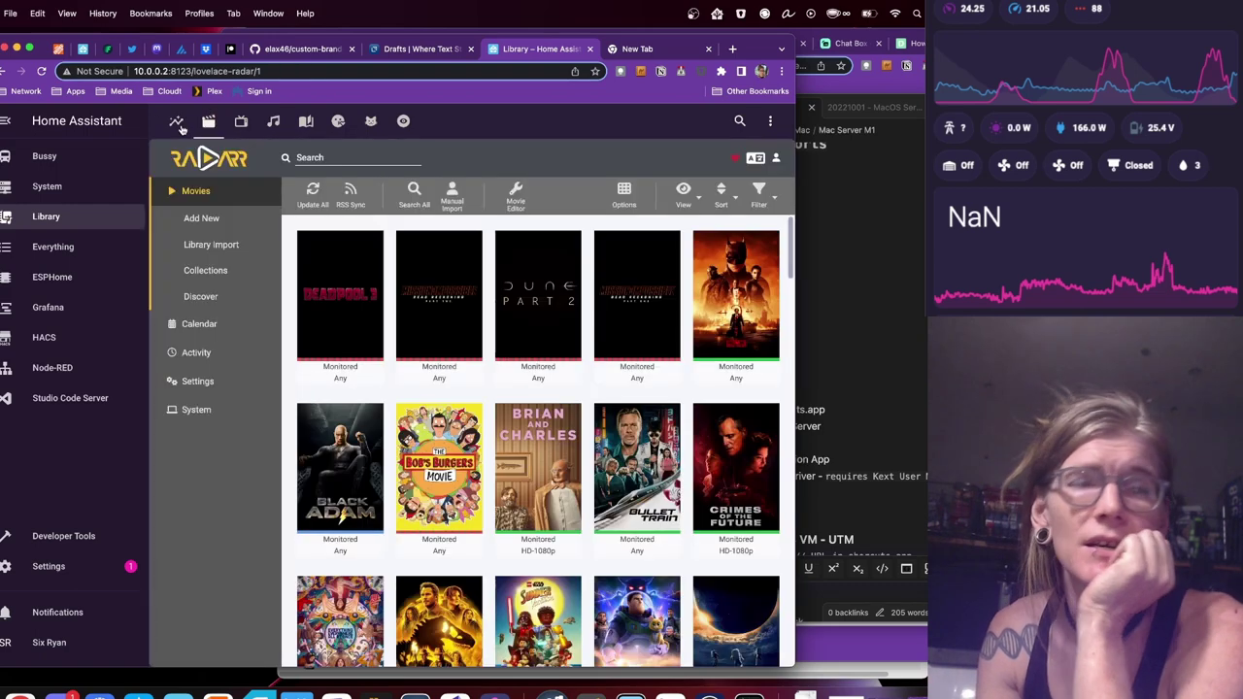
left_click(178, 124)
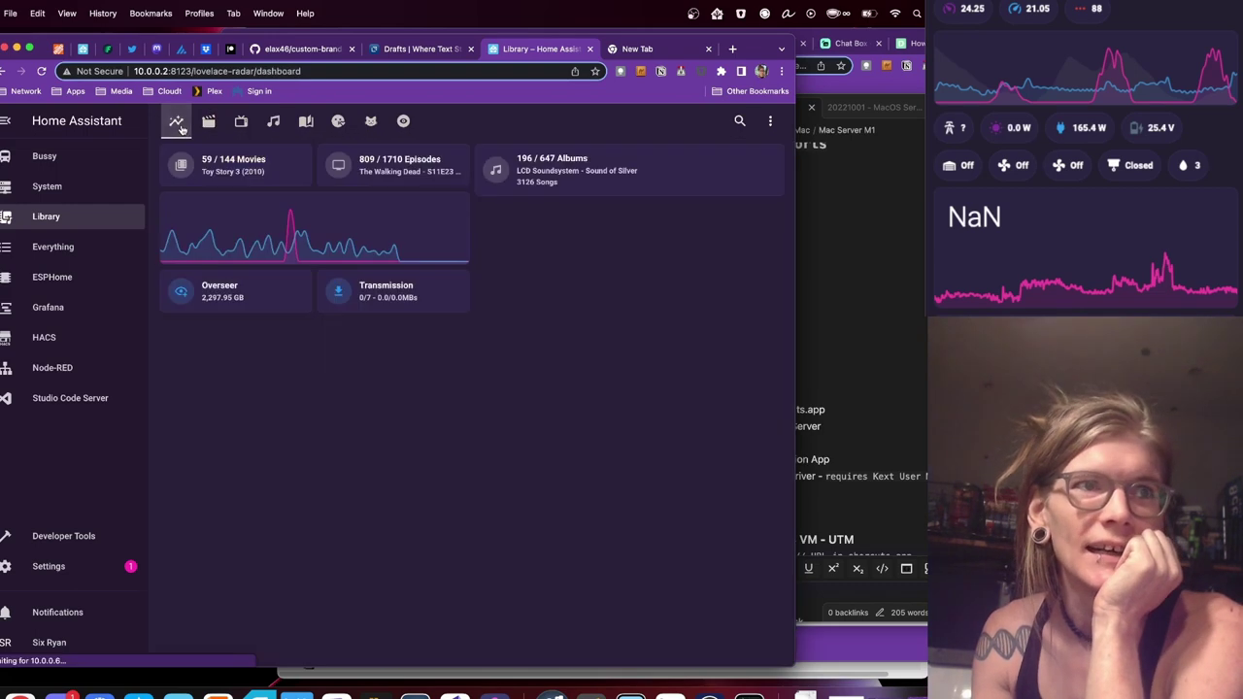
left_click(208, 123)
left_click(175, 124)
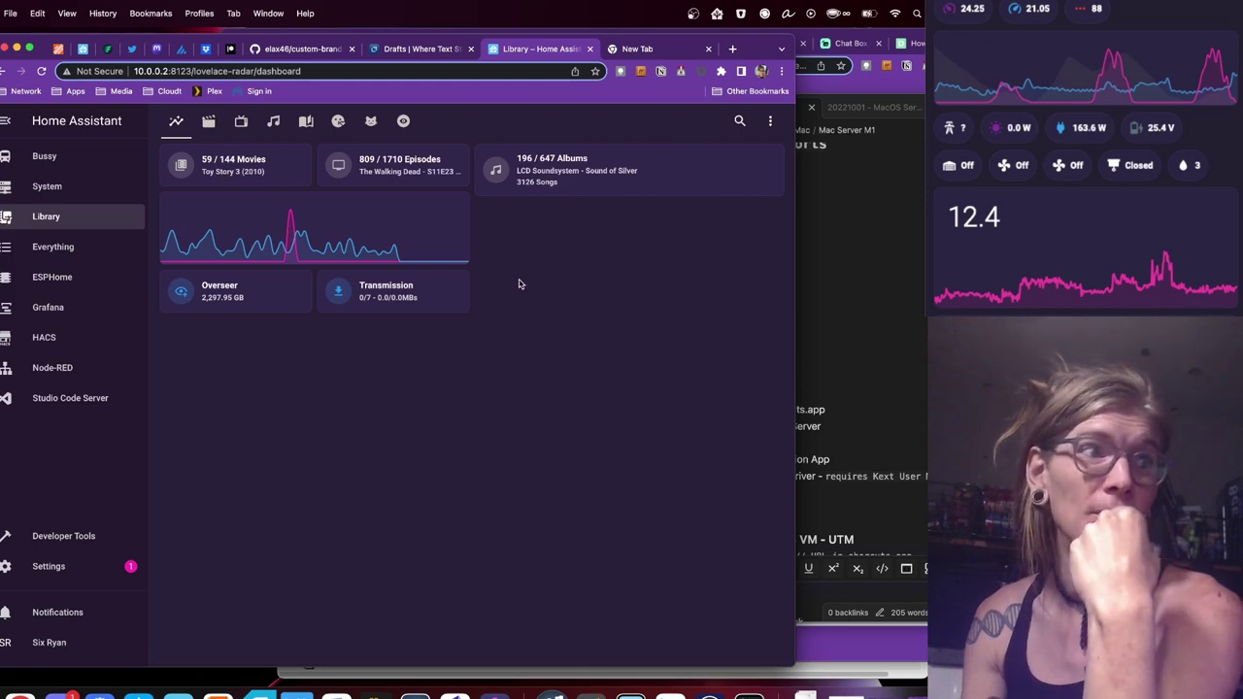
left_click(210, 124)
left_click(242, 122)
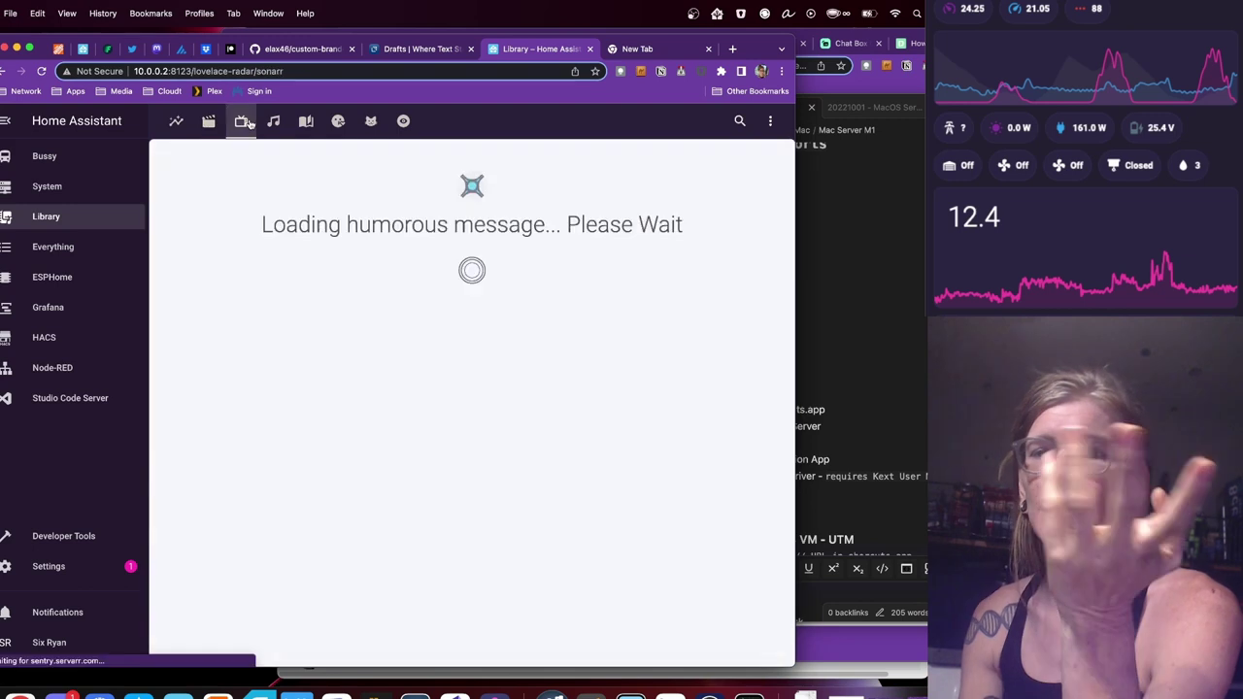
left_click(174, 122)
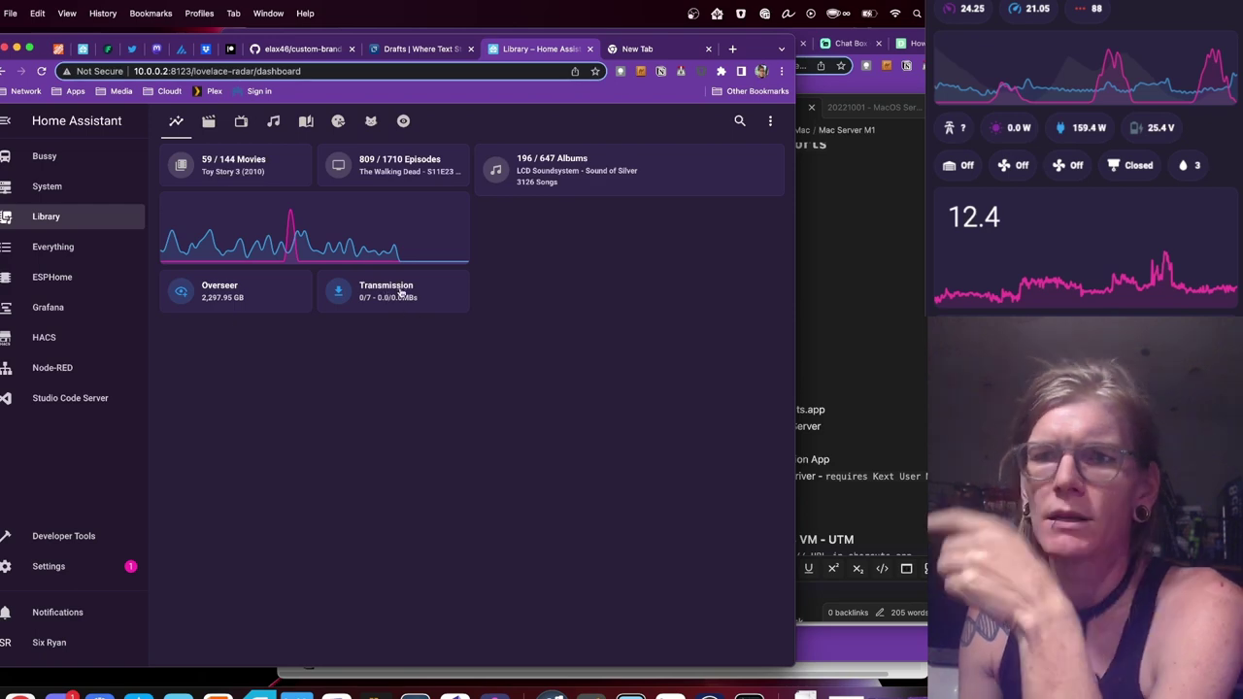
Step: Open the pages linked from the Overseer and Transmission cards, returning to the Library dashboard after each
left_click(219, 290)
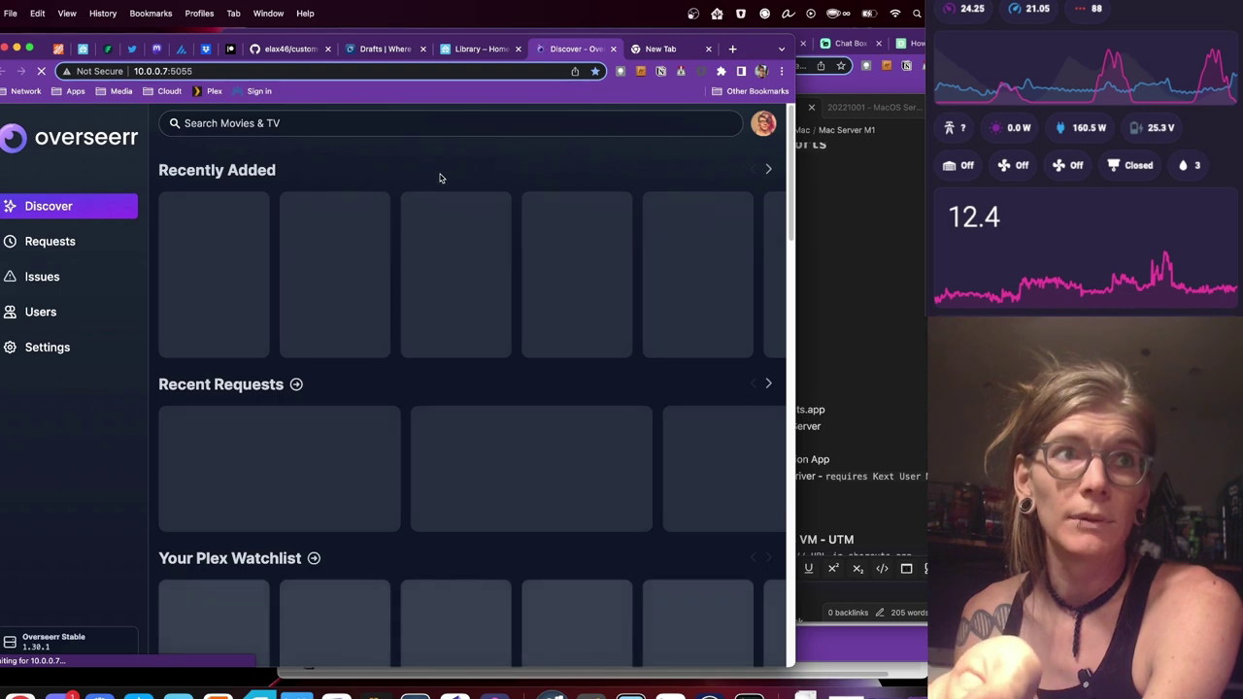
left_click(457, 49)
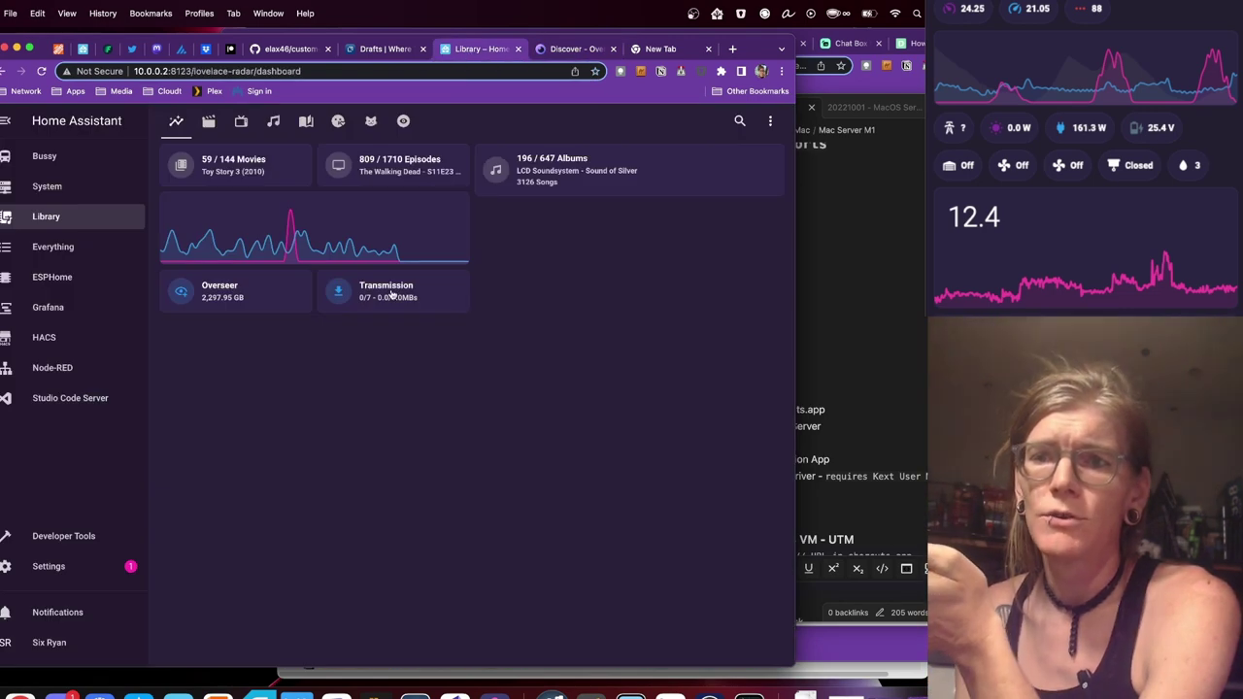
left_click(393, 289)
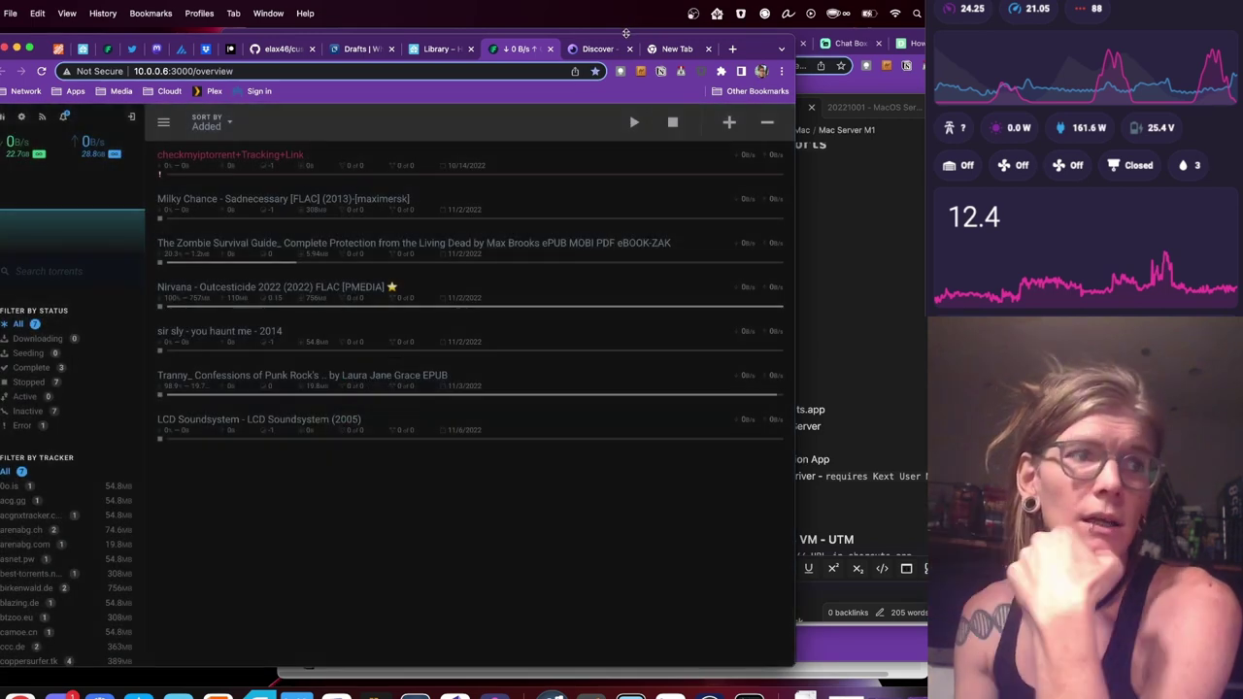
left_click(432, 53)
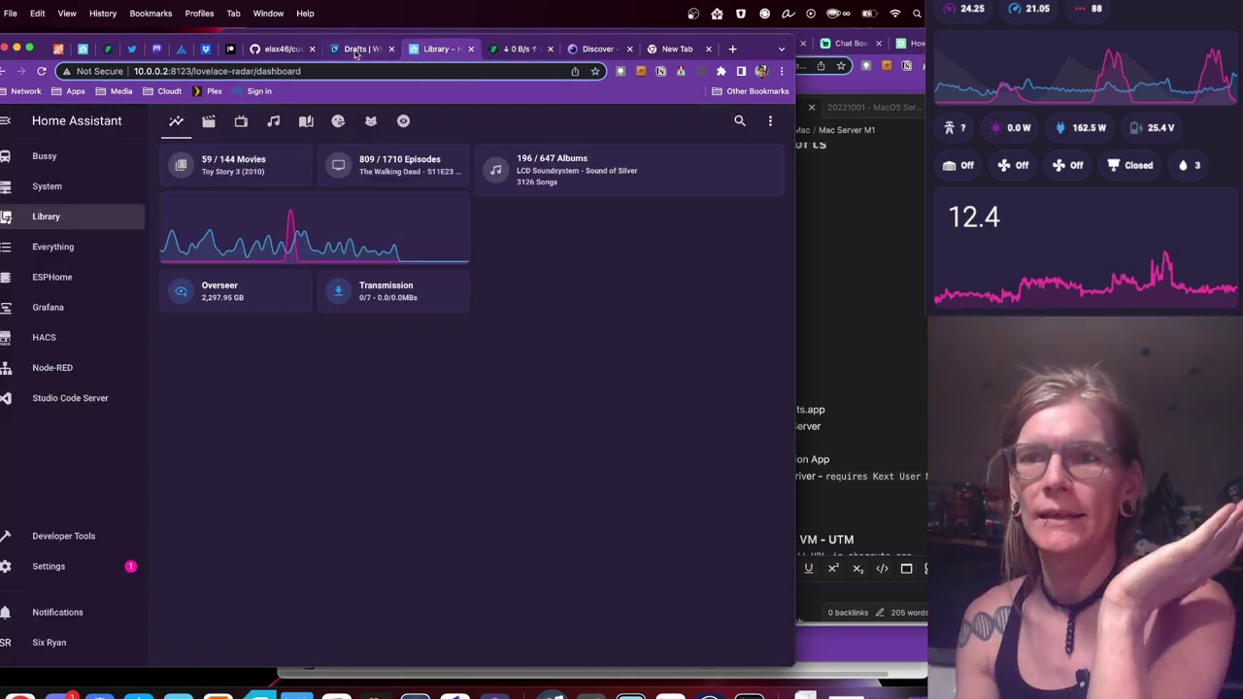
Step: Check the open Drafts page and the Flood torrent list, and return to the Library dashboard
left_click(376, 53)
left_click(439, 49)
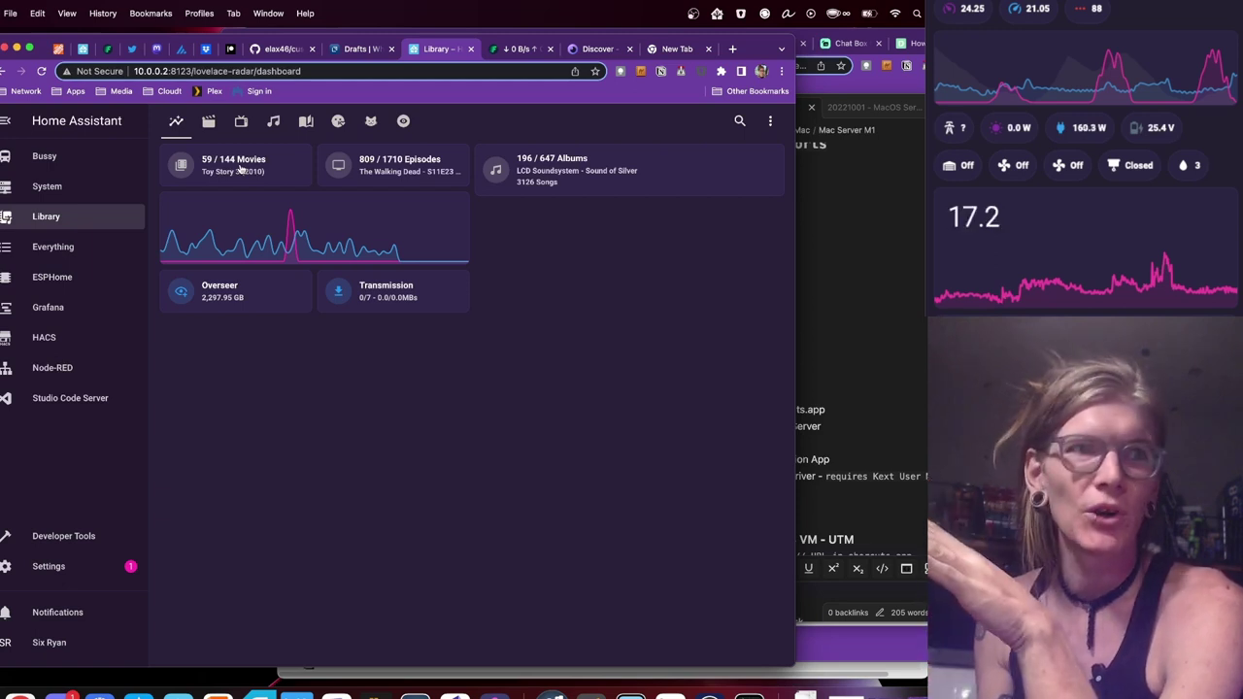
left_click(506, 52)
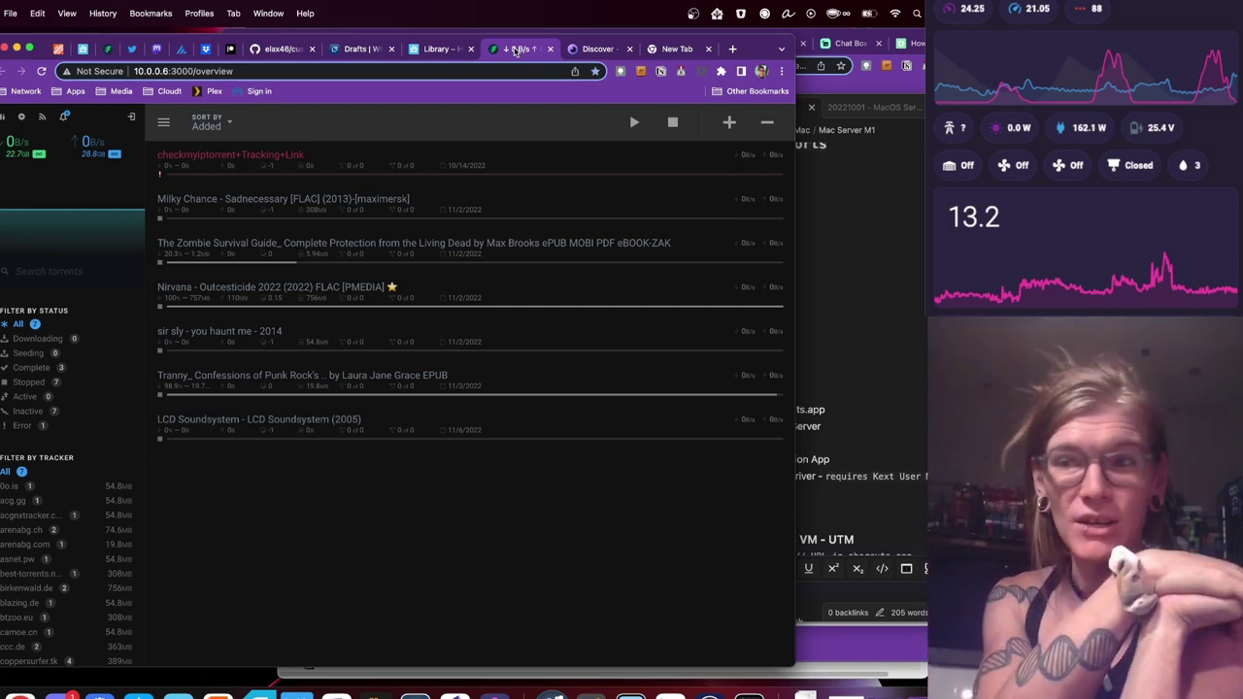
left_click(442, 48)
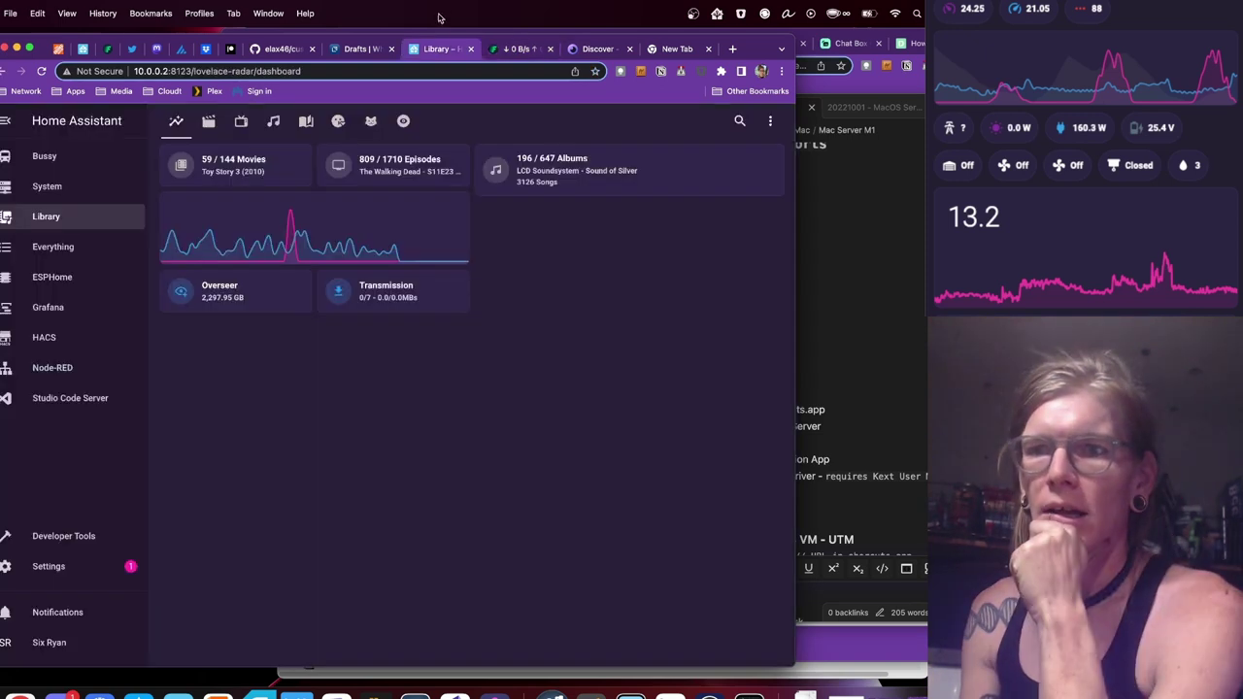
Step: View the Transmission web interface from its dashboard card, and close the Transmission, Flood, Overseerr and empty browser tabs
left_click(424, 292)
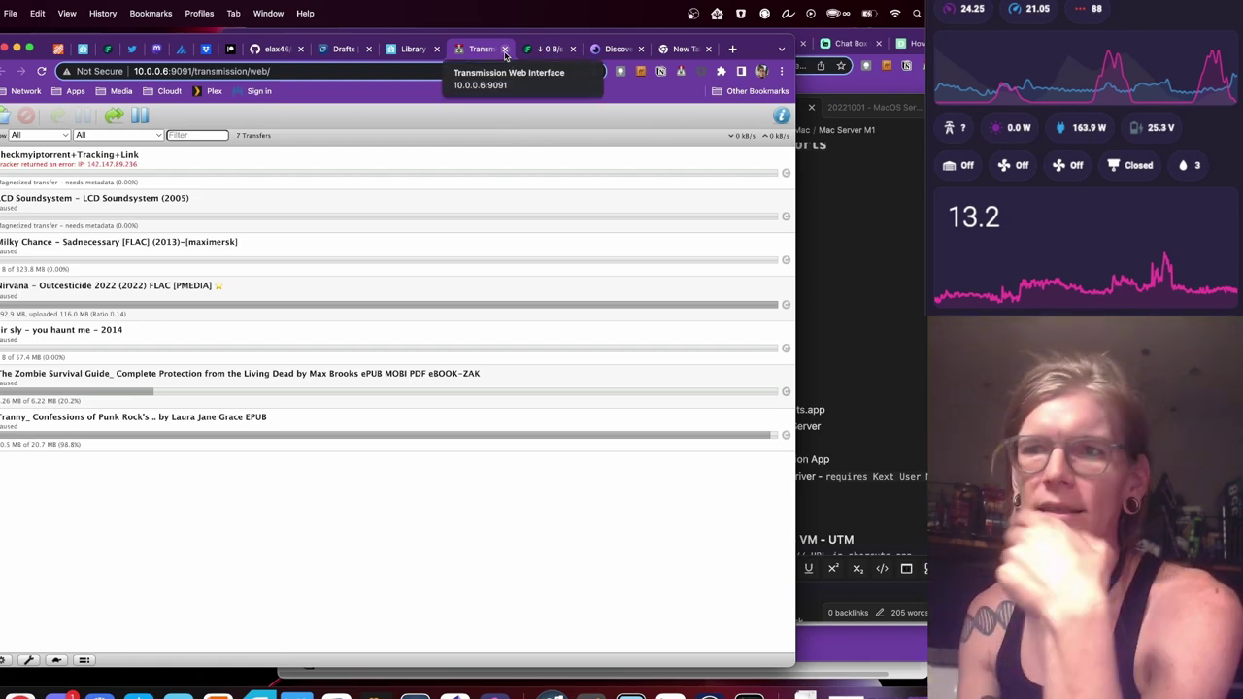
left_click(505, 49)
left_click(507, 50)
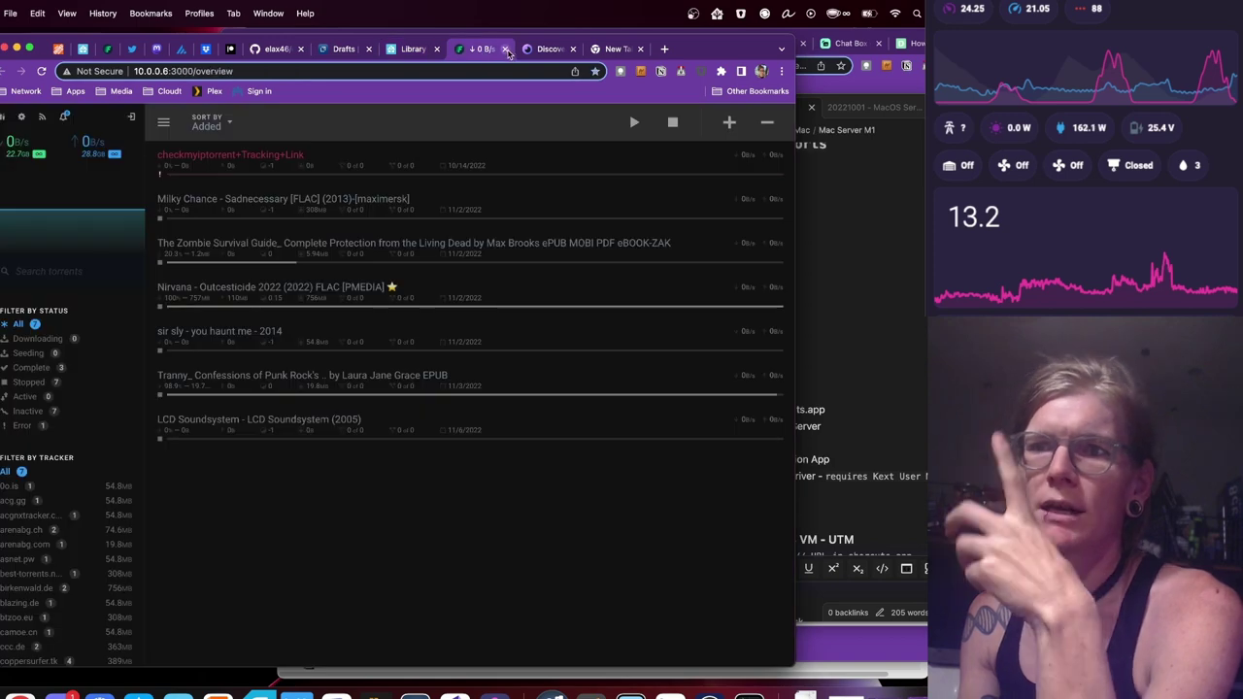
left_click(505, 49)
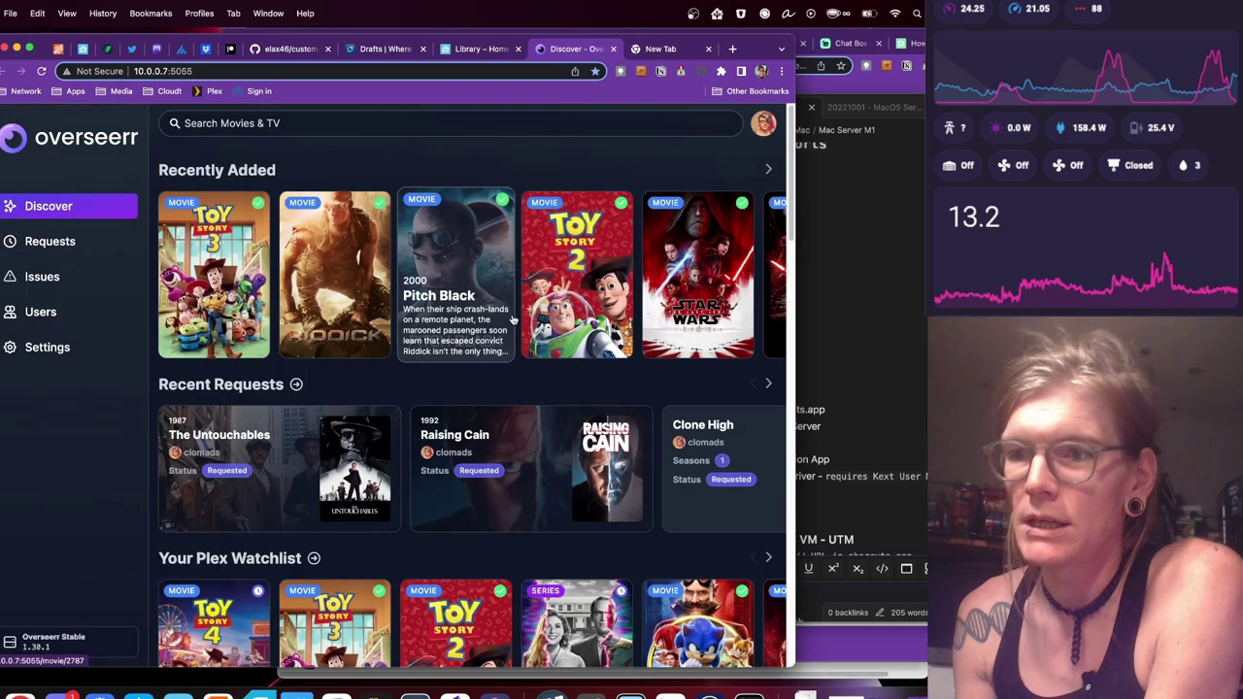
left_click(614, 48)
left_click(614, 48)
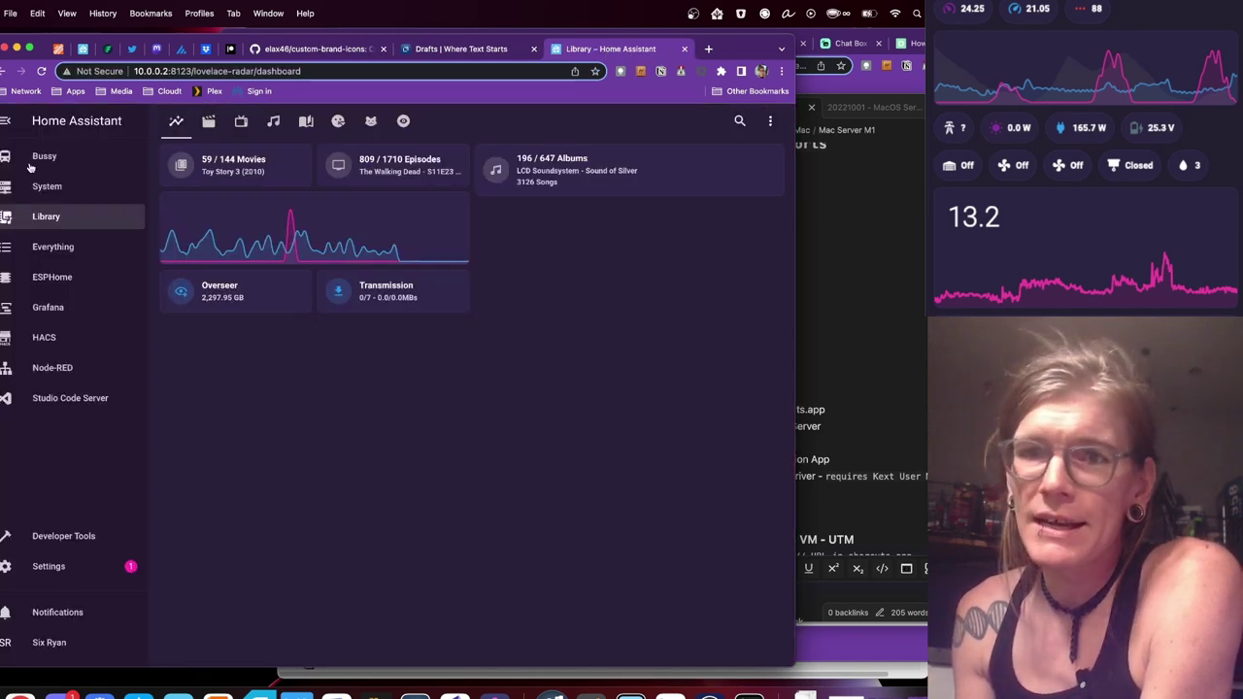
Step: Switch to the notes app showing Mac Server M1, move its window fully into view and enlarge it
left_click(835, 291)
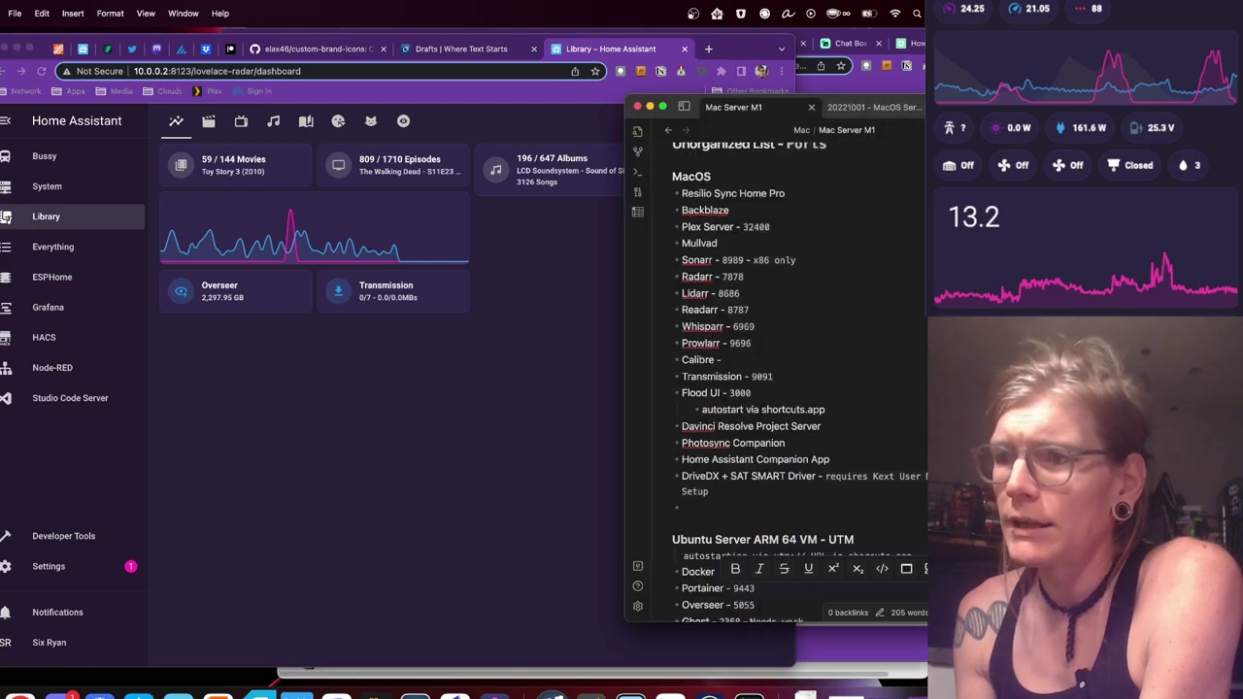
left_click_drag(971, 109, 839, 43)
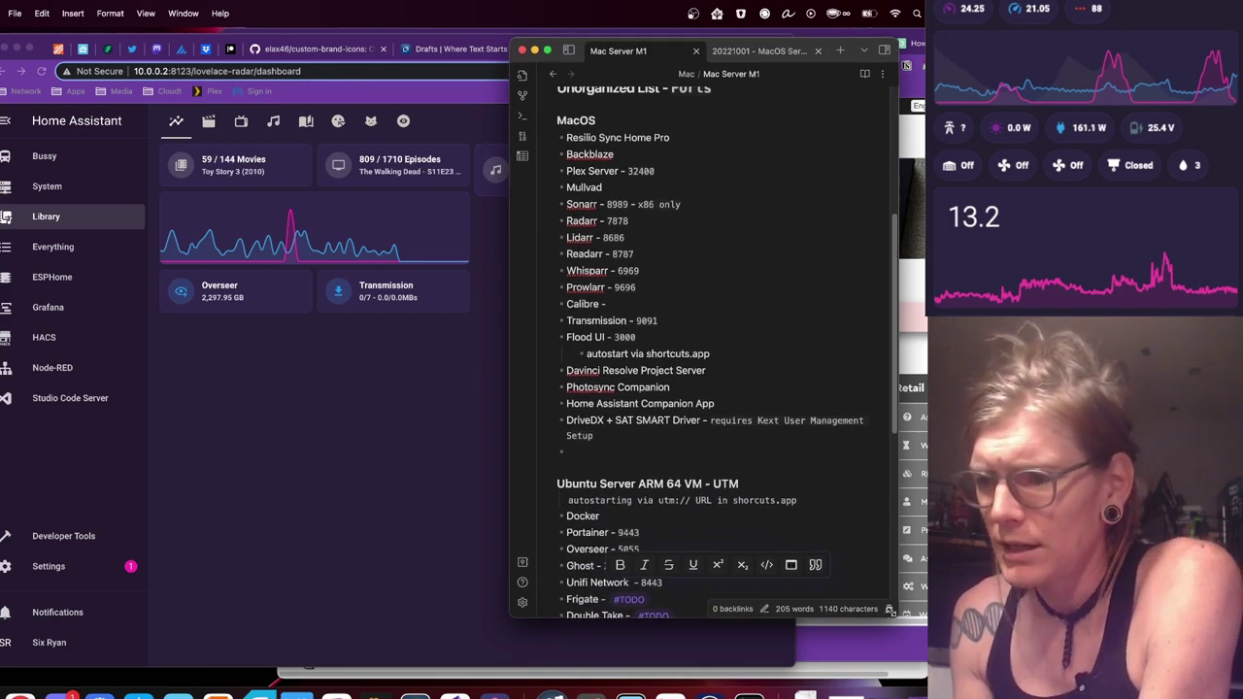
left_click_drag(891, 615, 911, 655)
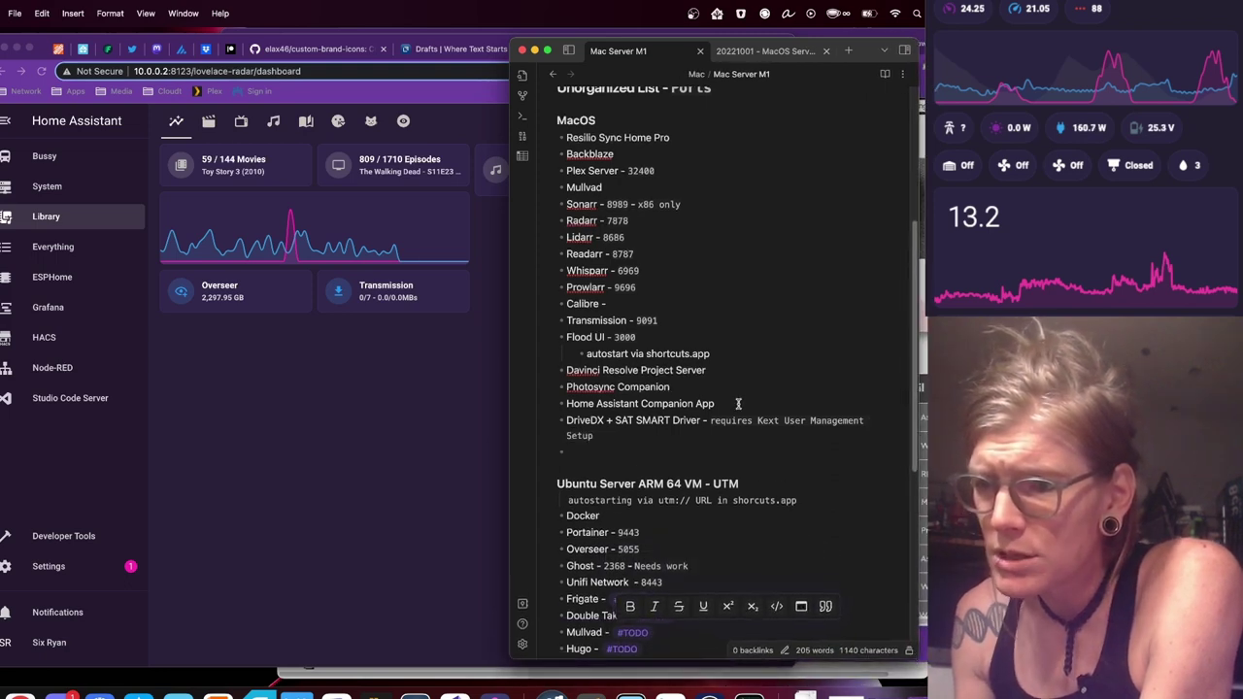
Step: Review the Mac Server M1 note from its static IPs through the Do Not Run section
scroll(742, 377, "up", 1)
scroll(742, 377, "up", 5)
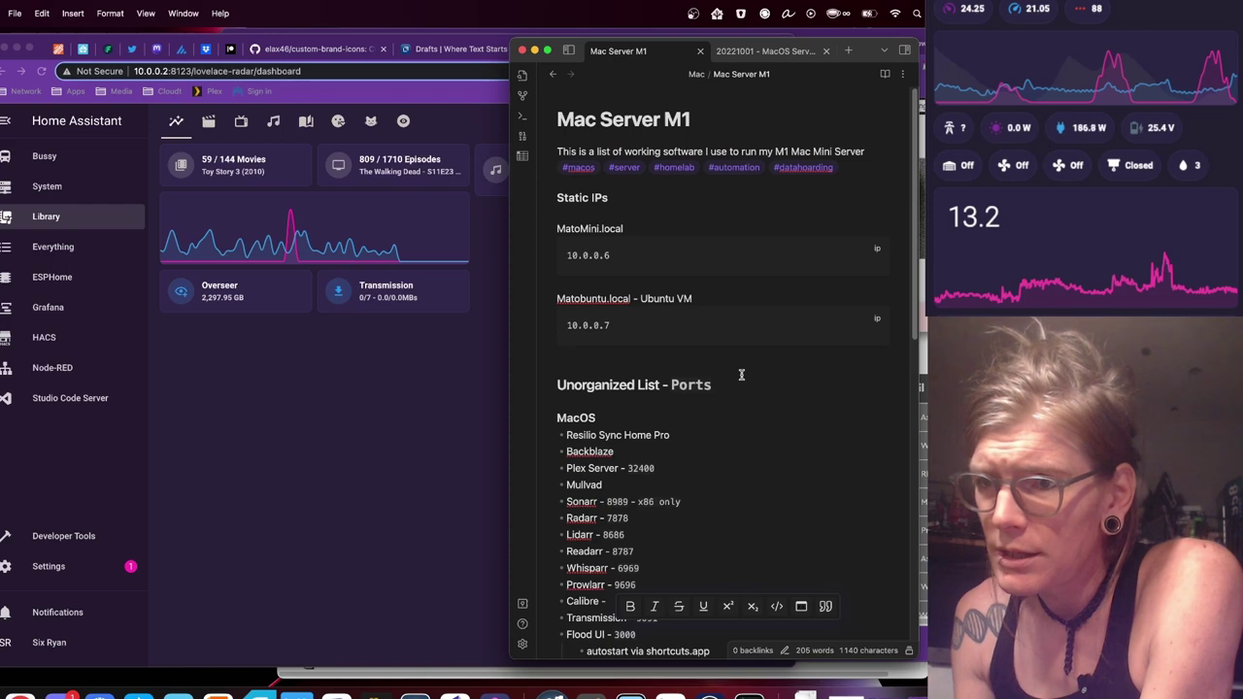
scroll(741, 375, "down", 10)
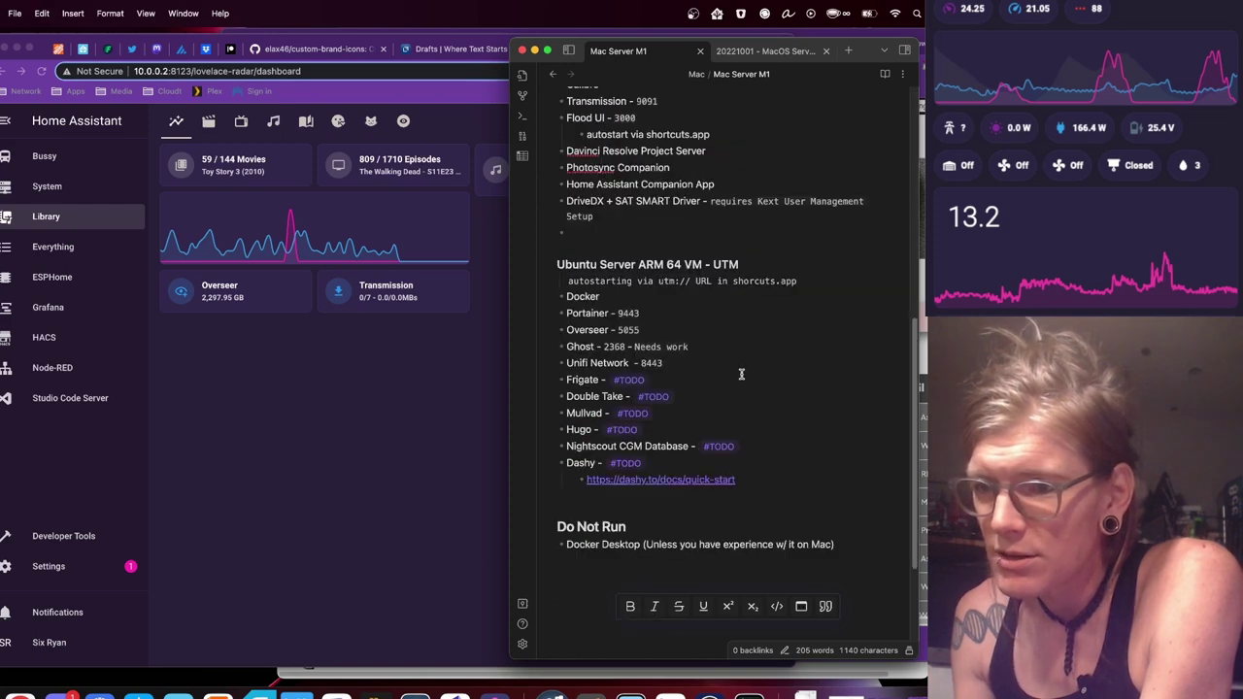
scroll(741, 374, "up", 10)
Step: Examine the 20221001 - MacOS Server Rebuild note's startup commands, to-do list and native apps, and return to the Mac Server M1 note
left_click(753, 54)
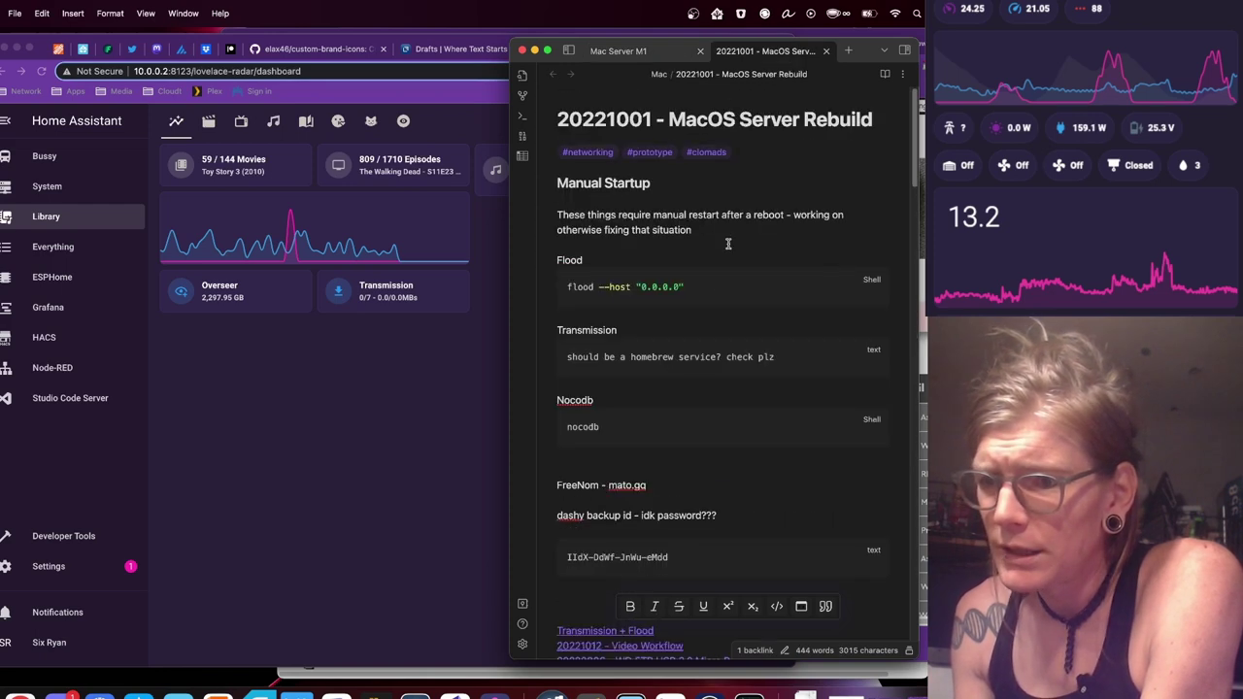
scroll(748, 340, "down", 10)
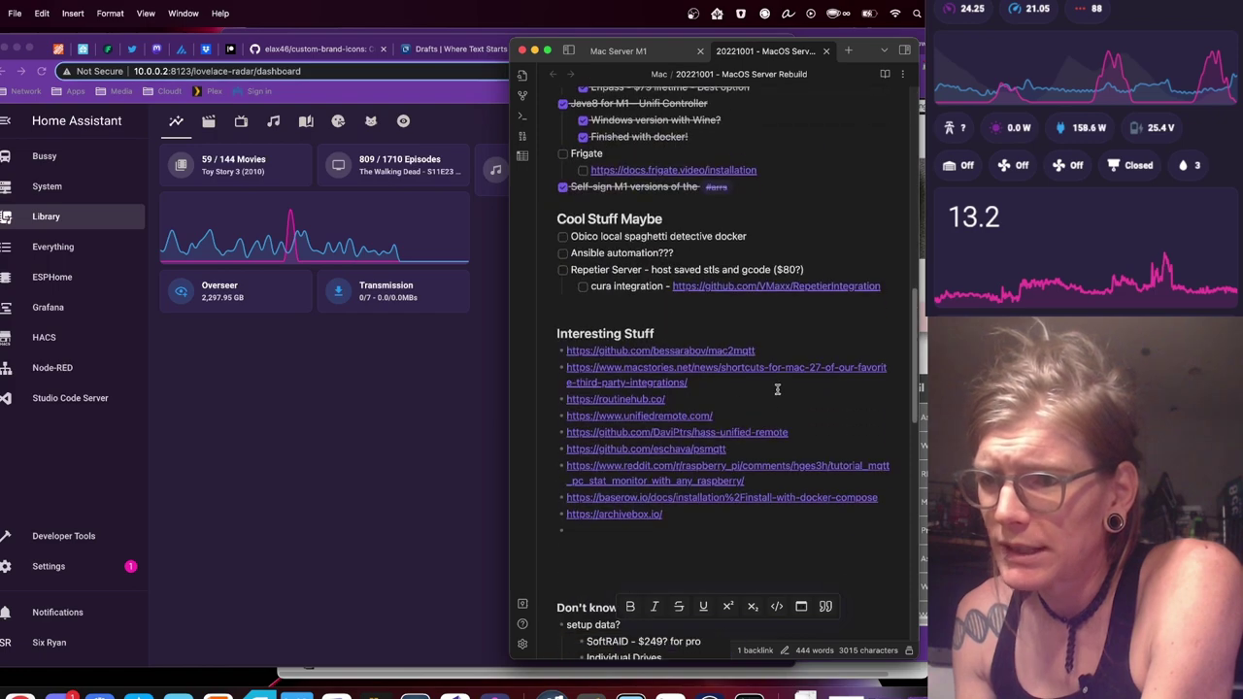
scroll(775, 390, "up", 15)
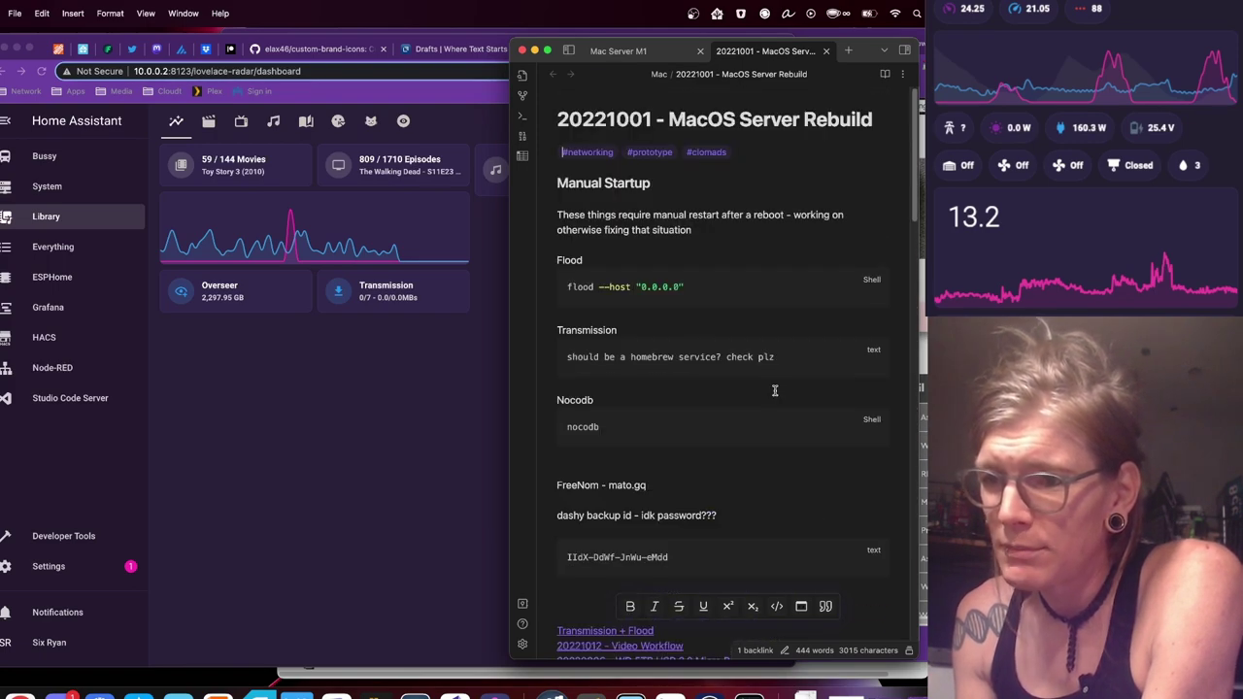
scroll(775, 391, "down", 10)
scroll(775, 391, "up", 10)
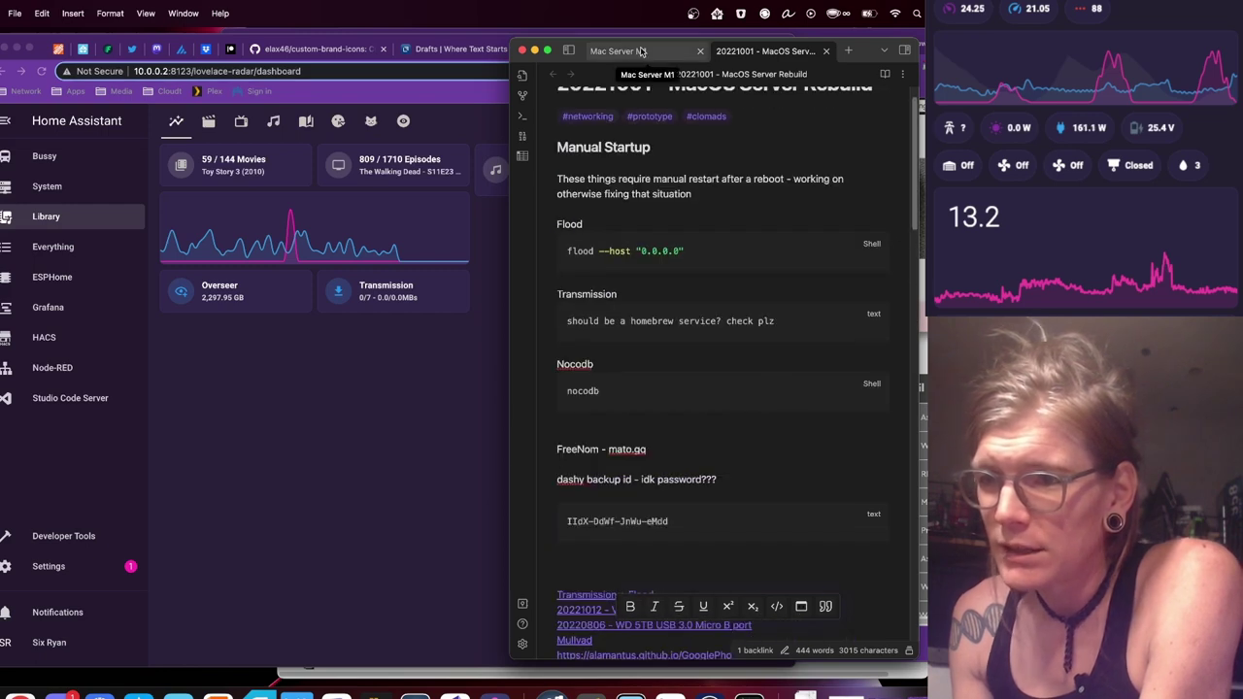
scroll(791, 349, "down", 10)
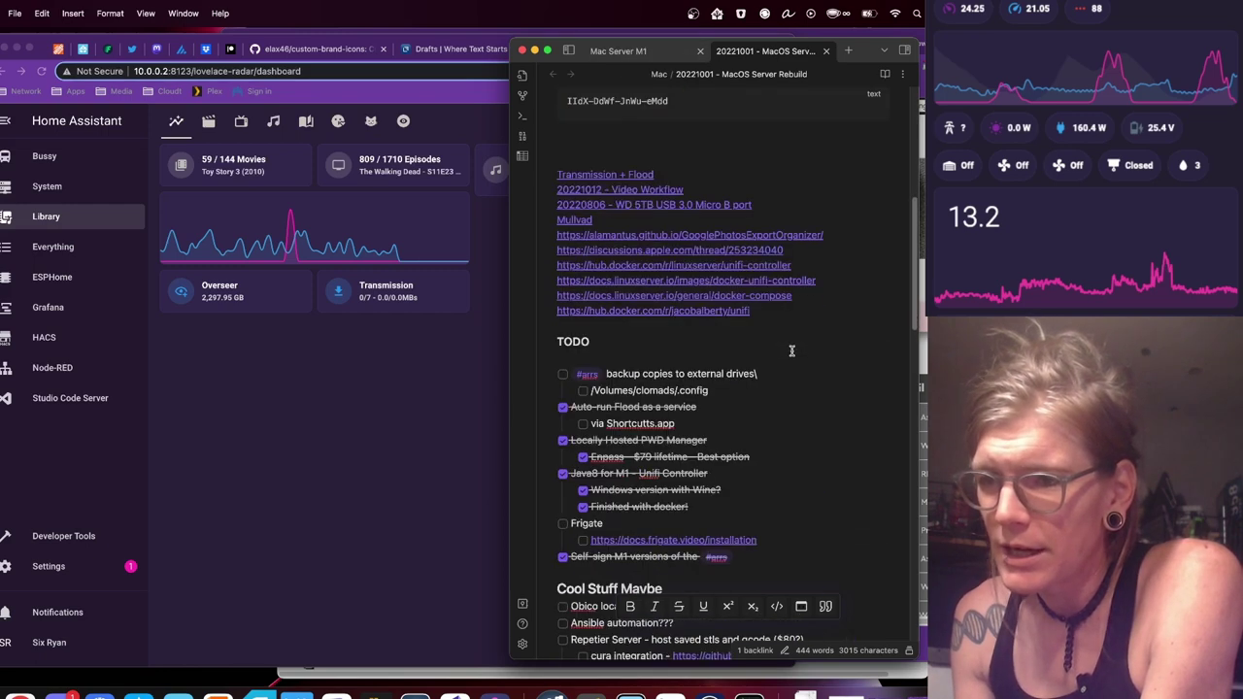
scroll(791, 351, "down", 5)
scroll(792, 351, "down", 5)
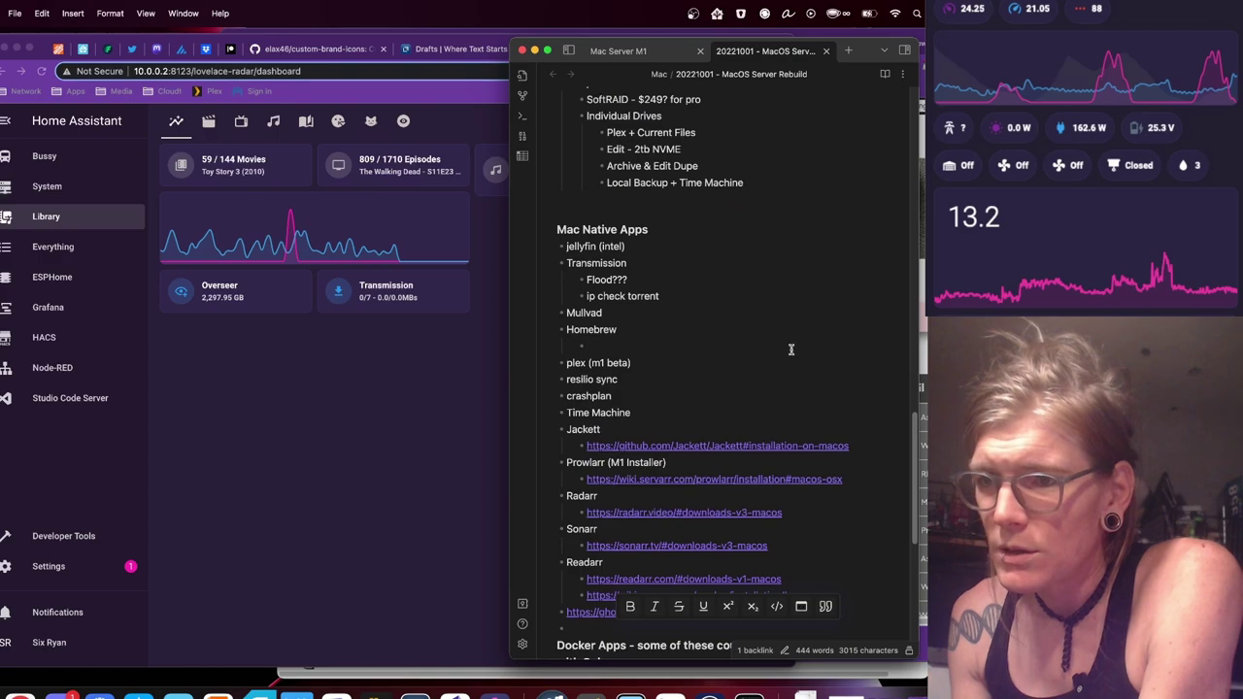
scroll(791, 351, "down", 3)
key("ctrl+shift+Tab")
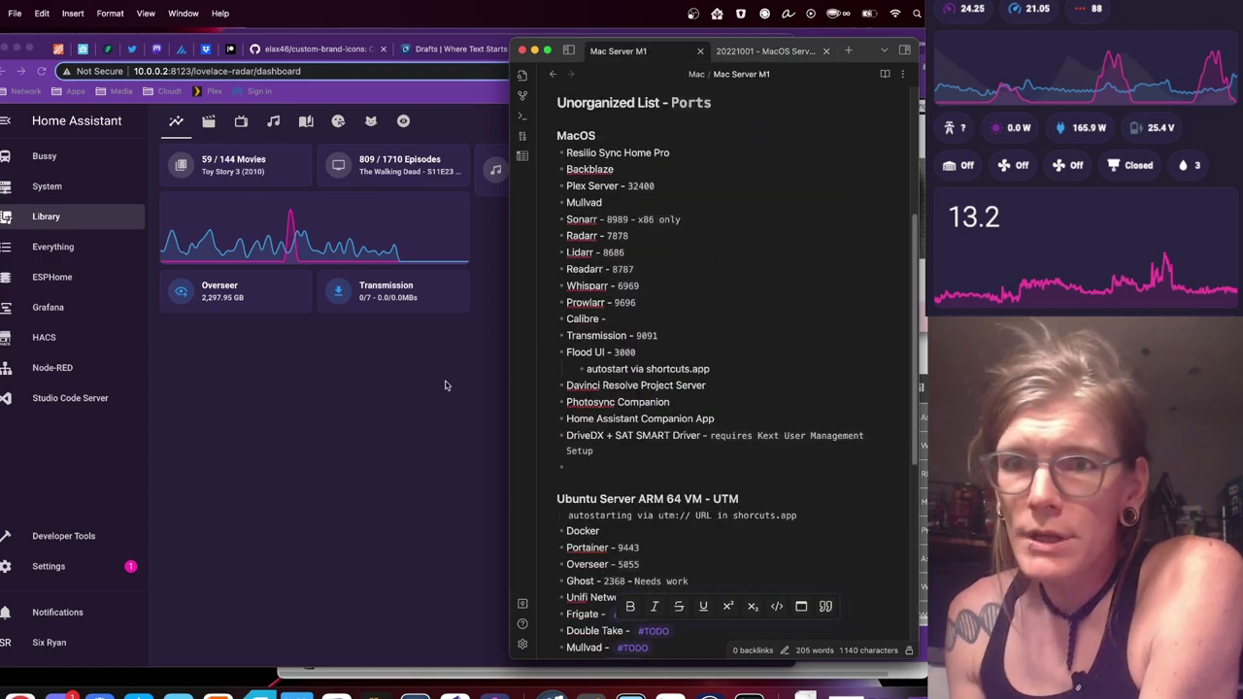
Step: Leave the notes and the Home Assistant dashboard, and switch to the Mac Mini server's desktop
key("ctrl+Right")
key("ctrl+Right")
key("ctrl+Right")
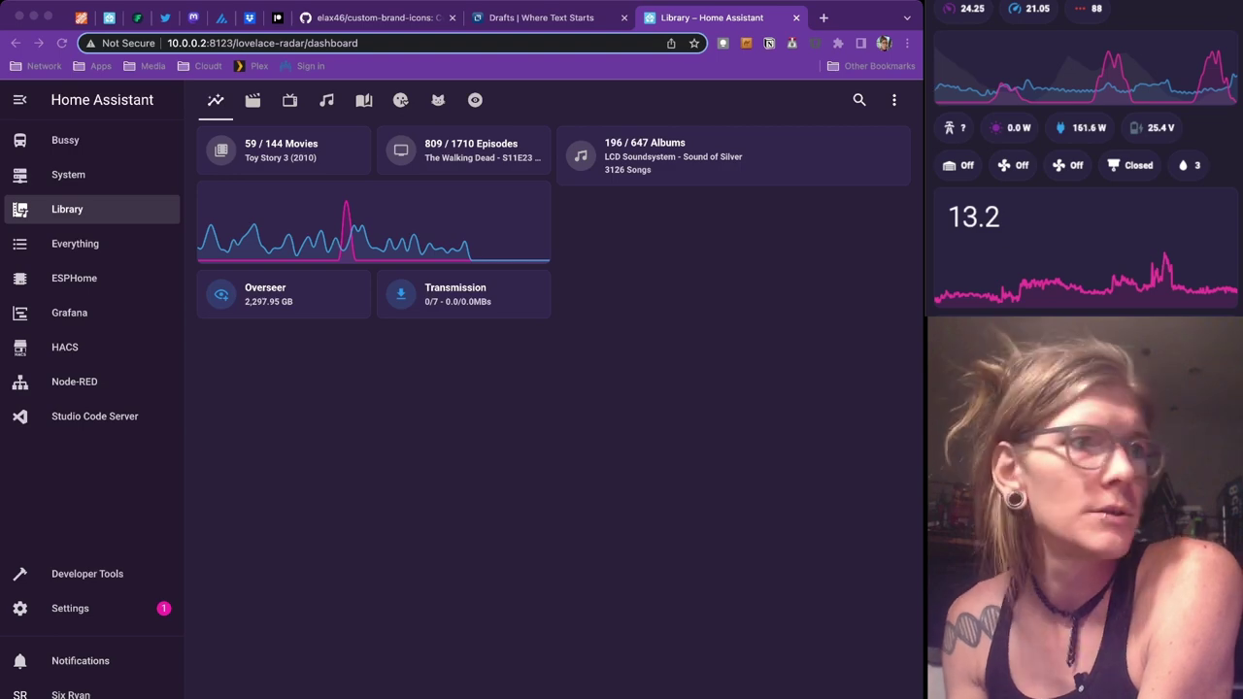
key("ctrl+super+q")
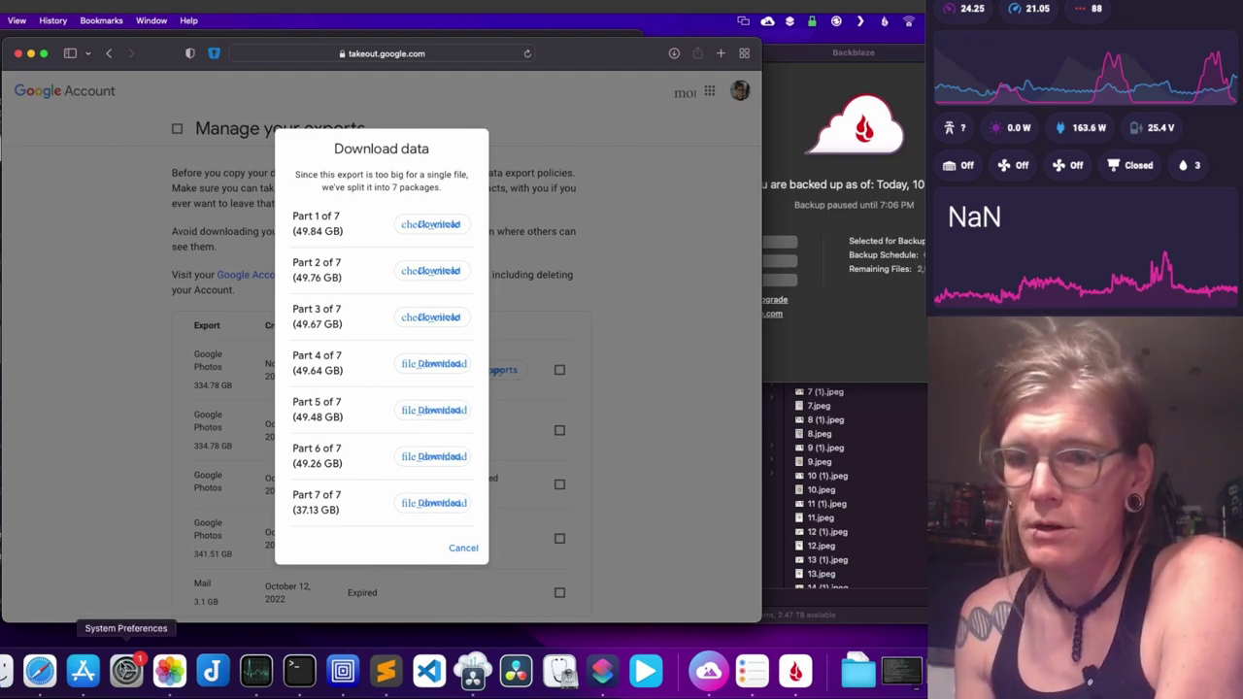
Step: Show the FileVault settings under Security & Privacy in System Preferences, with the window fully in view
left_click(127, 668)
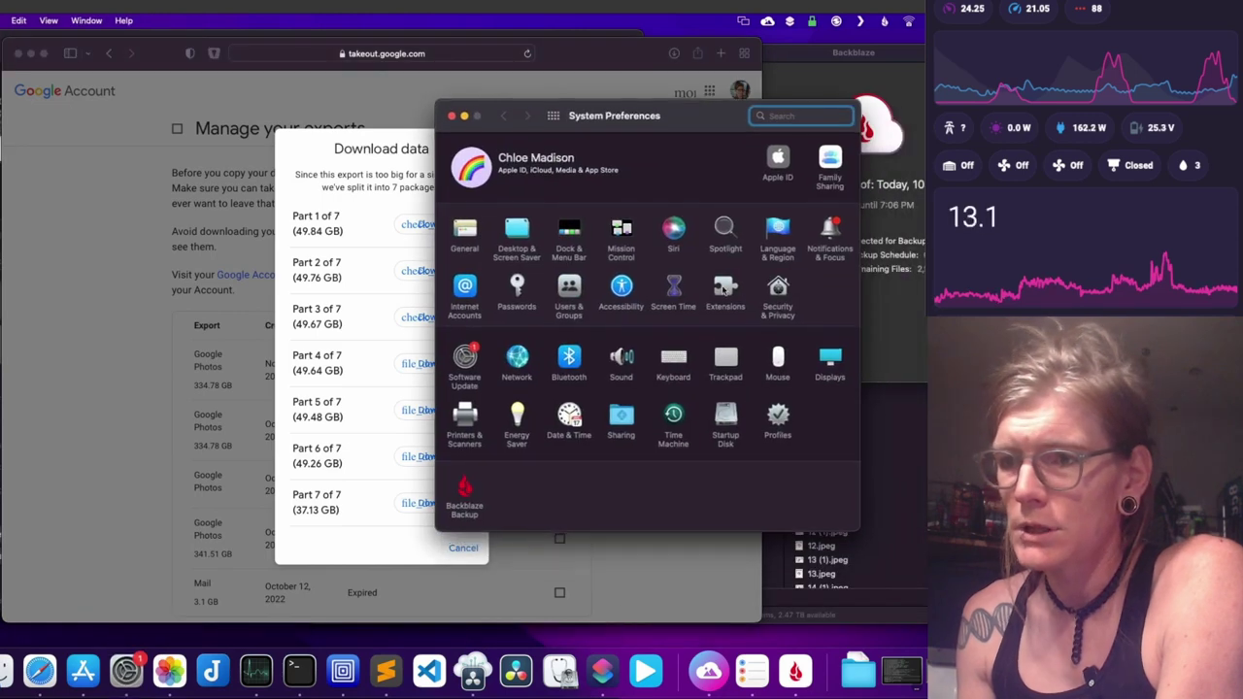
left_click(777, 288)
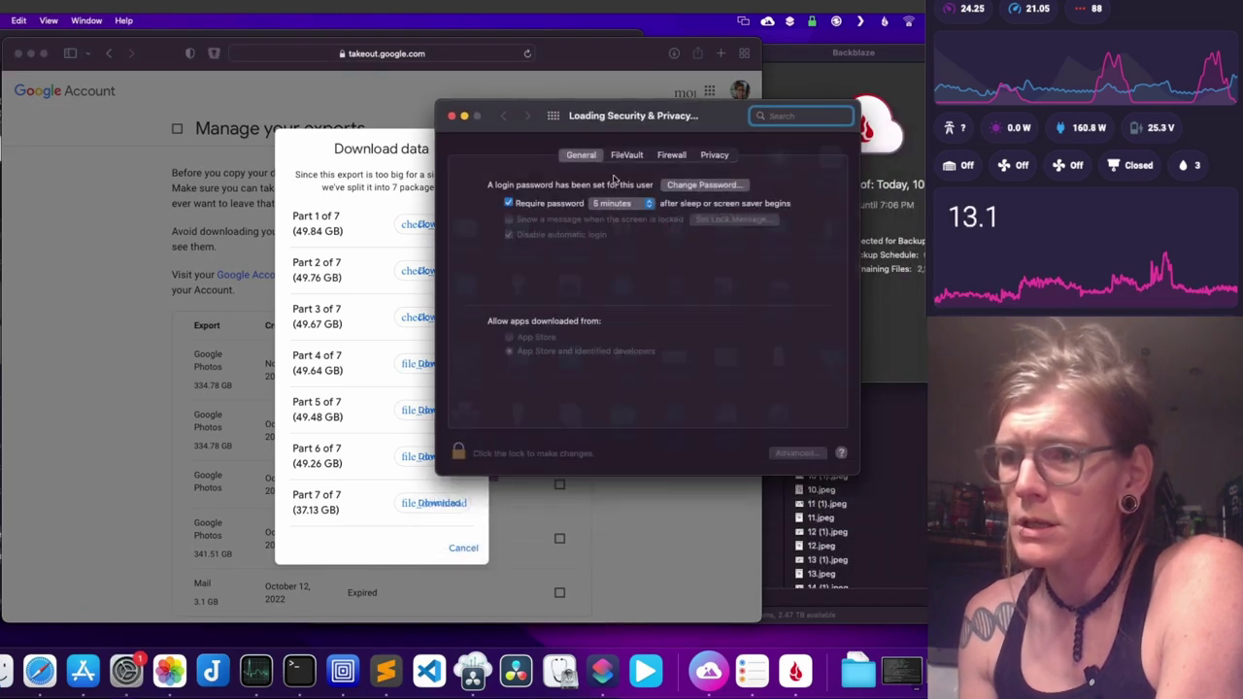
left_click(628, 154)
left_click_drag(630, 110, 734, 77)
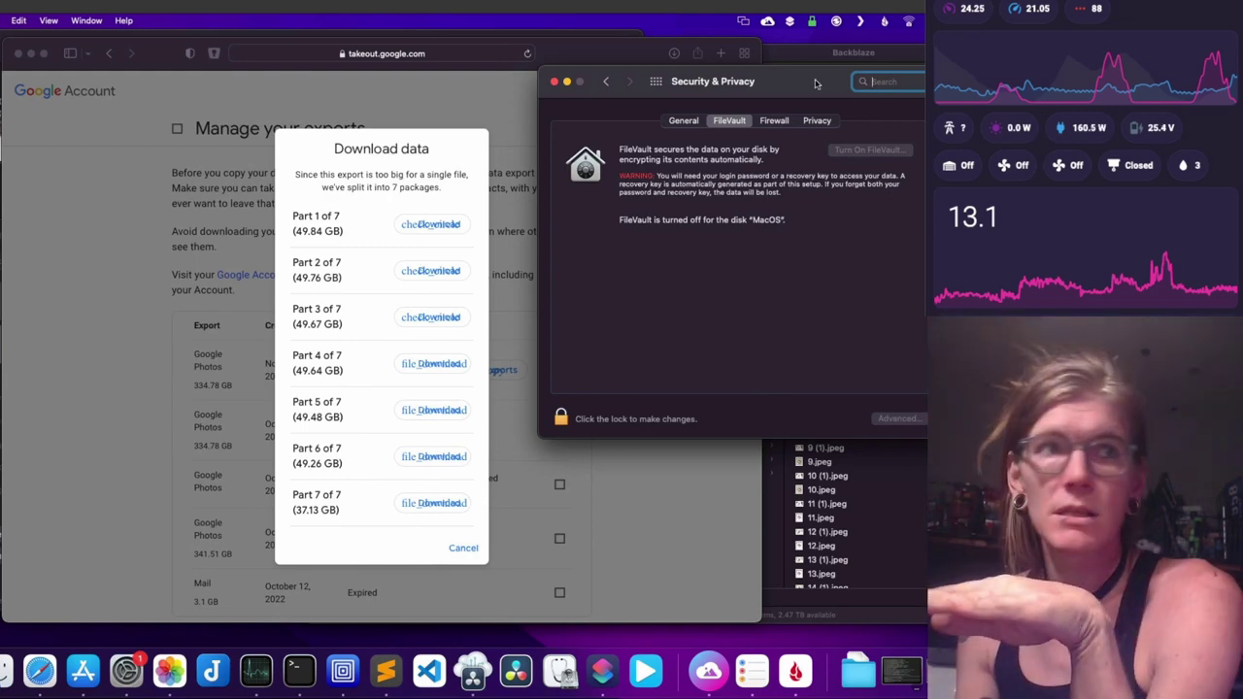
left_click_drag(817, 83, 805, 101)
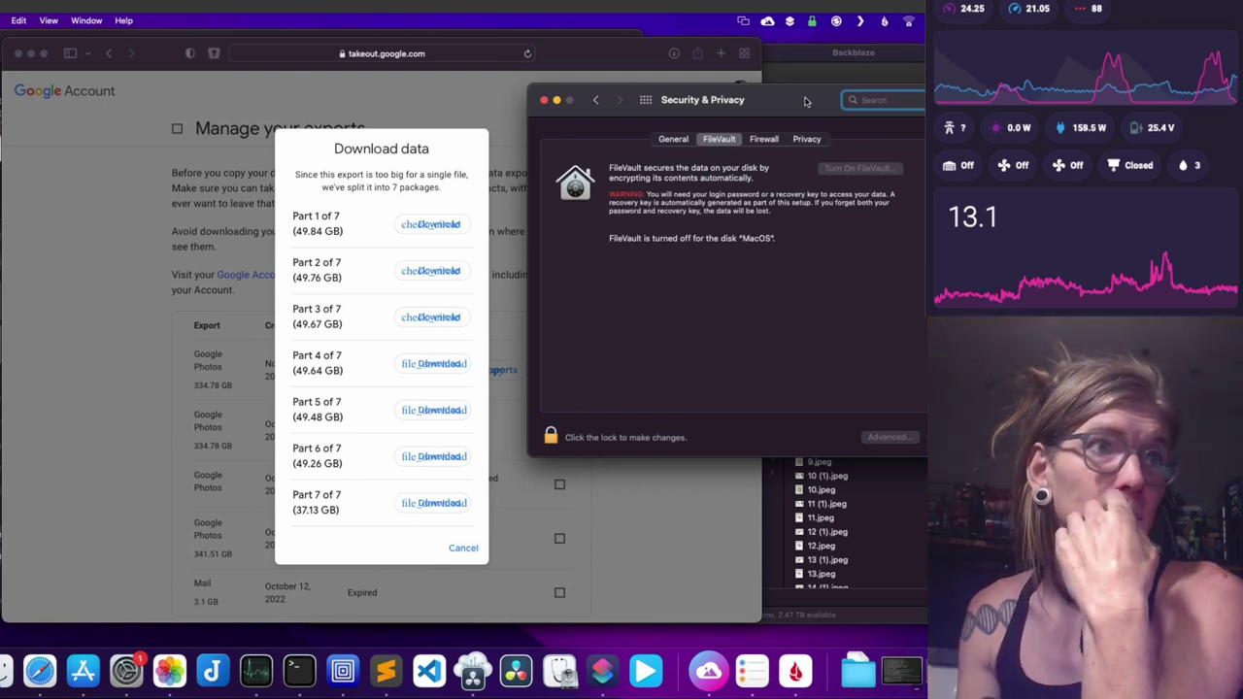
left_click_drag(805, 101, 793, 109)
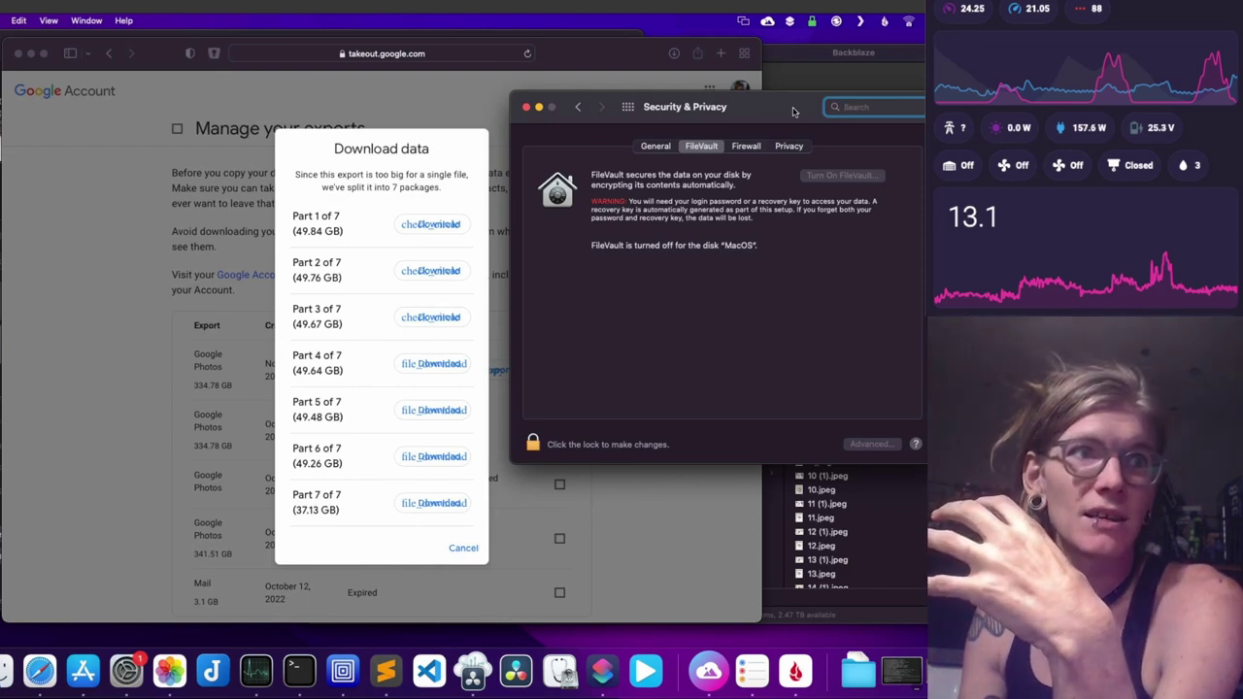
left_click_drag(792, 112, 720, 145)
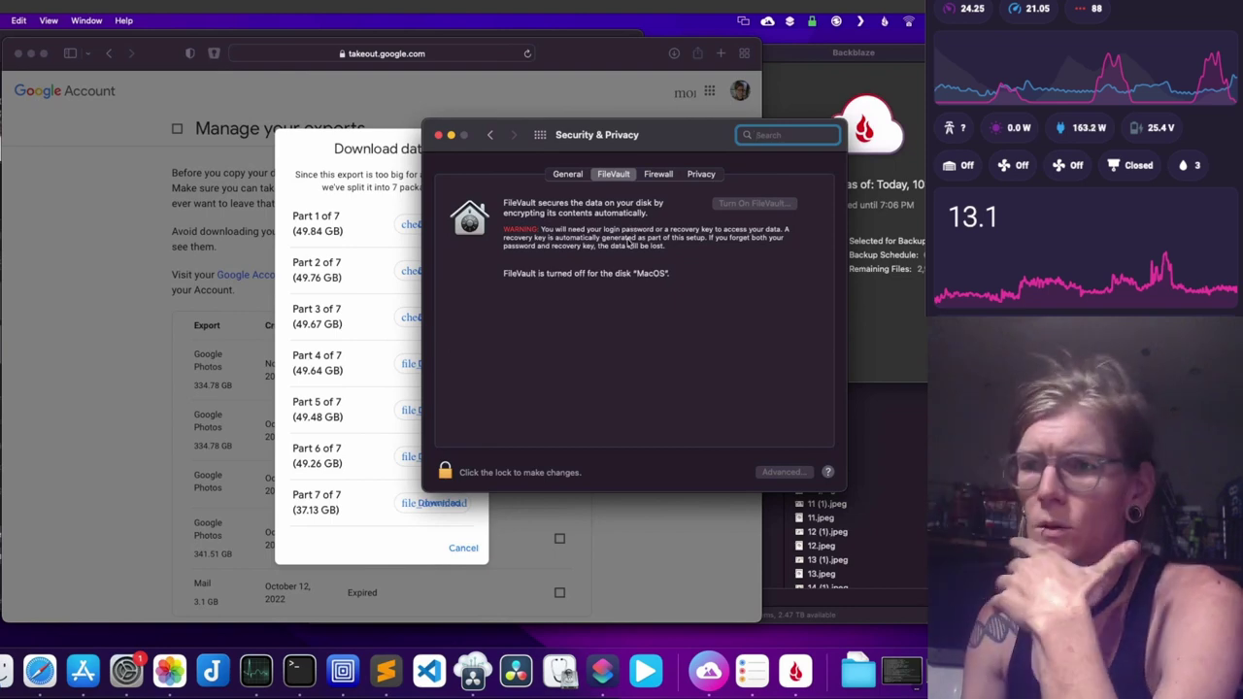
Step: View the current user's login items in Users & Groups, select Resilio Sync and reposition the window
left_click(489, 135)
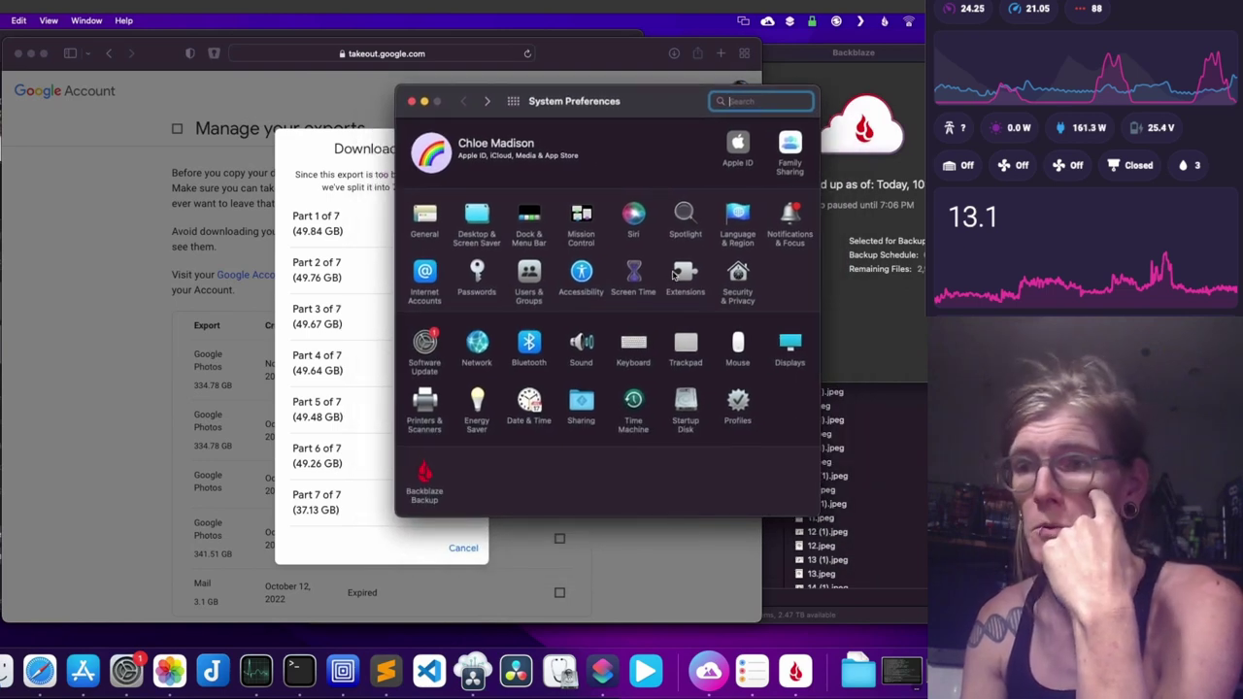
left_click(487, 101)
left_click(464, 102)
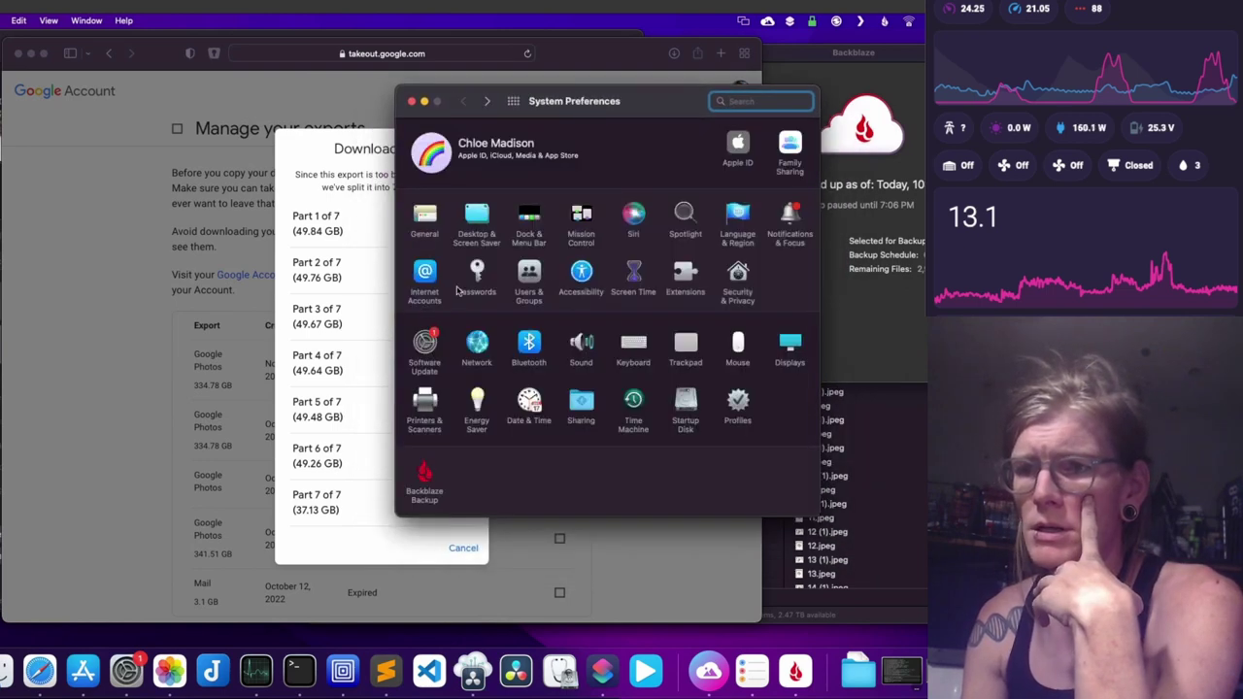
left_click(531, 277)
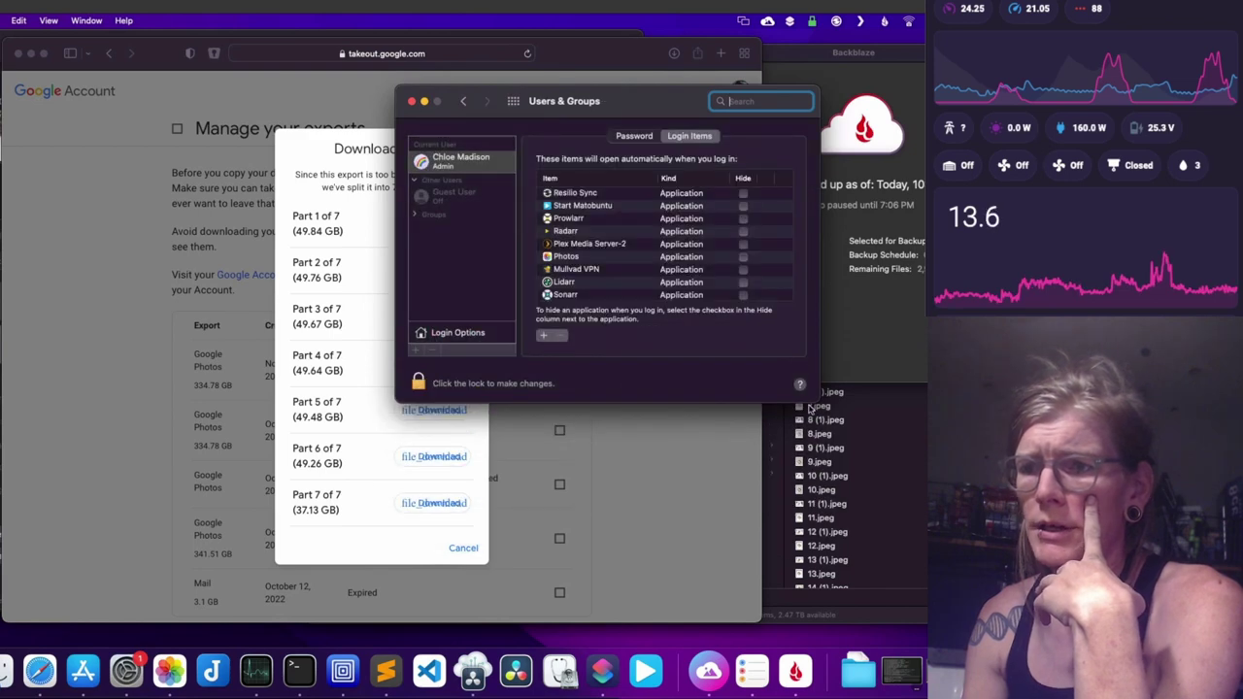
left_click(578, 194)
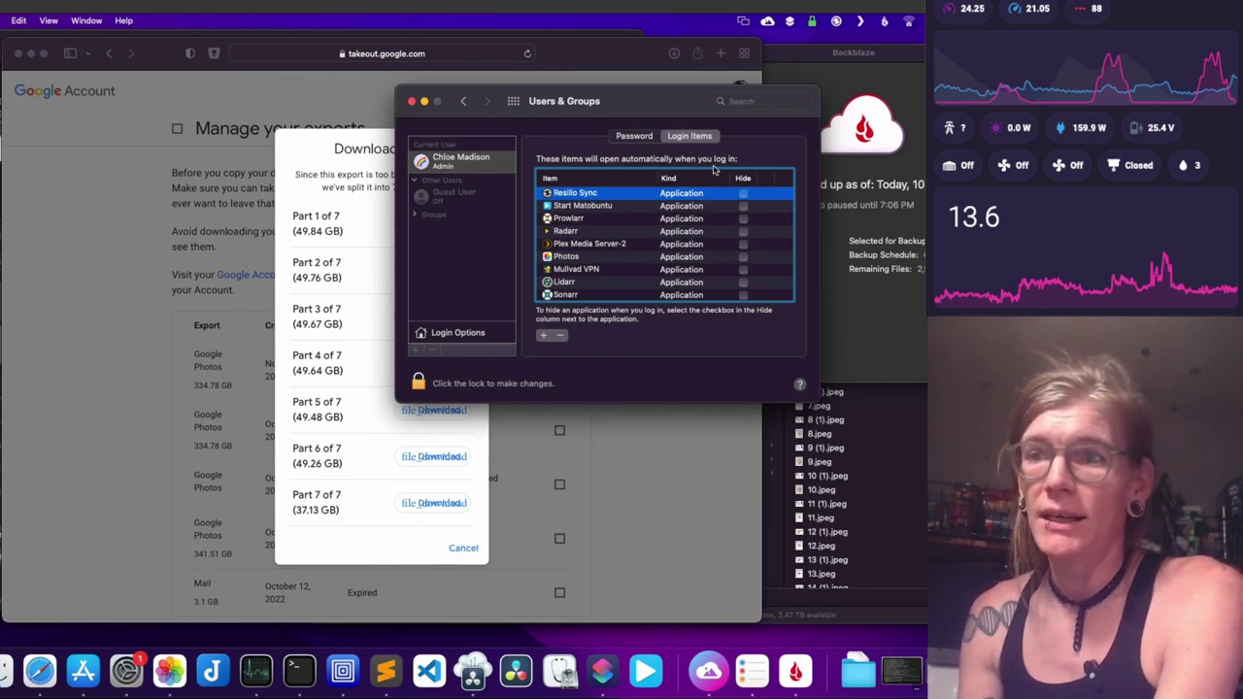
left_click_drag(680, 107, 697, 167)
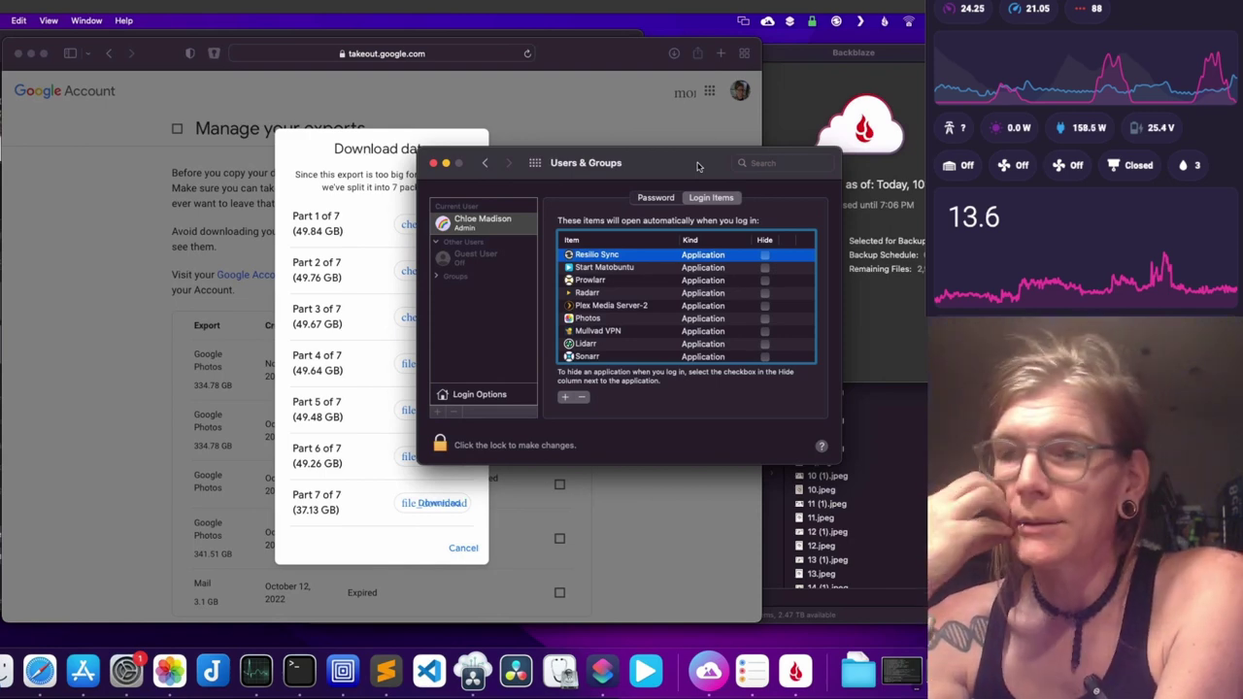
Step: Bring the Backblaze window fully into view, and move and enlarge the Finder window showing the MacOS disk
left_click(877, 61)
left_click_drag(877, 60, 715, 56)
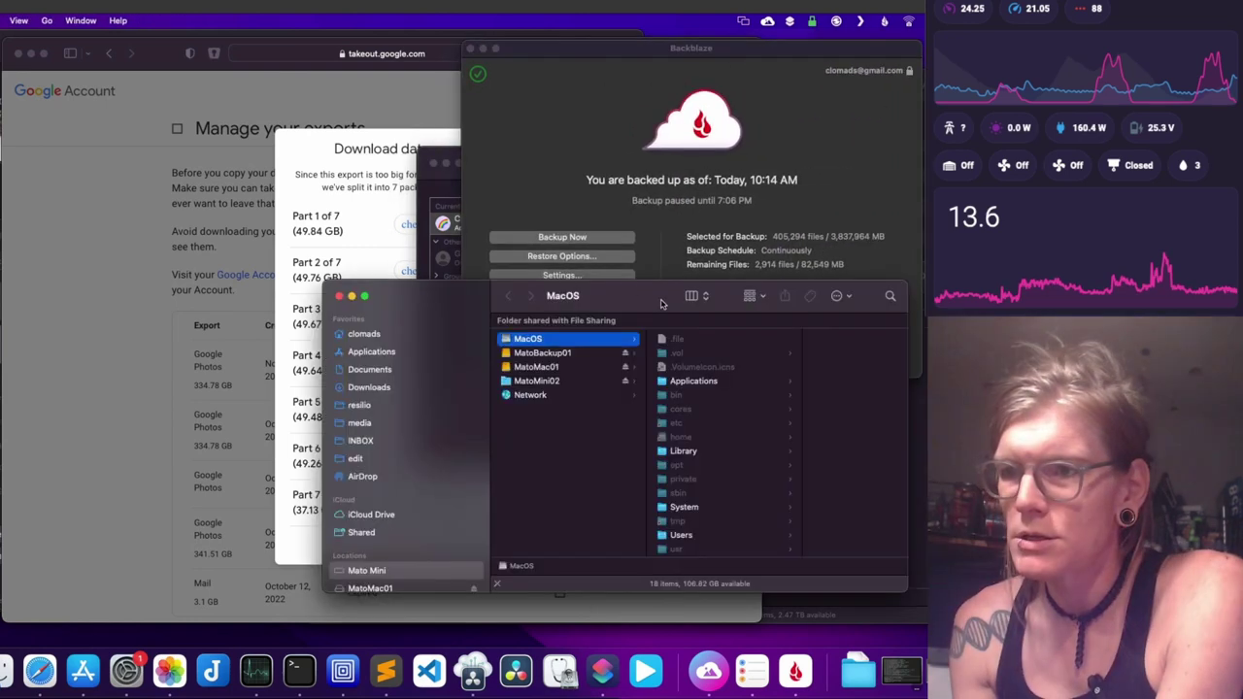
left_click_drag(566, 281, 185, 66)
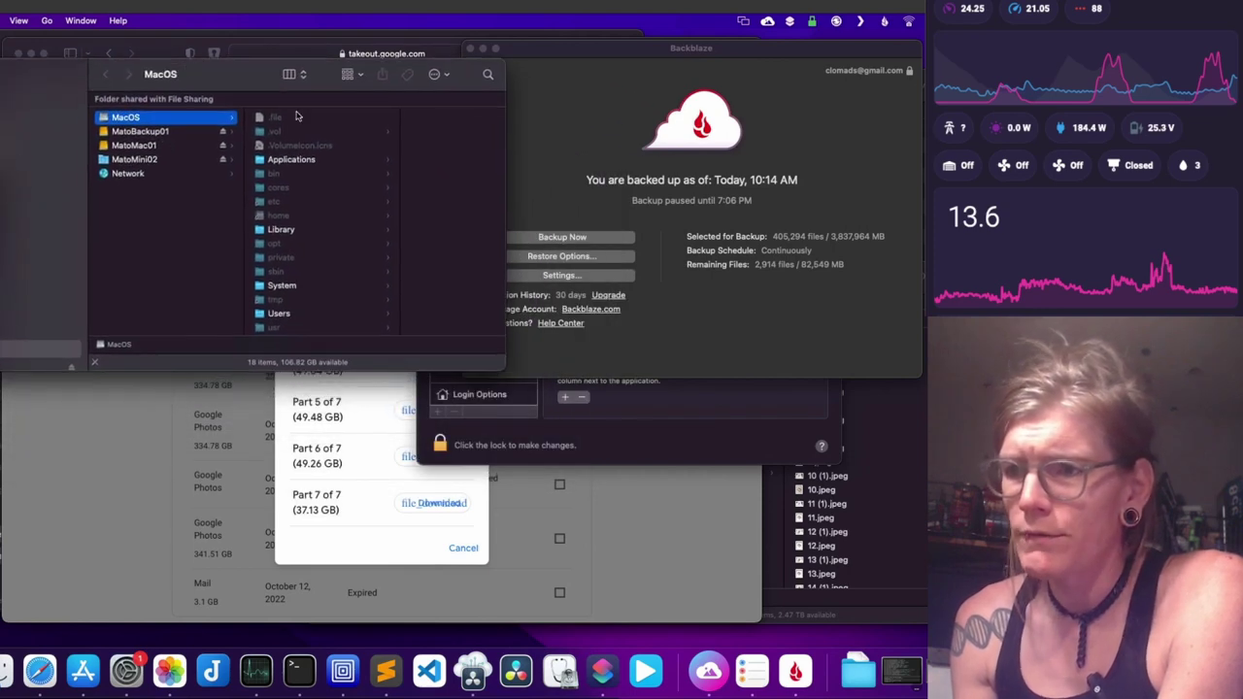
left_click_drag(505, 369, 612, 461)
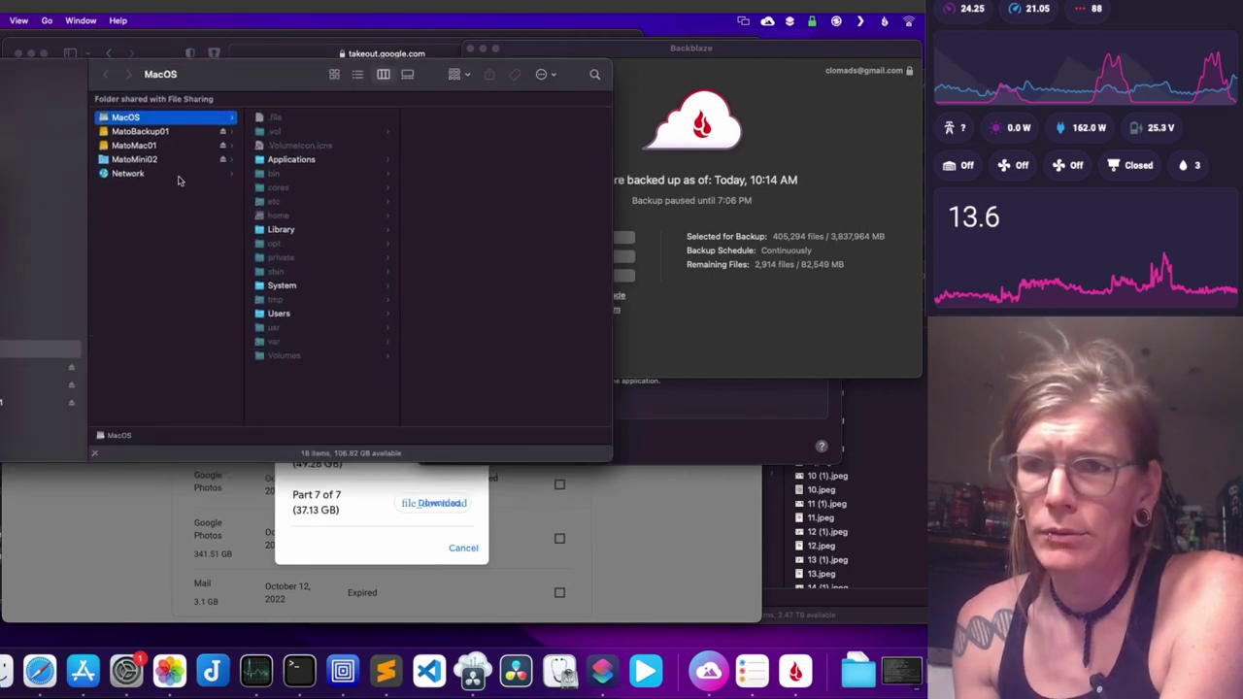
Step: Display the Mato Mini's drives as large icons in Finder with hidden files off, and set the Backblaze window aside
left_click(452, 75)
left_click(336, 75)
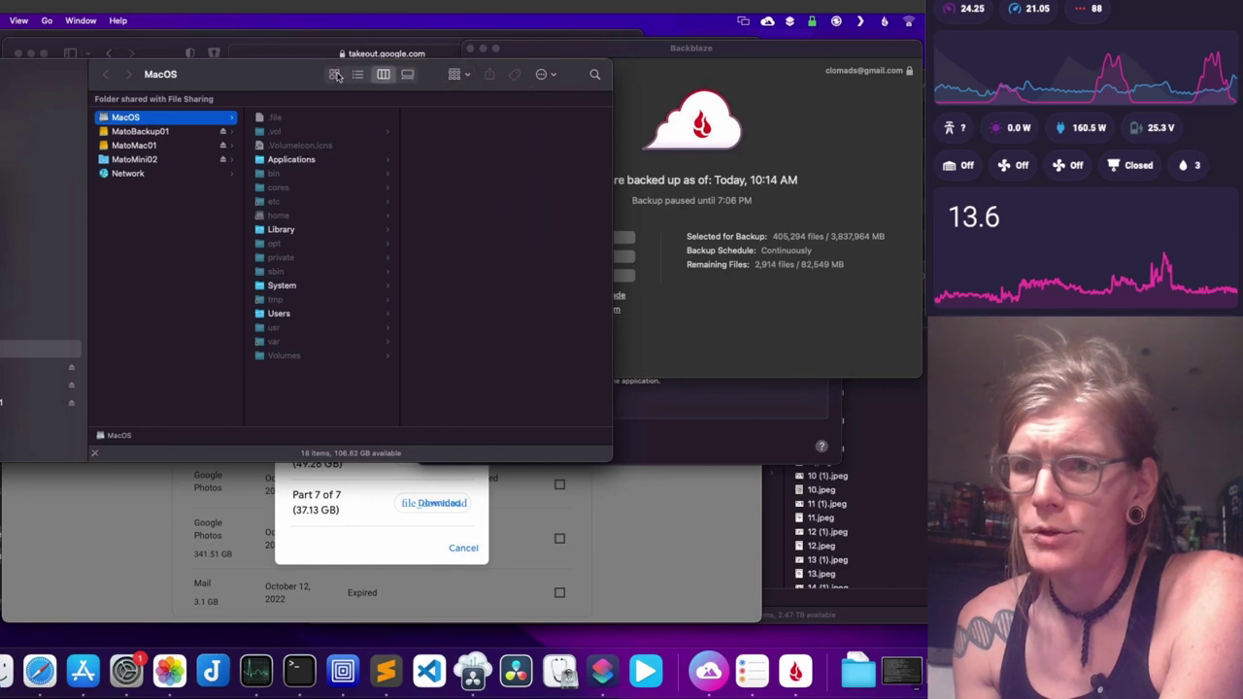
left_click(336, 75)
key("super+shift+period")
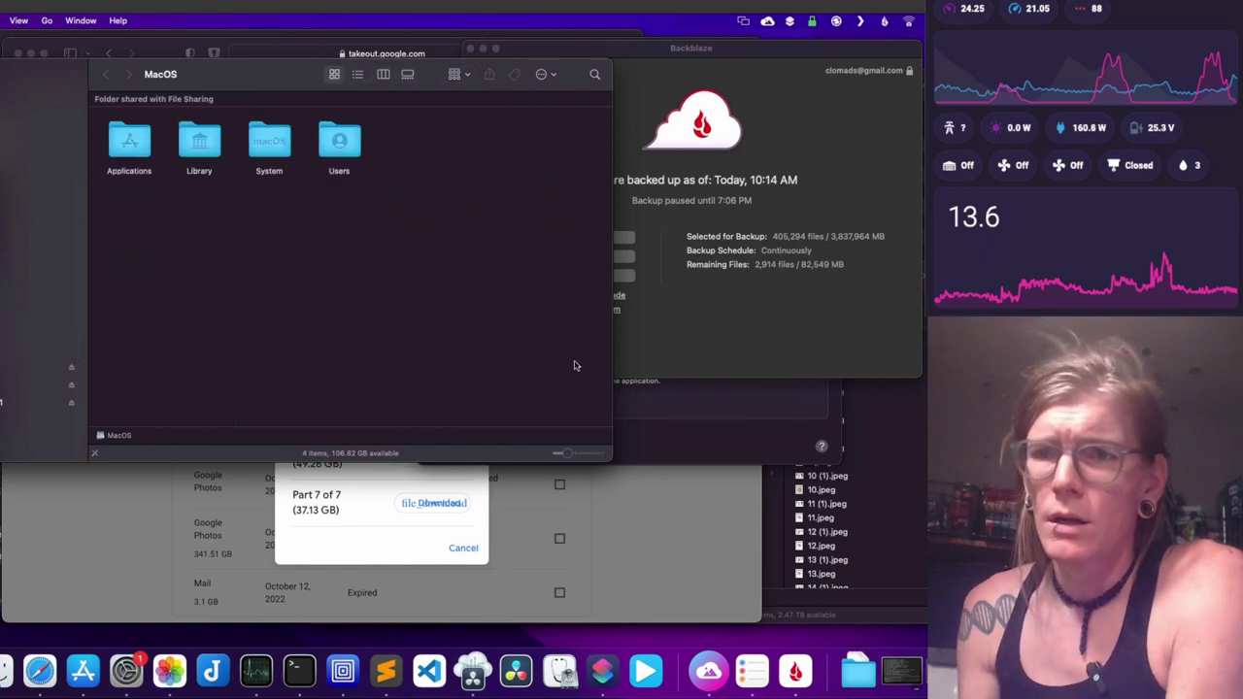
key("super+Up")
mouse_move(572, 463)
left_mouse_down()
mouse_move(598, 458)
mouse_move(585, 456)
left_mouse_up()
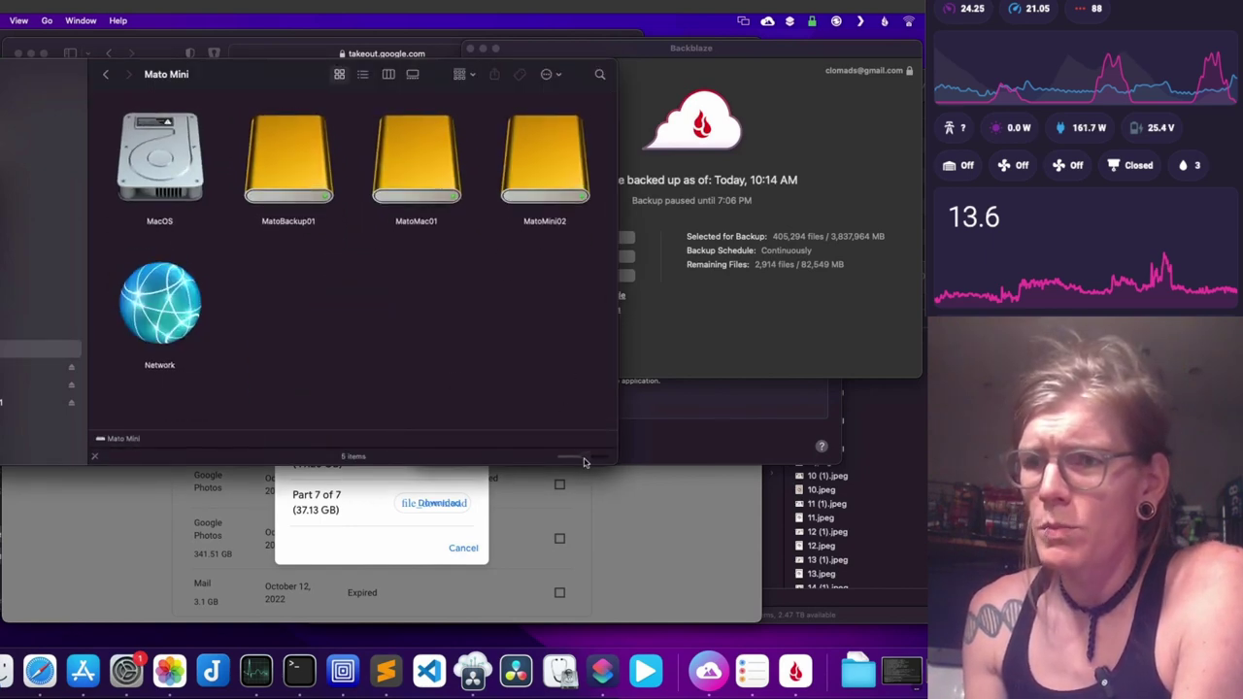
left_click_drag(745, 56, 922, 109)
left_click_drag(292, 83, 313, 66)
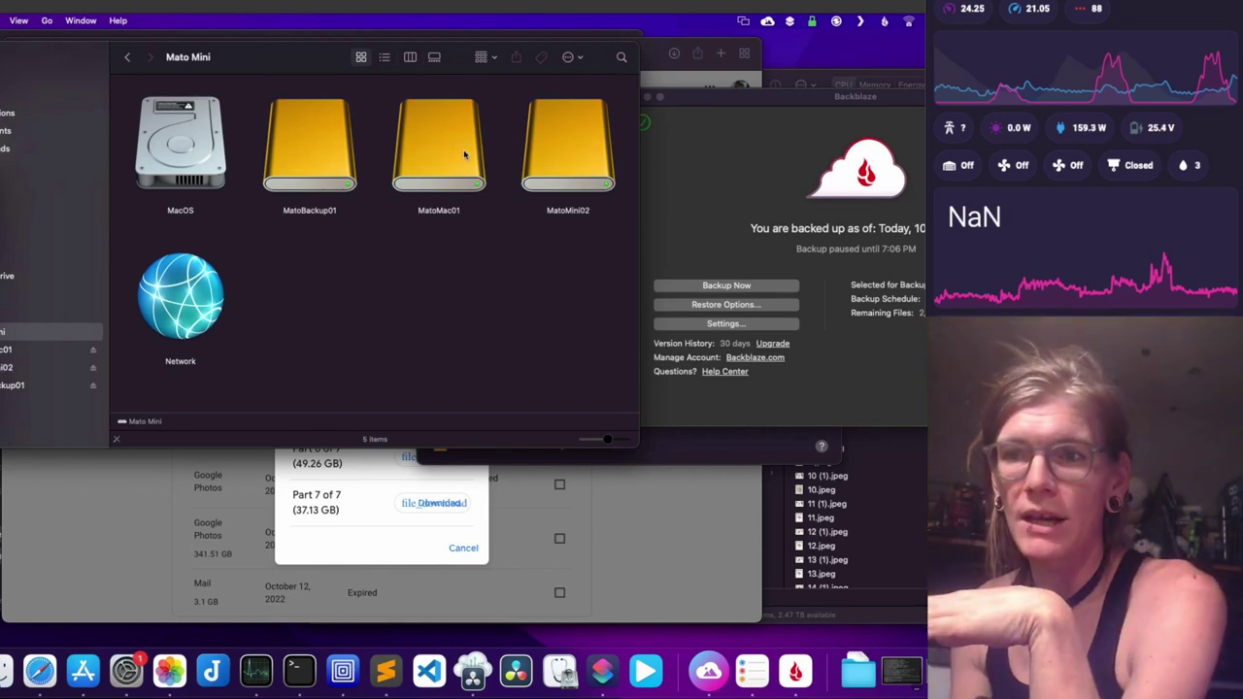
Step: Open the Sync Home Pro window, arrange it beside the Mato Mini Finder window and check the MatoMini02 folder's path
left_click(837, 21)
left_click(865, 41)
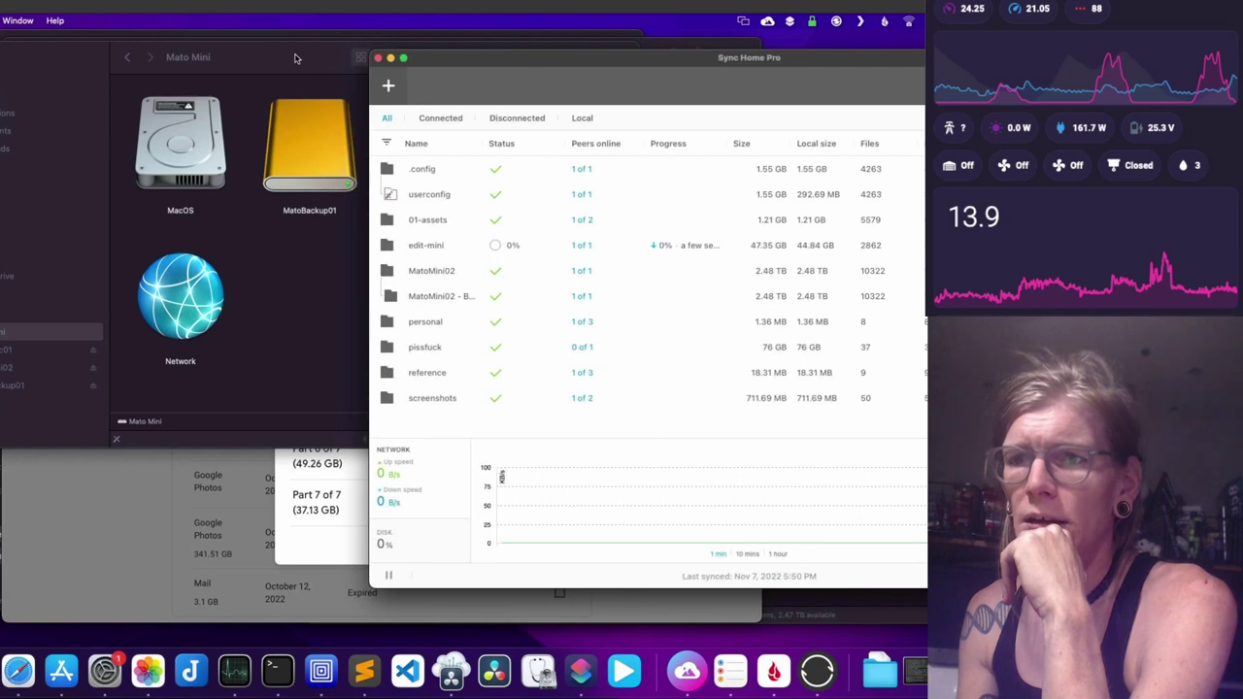
left_click_drag(297, 54, 256, 63)
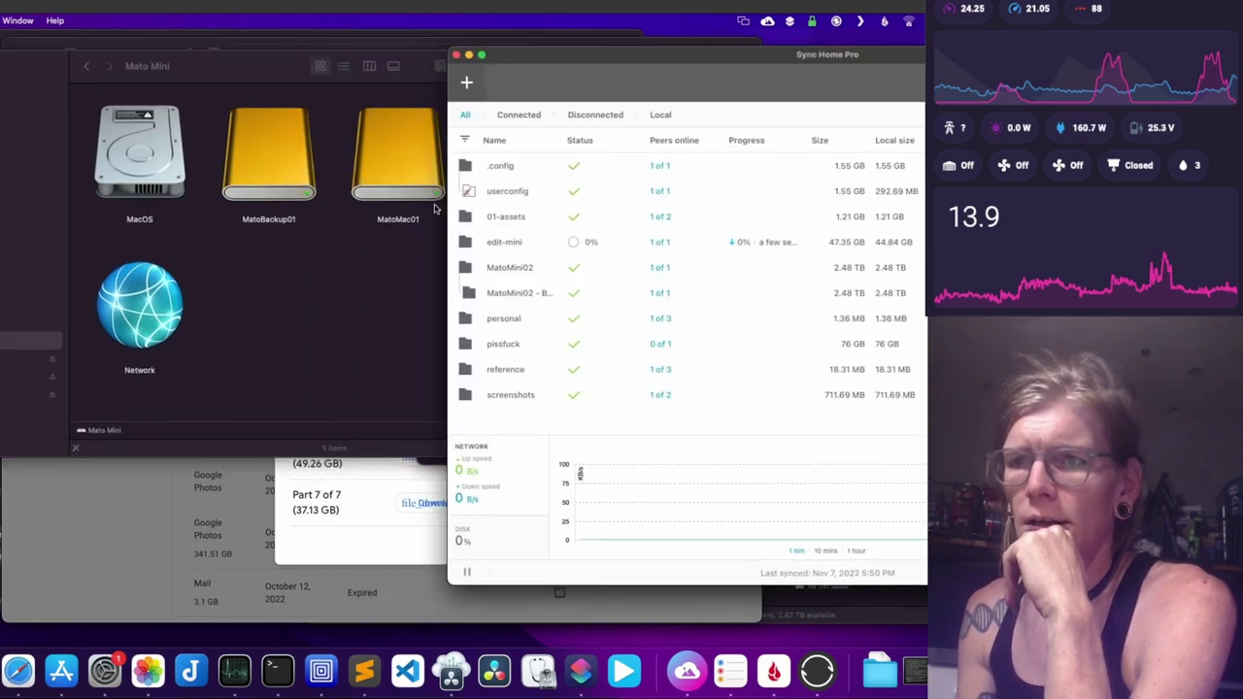
mouse_move(515, 268)
left_mouse_down()
mouse_move(516, 292)
mouse_move(520, 272)
left_mouse_up()
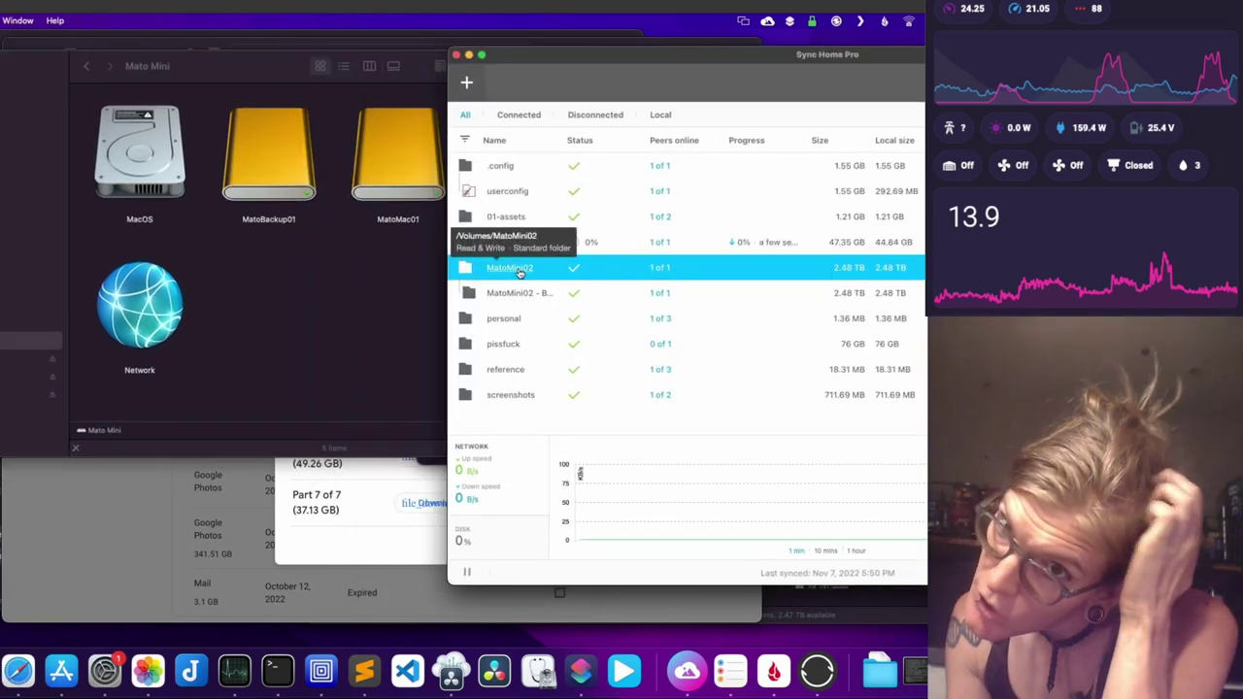
left_click_drag(256, 75, 248, 74)
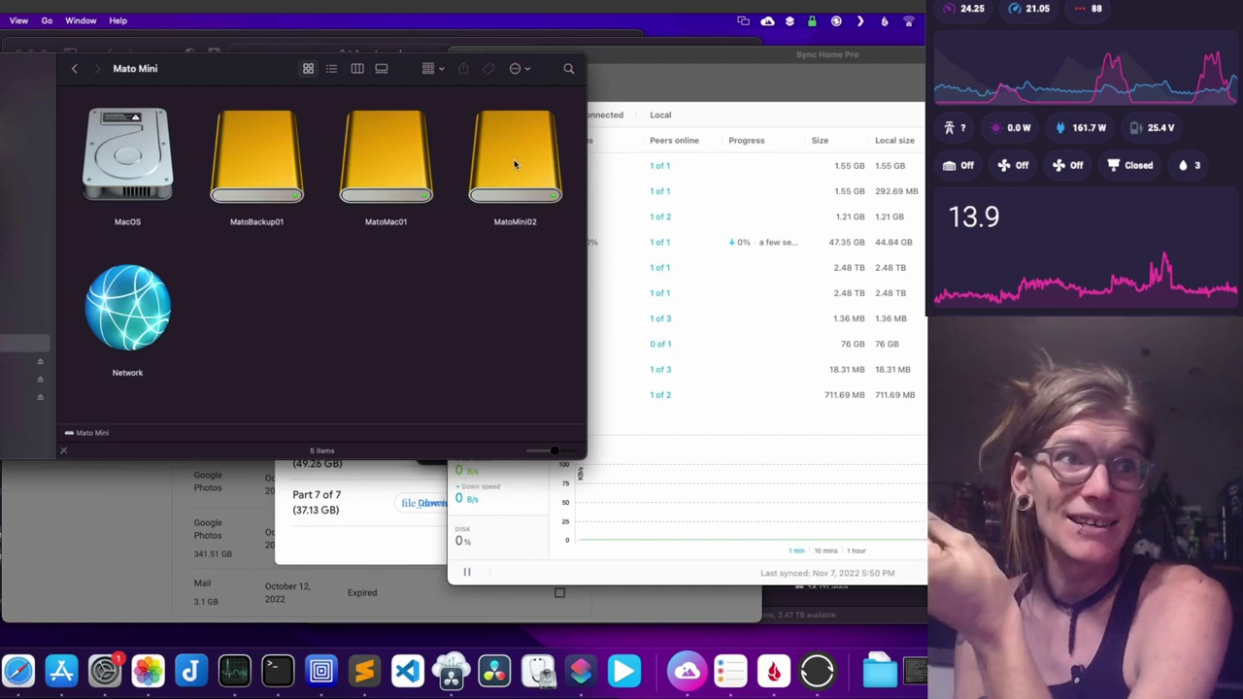
Step: Inspect the MatoMini02 sync folder and its MatoMini02 - Backup copy in Sync Home Pro
left_click(506, 275)
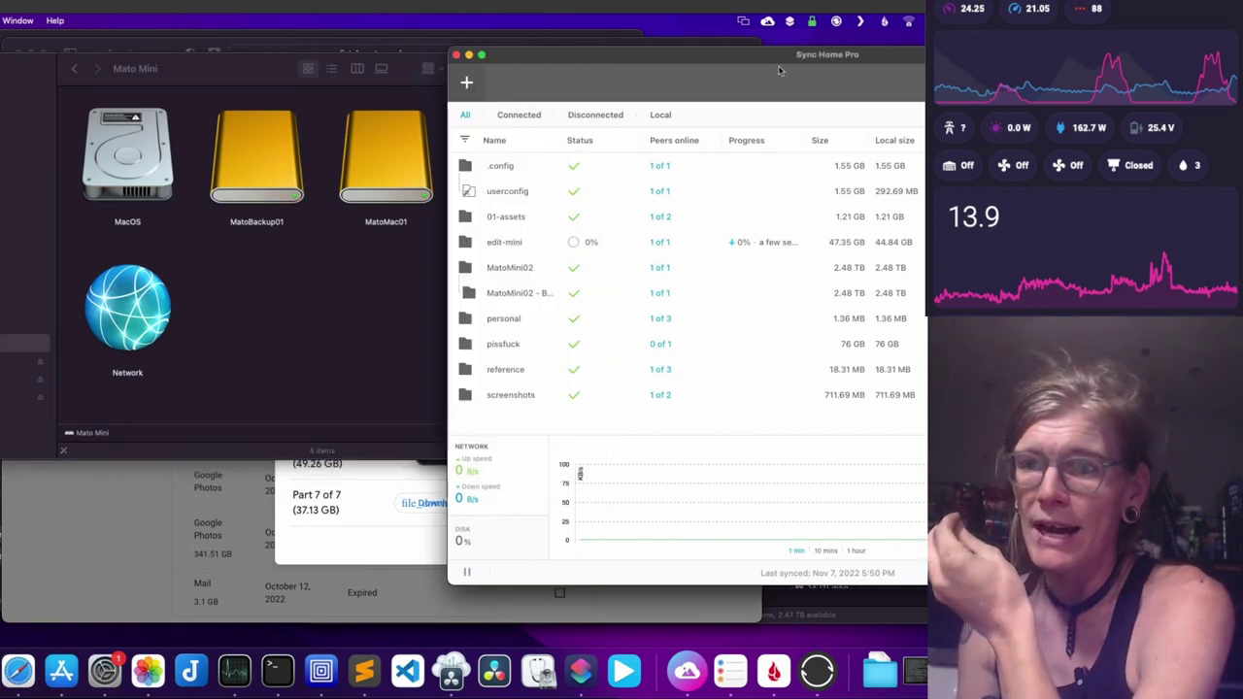
left_click(506, 274)
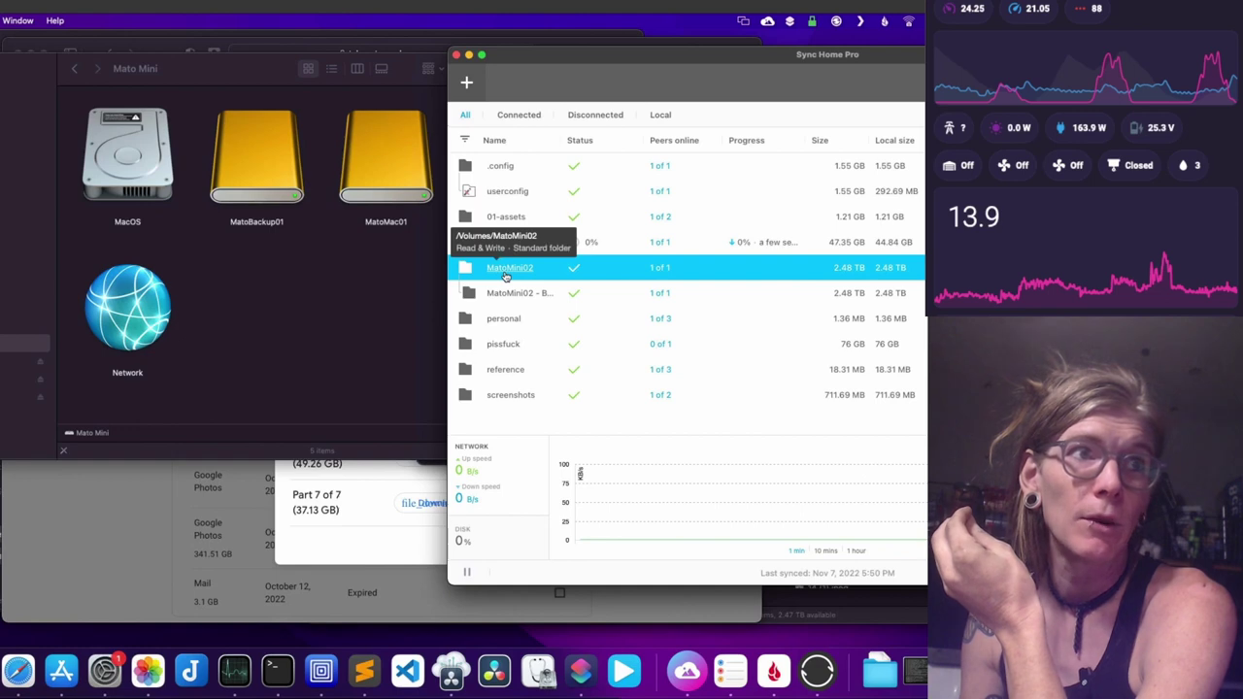
left_click(507, 292)
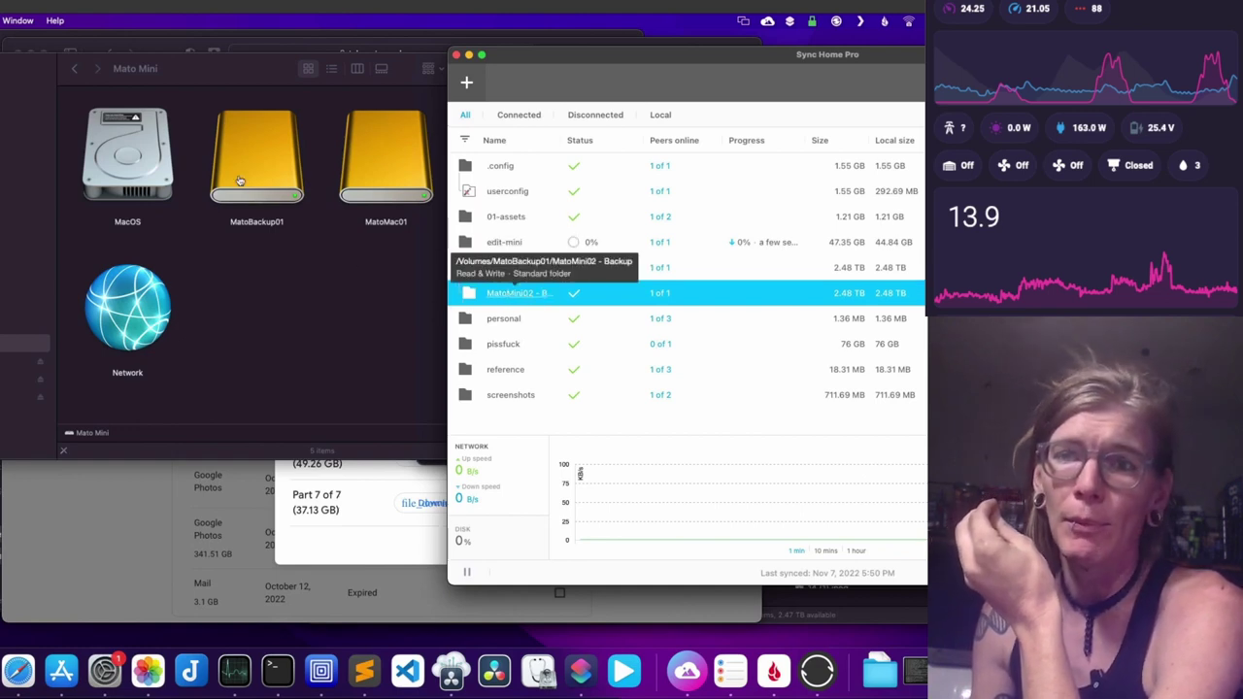
Step: Highlight the MatoMini02 and MatoMac01 drives together in Finder, and clear the selection
left_click(359, 333)
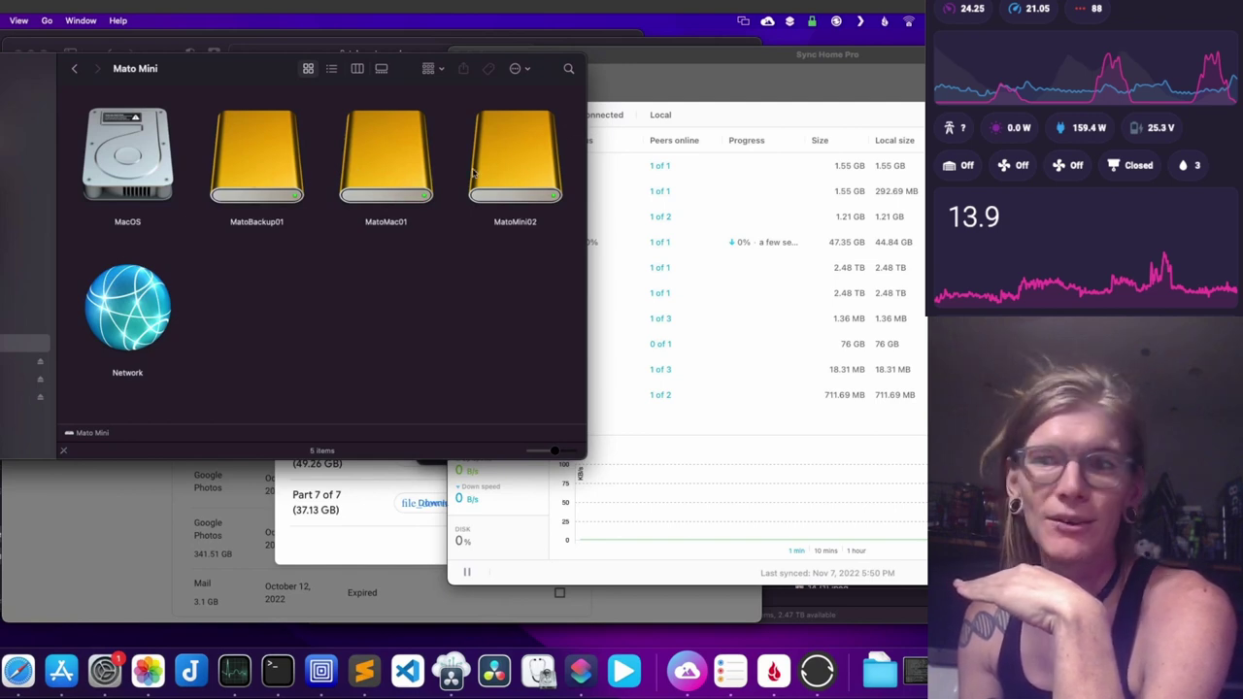
left_click(522, 169)
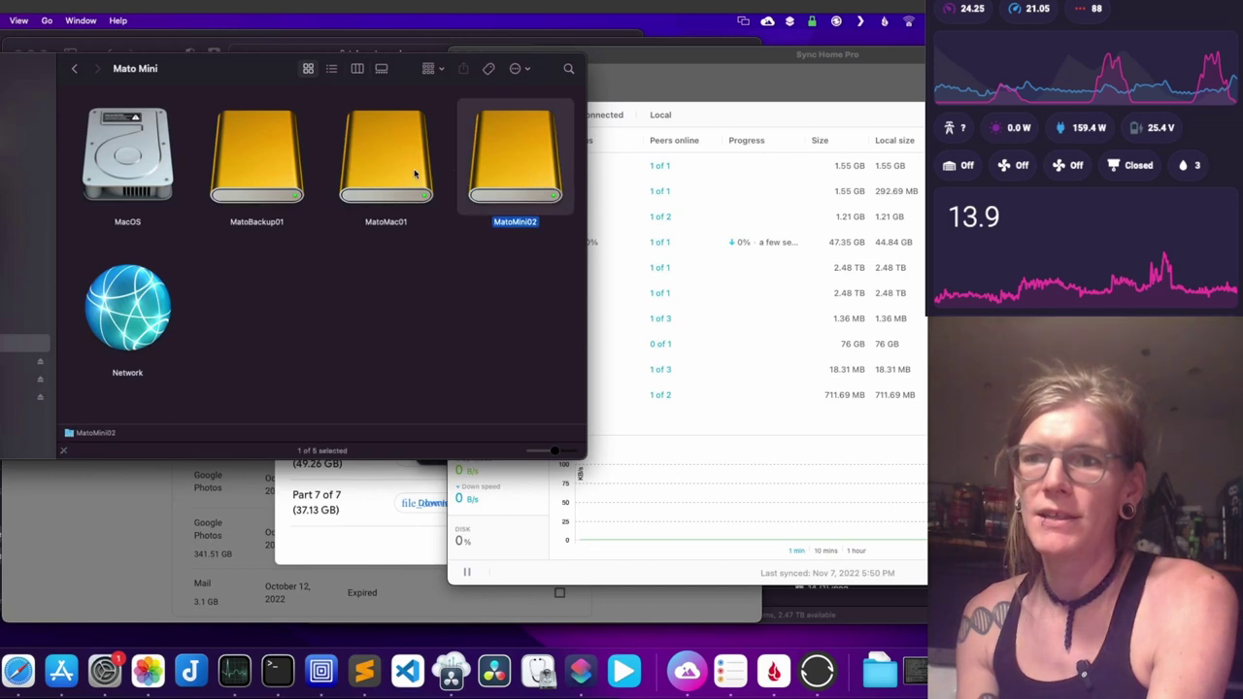
left_click(415, 174, "super")
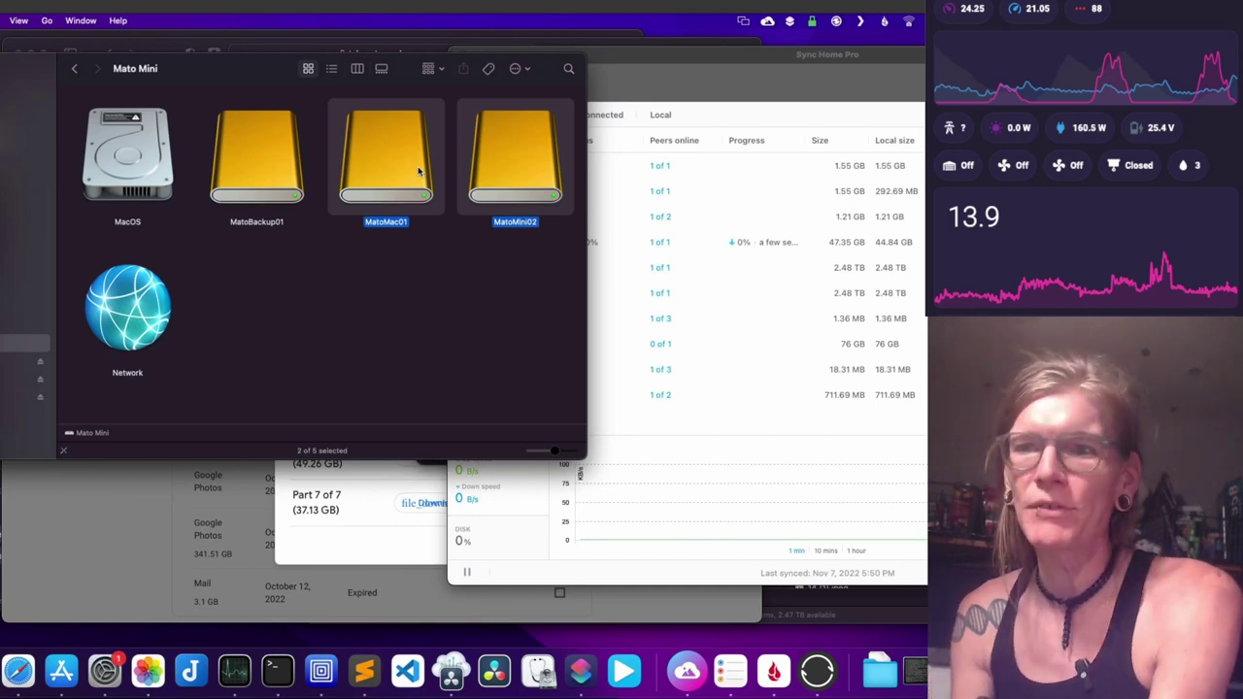
left_click(473, 292)
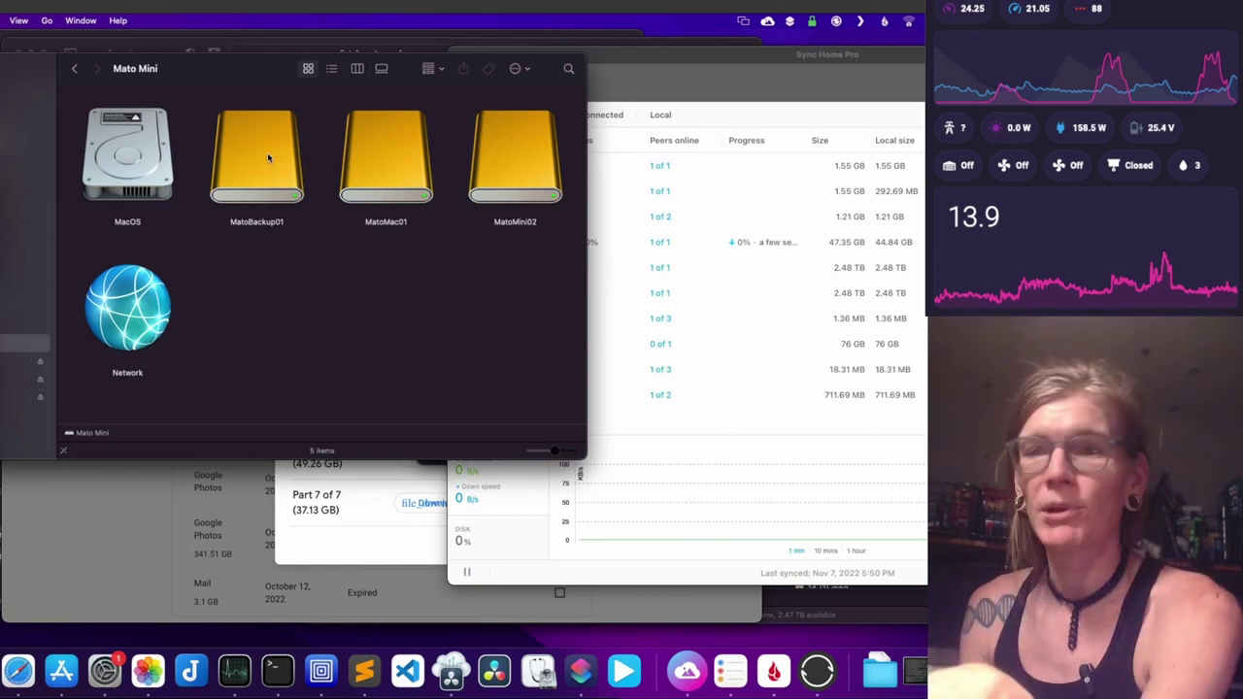
Step: Bring Sync Home Pro forward, shift its window over and inspect the .config and userconfig sync folders
left_click(750, 52)
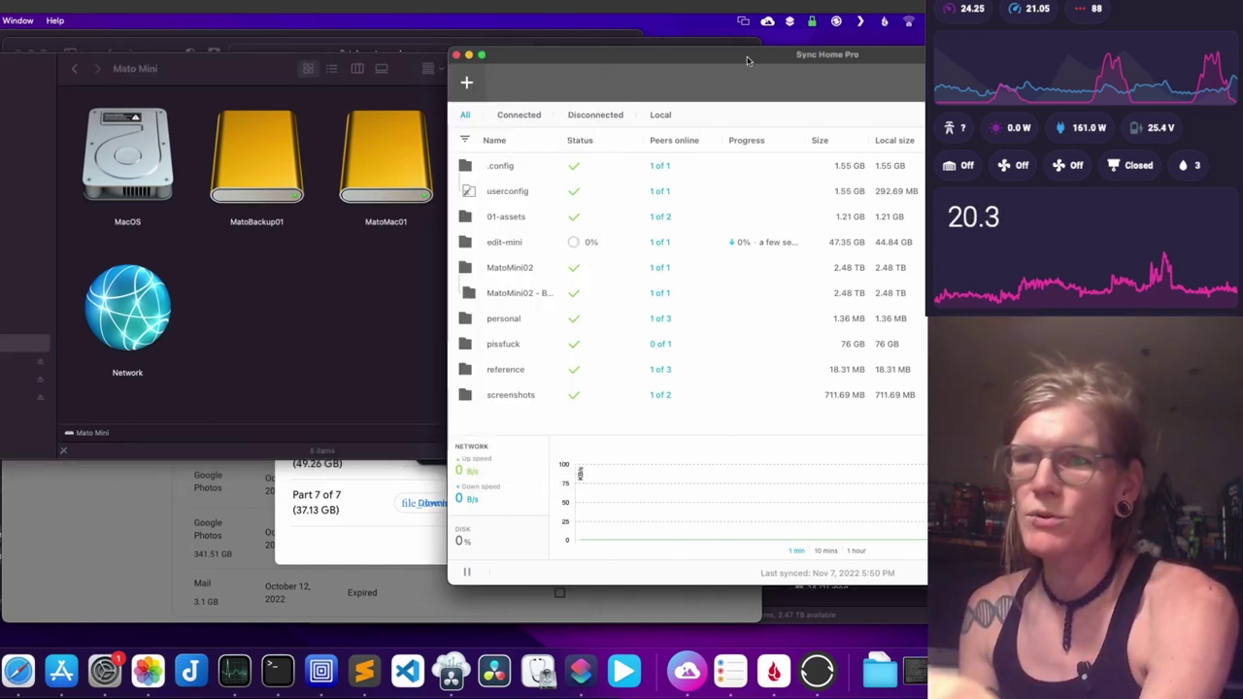
left_click_drag(758, 58, 685, 66)
left_click(455, 276)
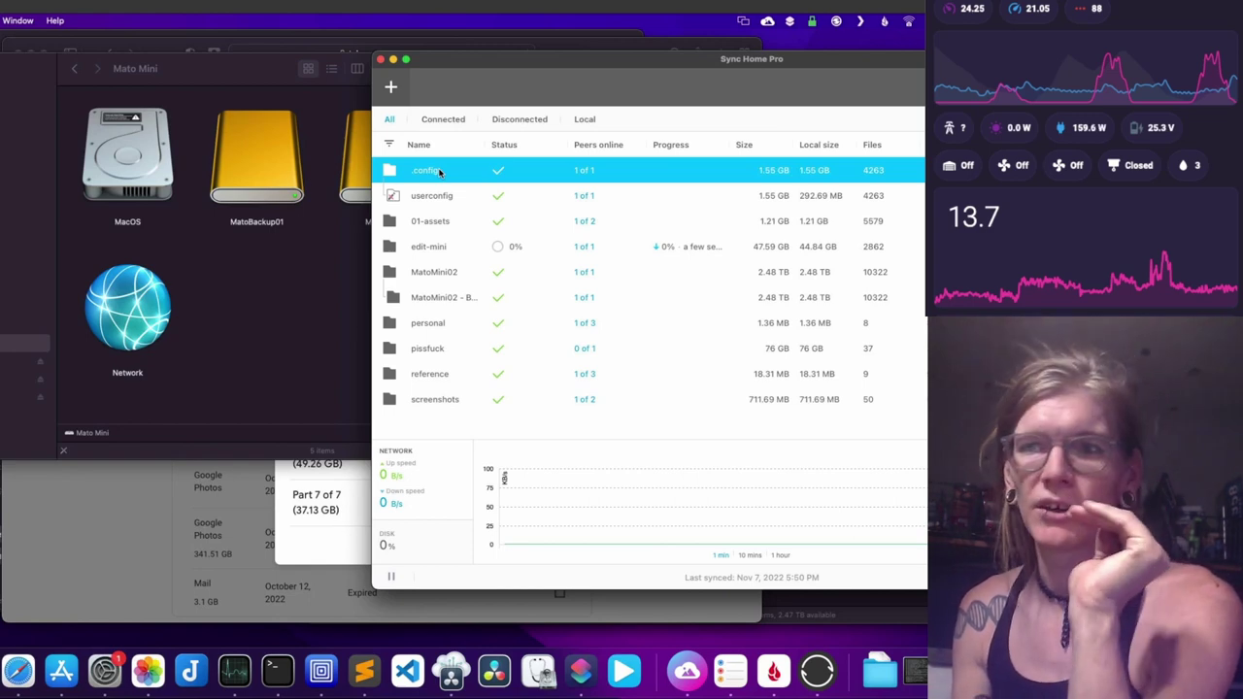
left_click(440, 196)
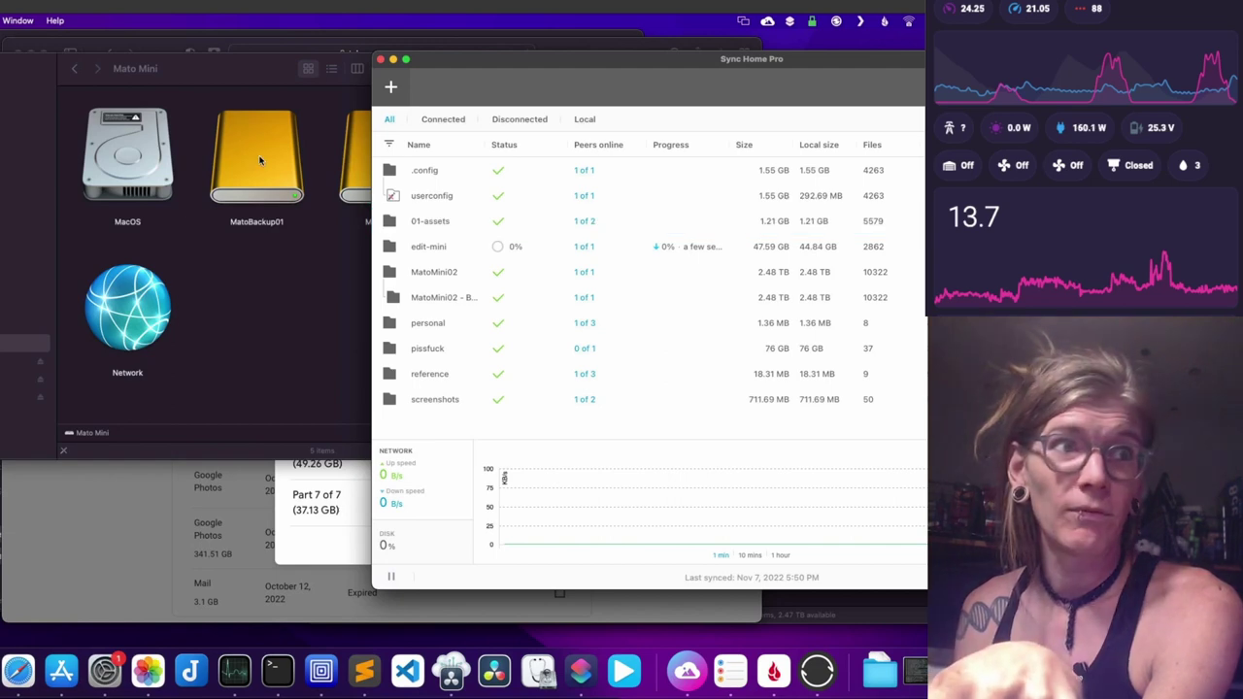
left_click(420, 167)
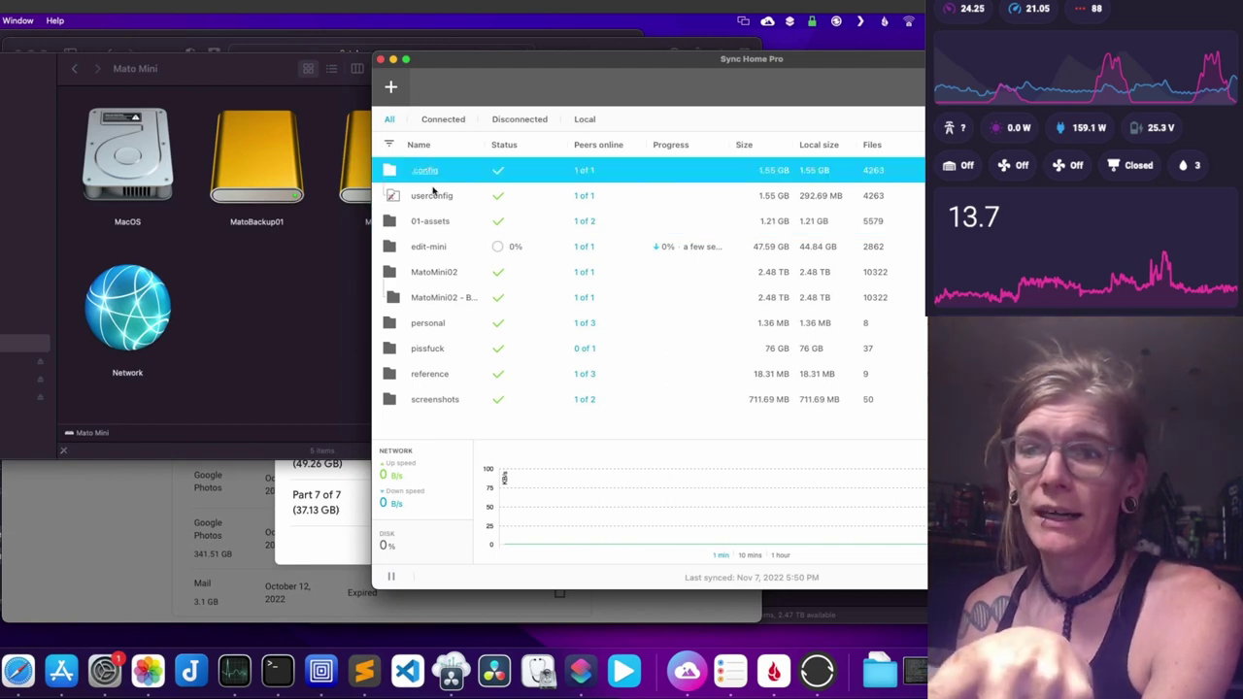
Step: Check the .config sync folder's path in Sync Home Pro, and bring the Mato Mini Finder window back to the front
left_click_drag(442, 198, 432, 174)
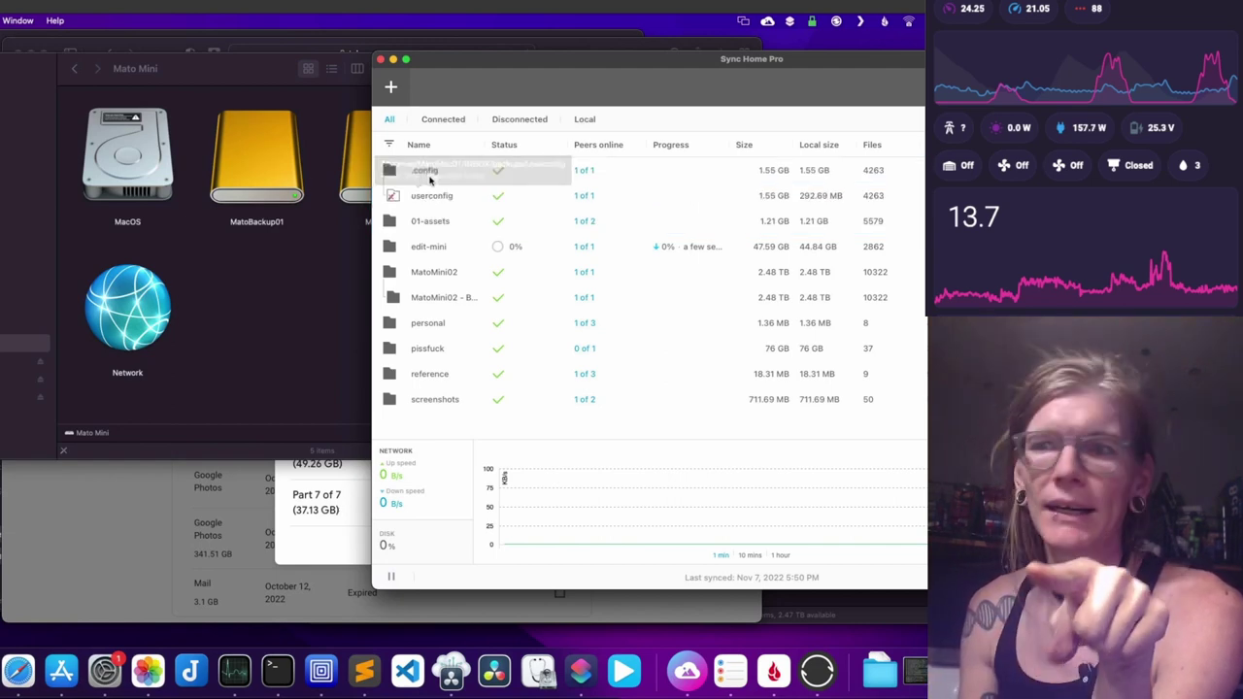
left_click(431, 176)
left_click(302, 288)
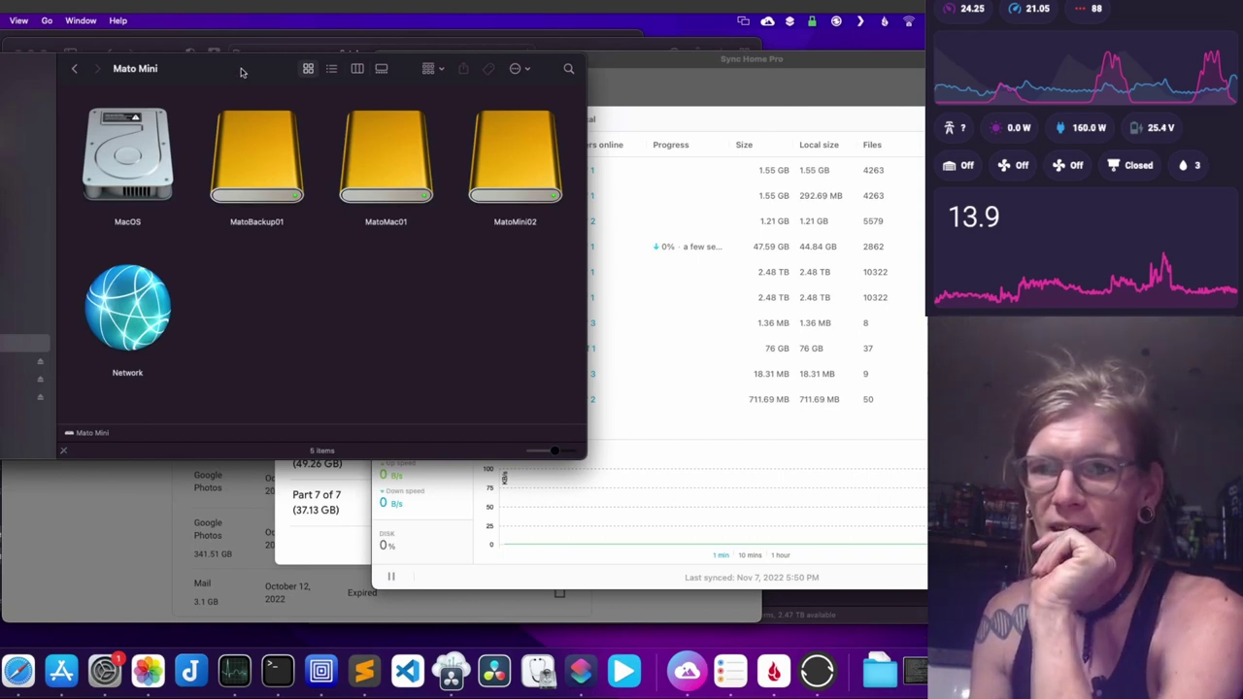
left_click_drag(218, 68, 233, 88)
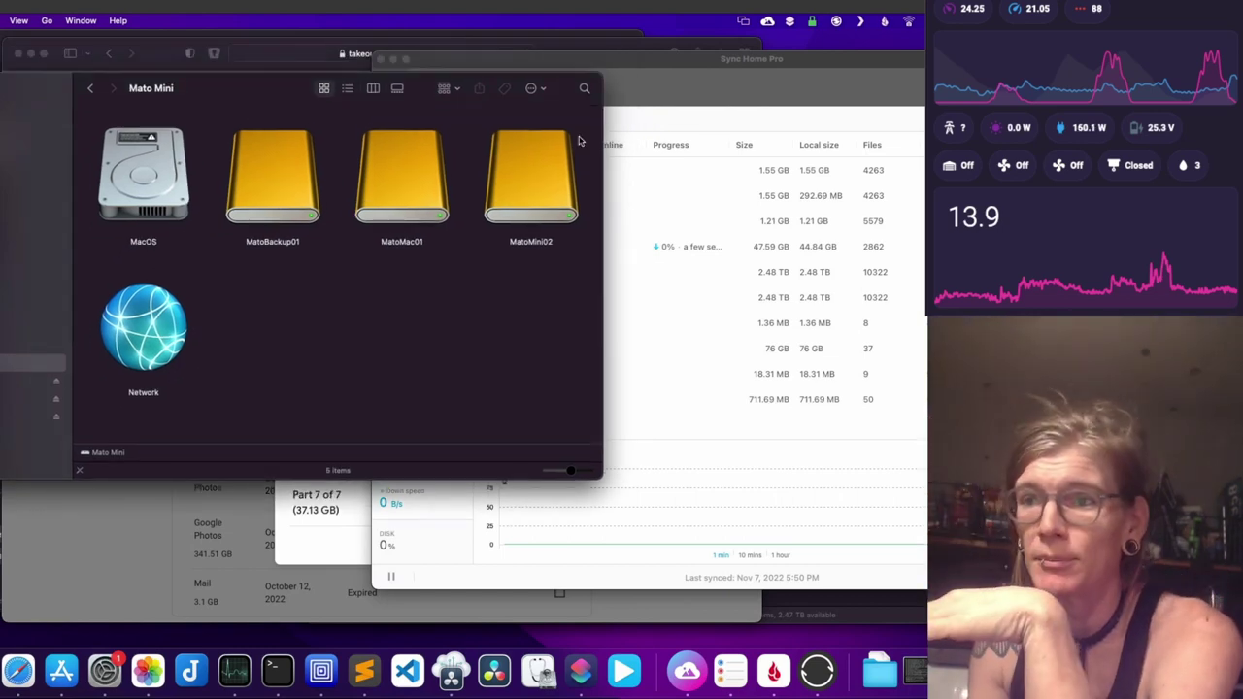
Step: Look over the Plex Media Server status options, and open Activity Monitor on its list of all processes
left_click(860, 20)
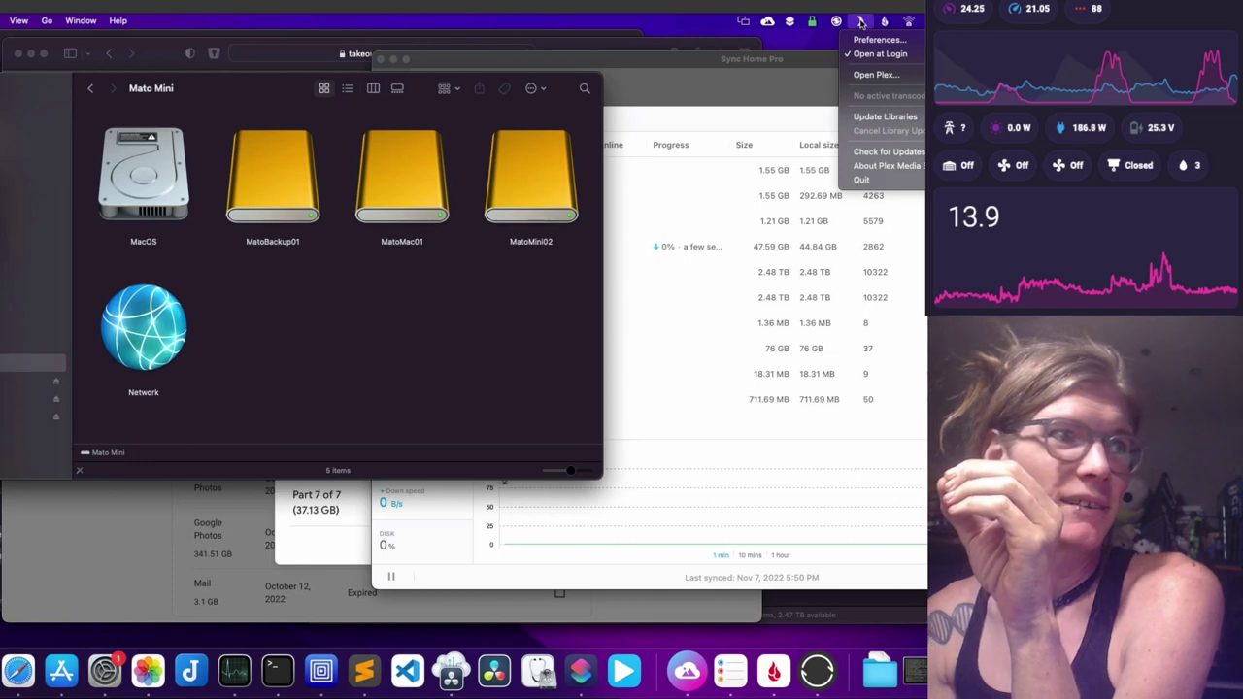
left_click(675, 71)
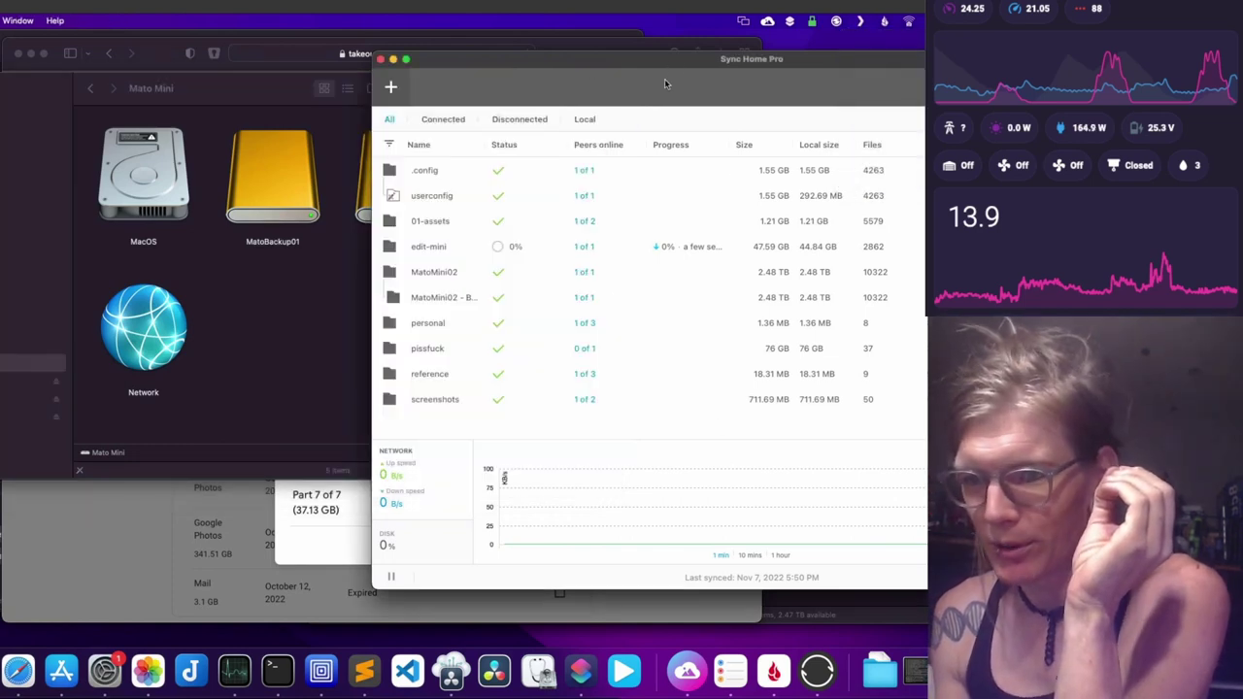
left_click(237, 677)
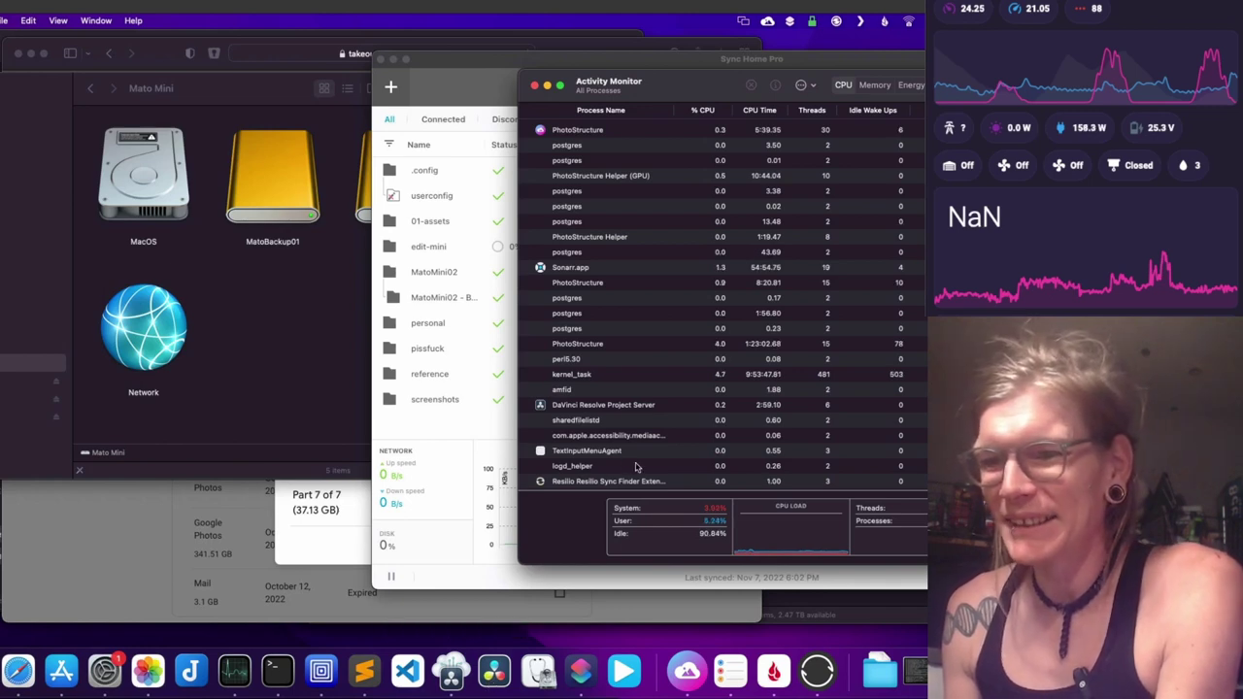
left_click_drag(727, 82, 733, 82)
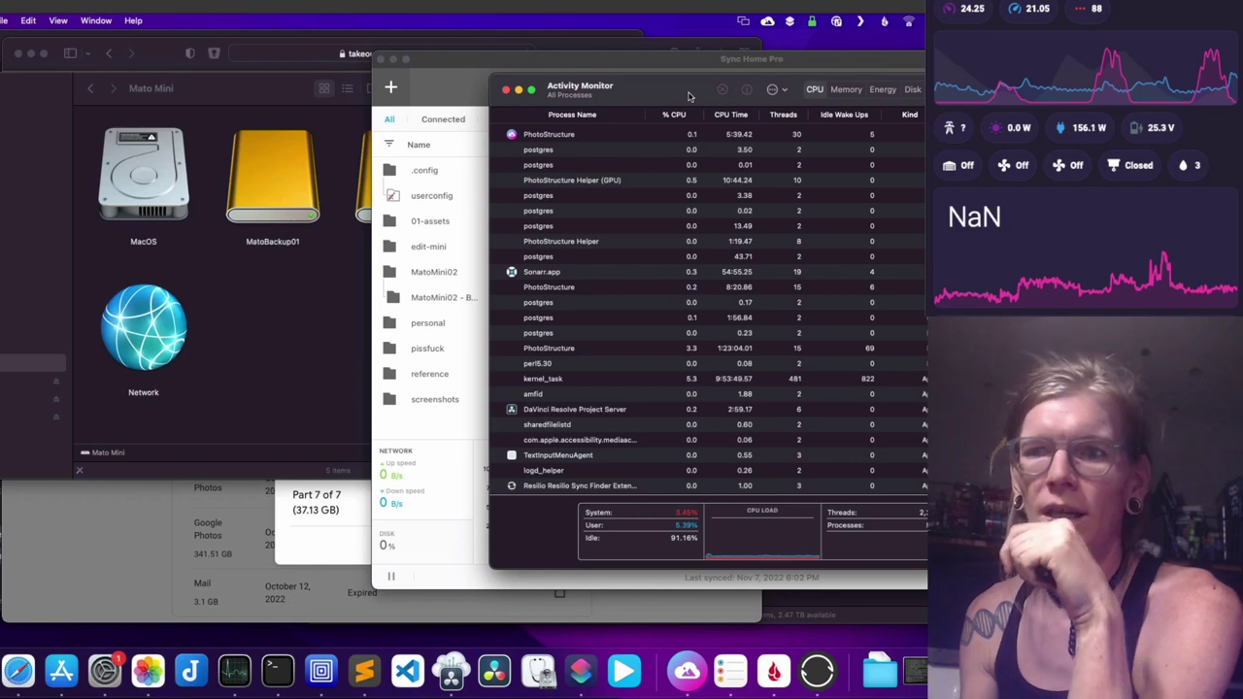
Step: Return to the Mato Mini Finder window, check the Mullvad VPN connection and bring Activity Monitor forward again
left_click(255, 105)
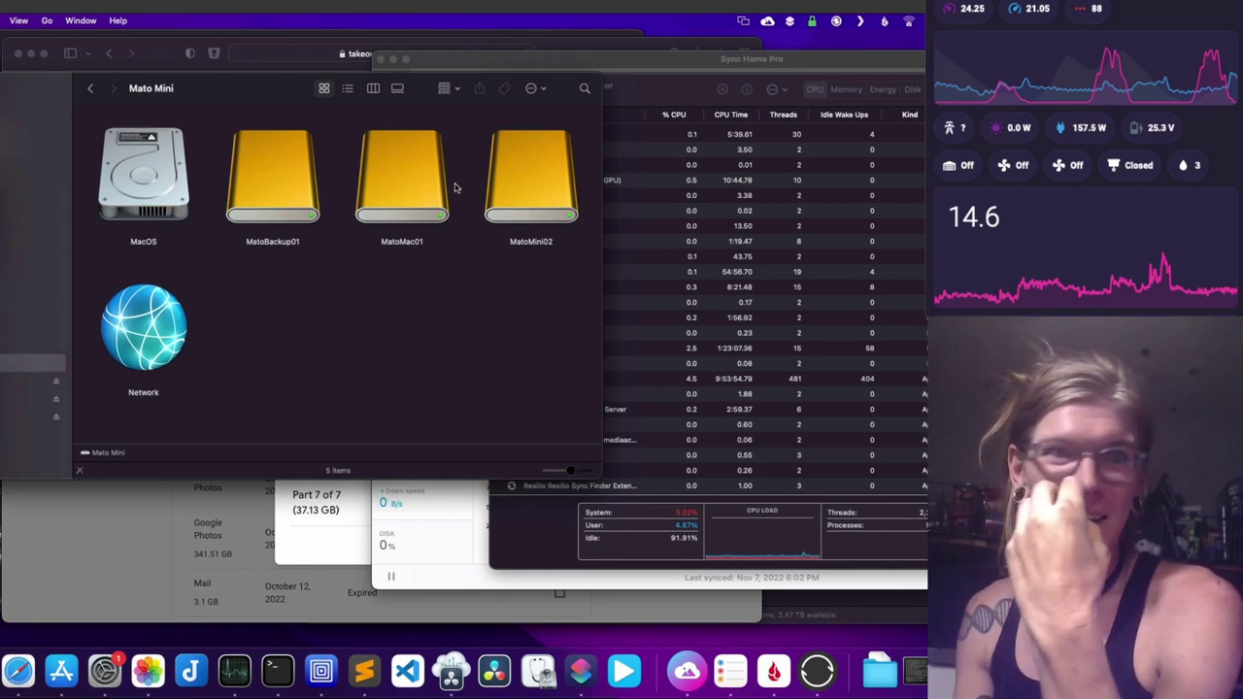
left_click_drag(262, 97, 300, 98)
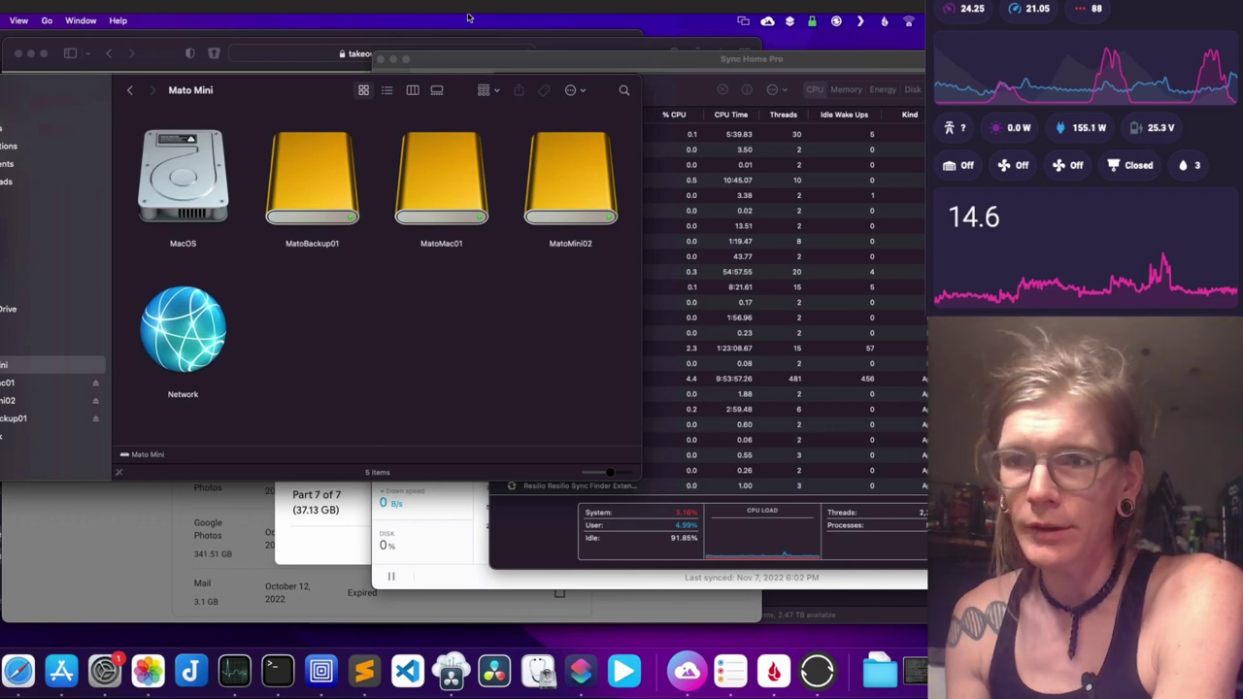
left_click(812, 21)
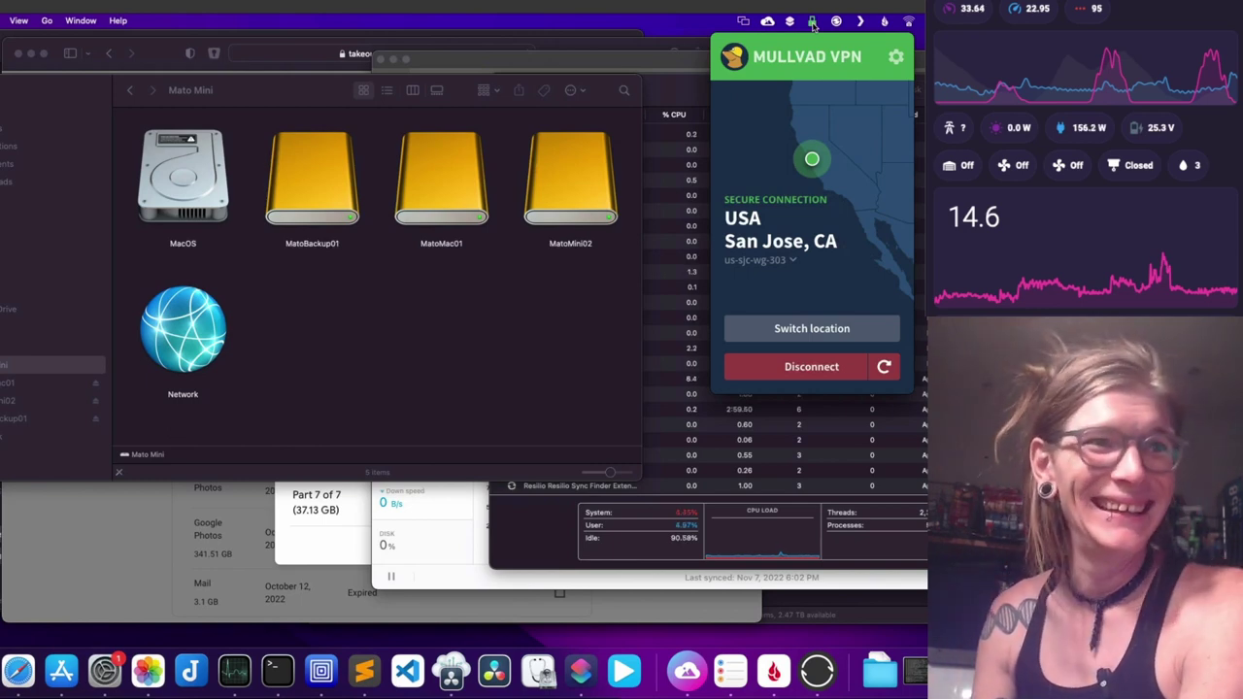
left_click(812, 26)
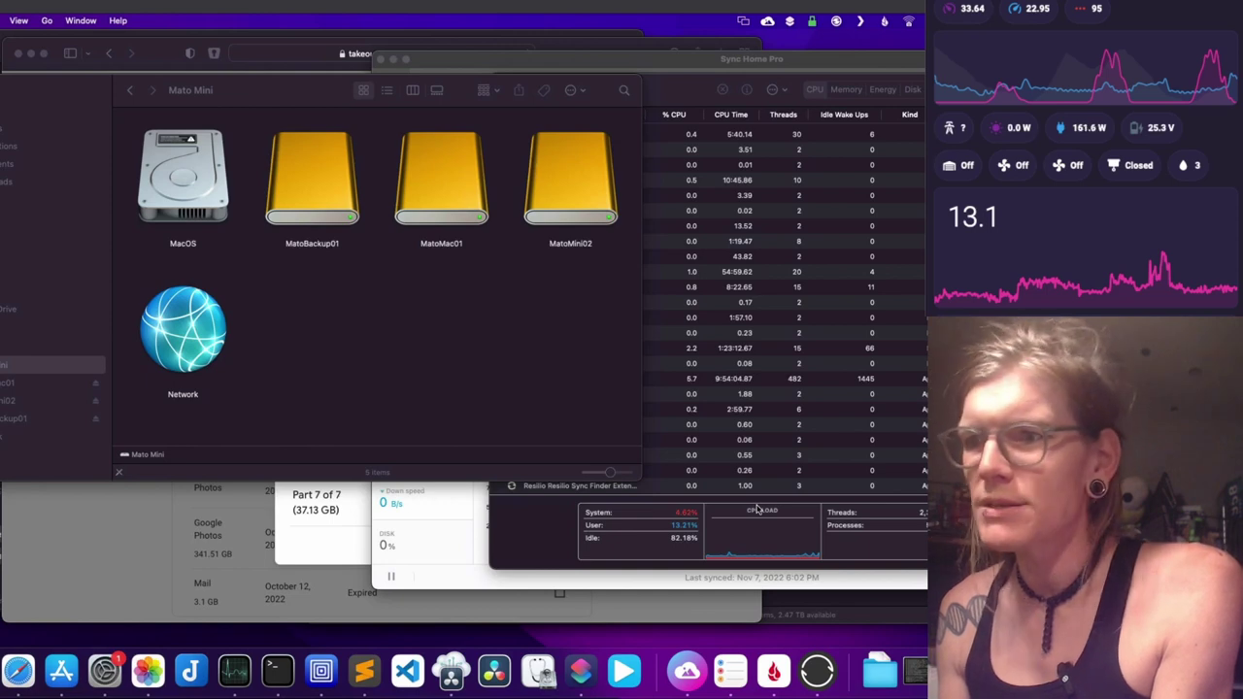
left_click_drag(687, 85, 690, 81)
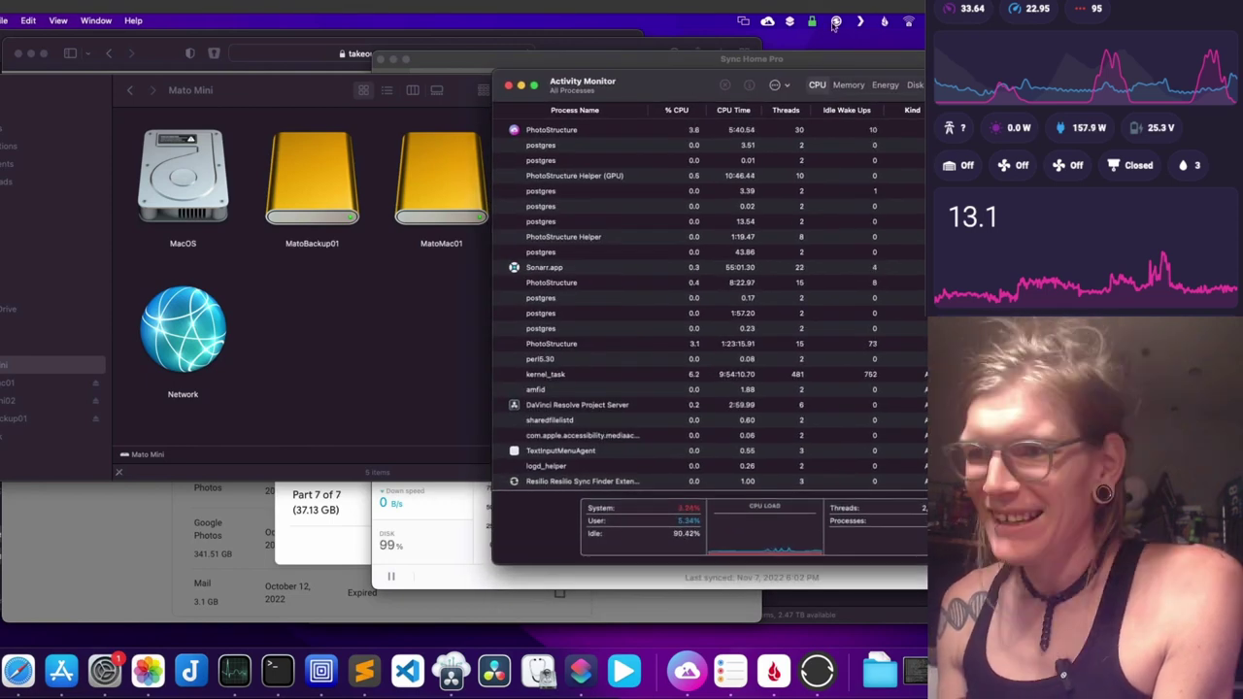
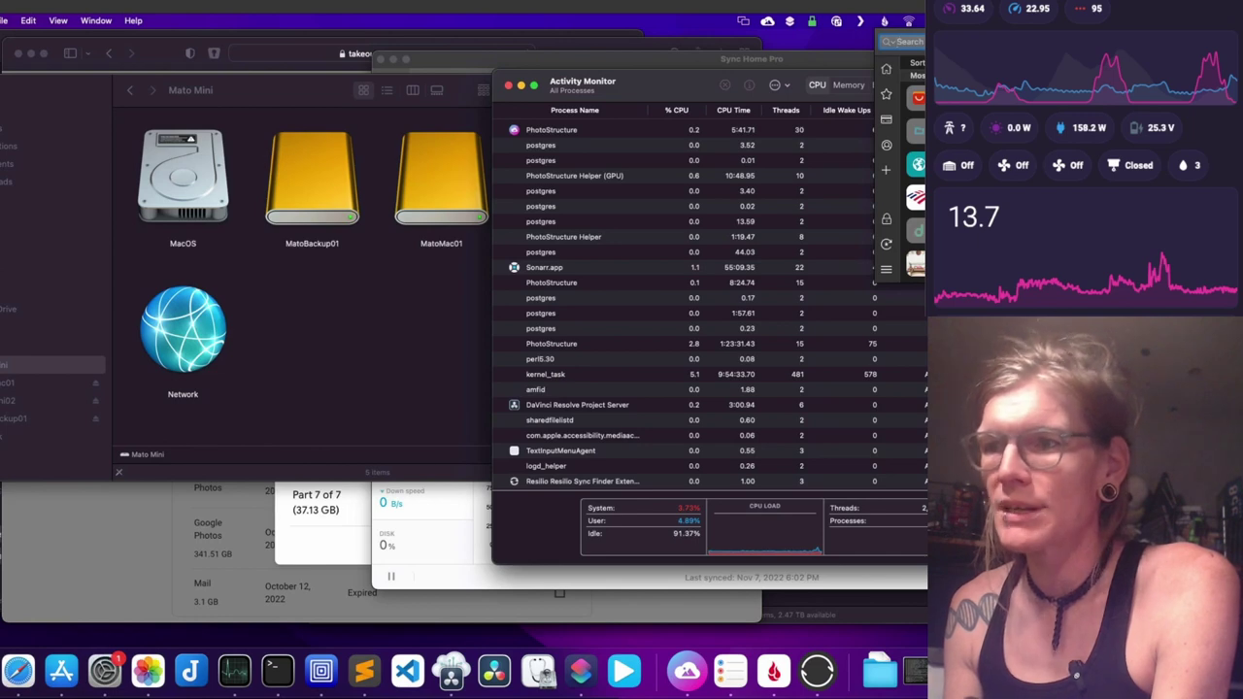
Step: Open the full Enpass window and unlock it with the master password
left_click(886, 270)
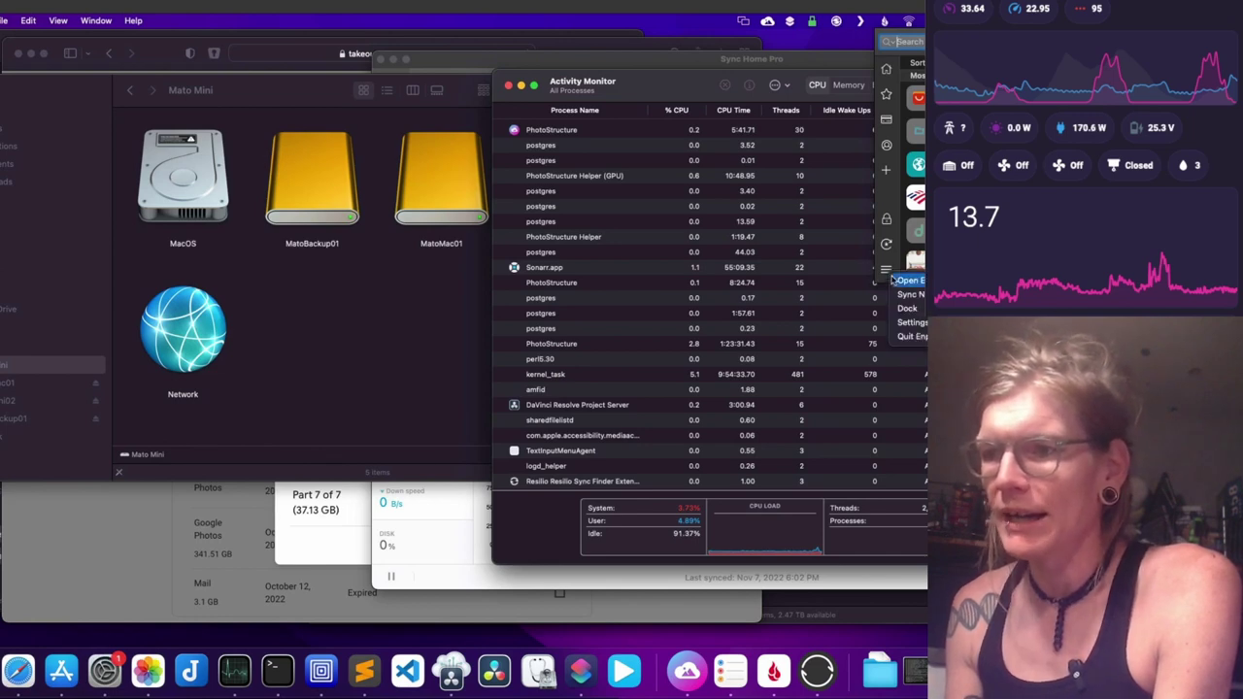
left_click(908, 281)
type("••••••••••")
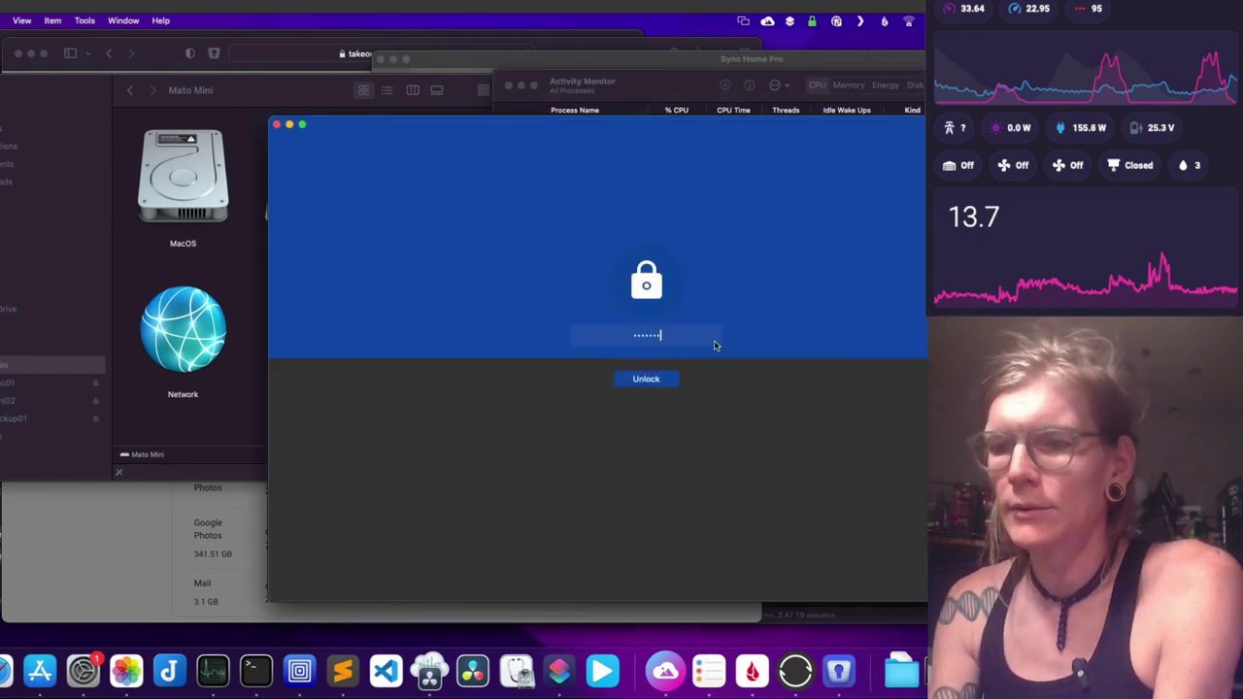
key("Return")
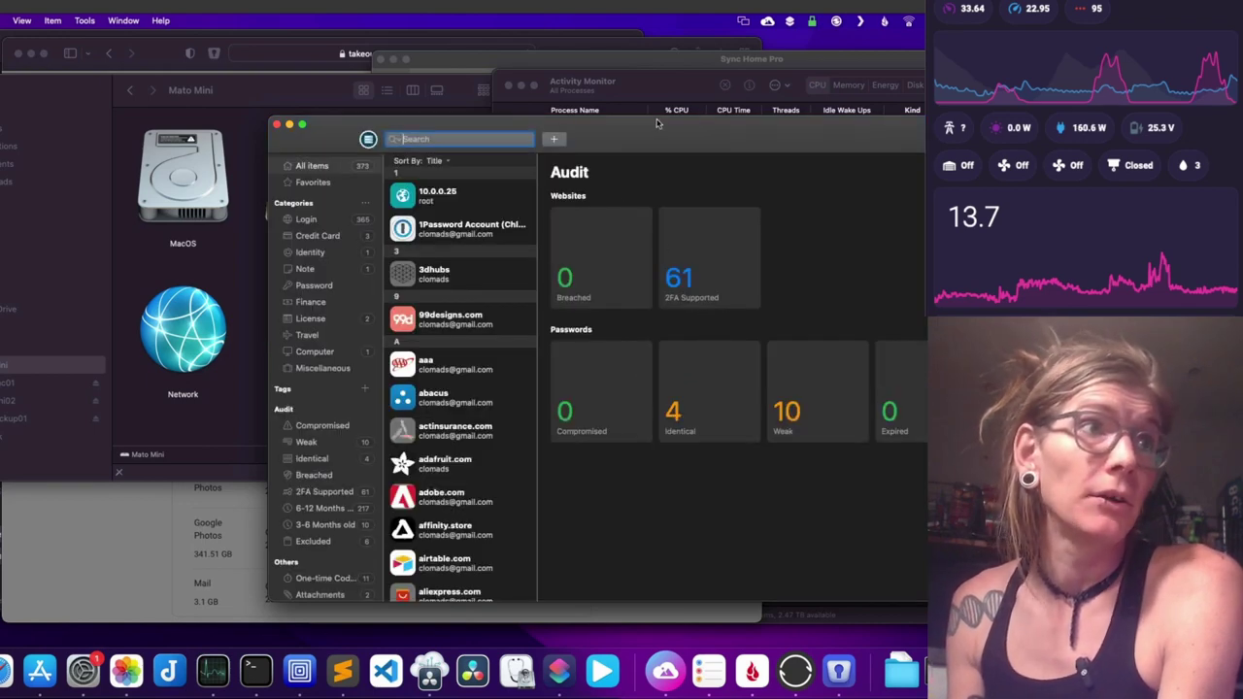
Step: Shift the Enpass window into view, review the Primary vault's Wi-Fi sync settings and close Enpass
left_click_drag(644, 139, 518, 130)
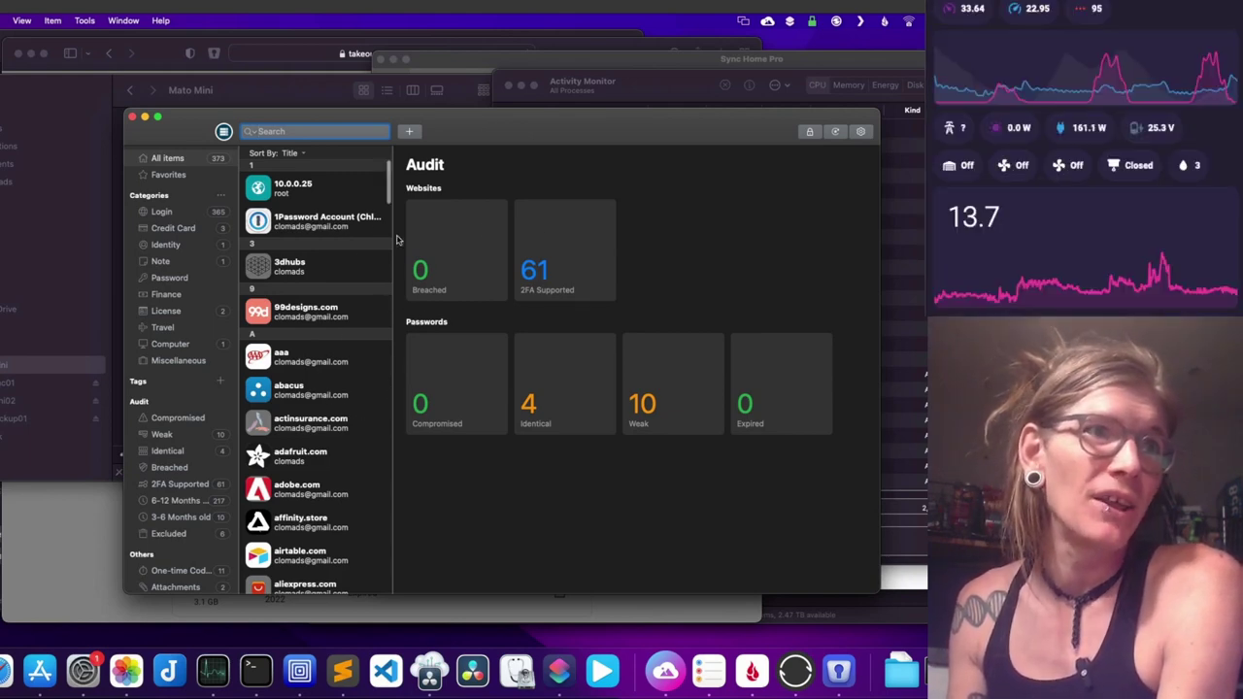
left_click(223, 132)
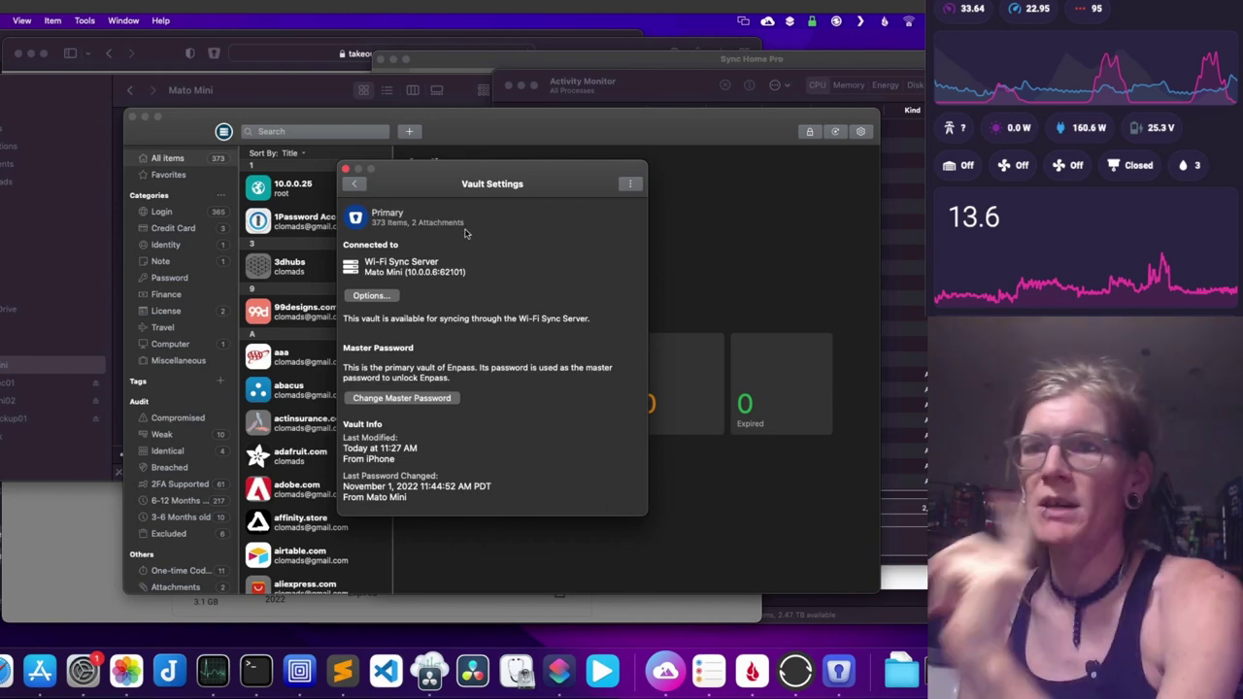
left_click(345, 169)
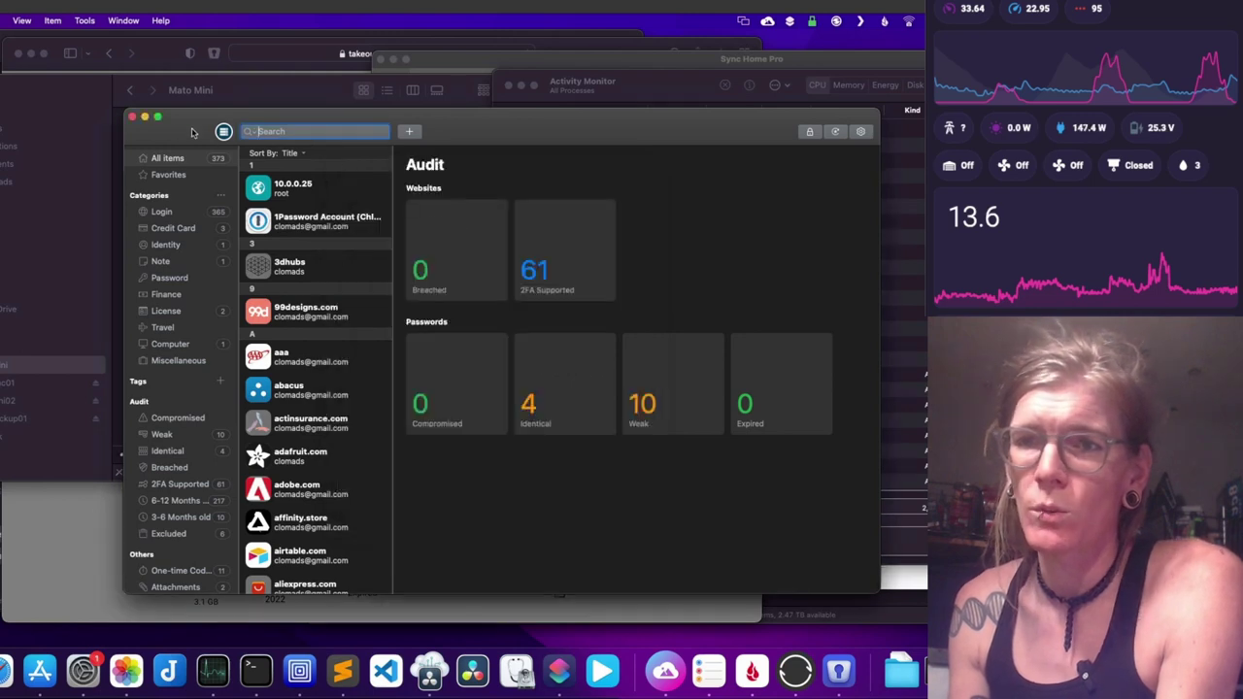
left_click(128, 118)
Step: Inspect the PhotoStructure, Sonarr and DaVinci Resolve Project Server processes in Activity Monitor
left_click_drag(656, 69, 686, 78)
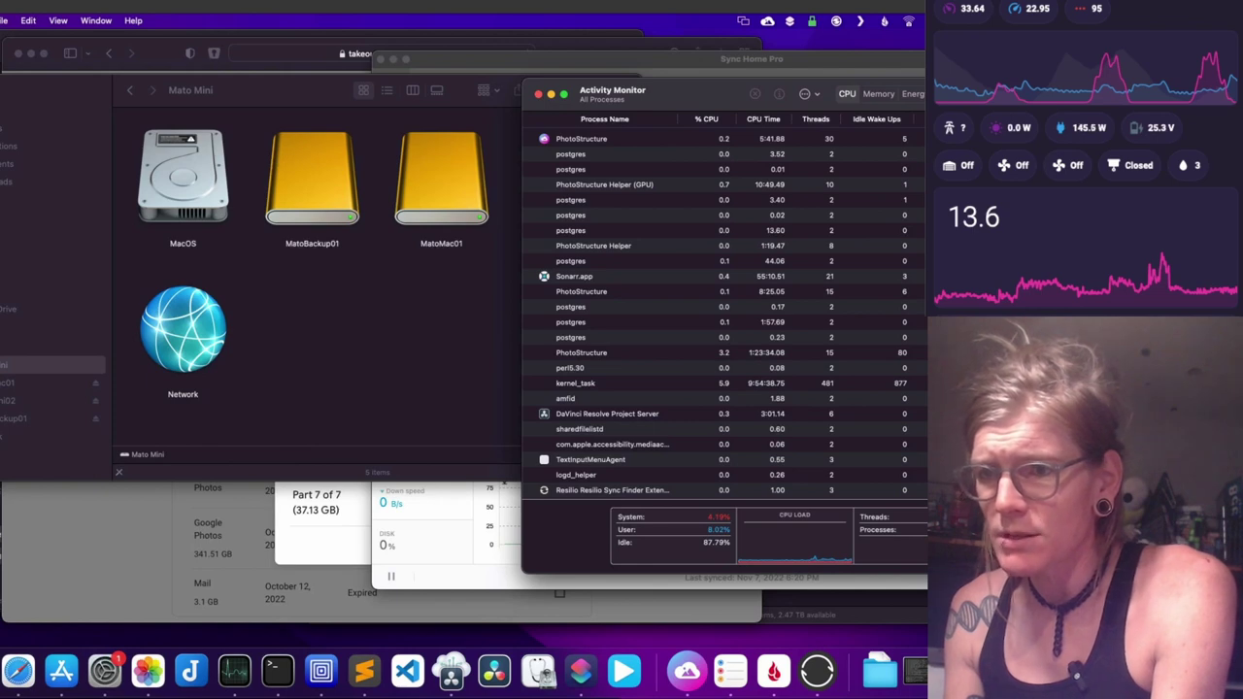
left_click(609, 357)
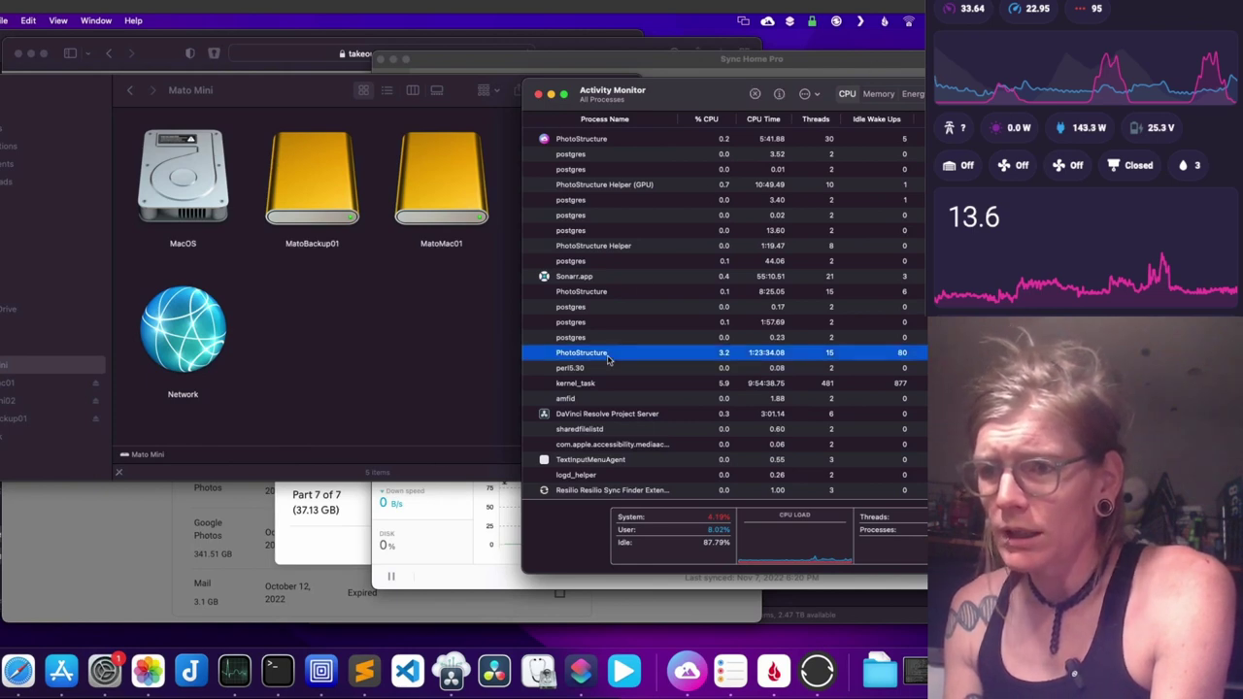
left_click(604, 366)
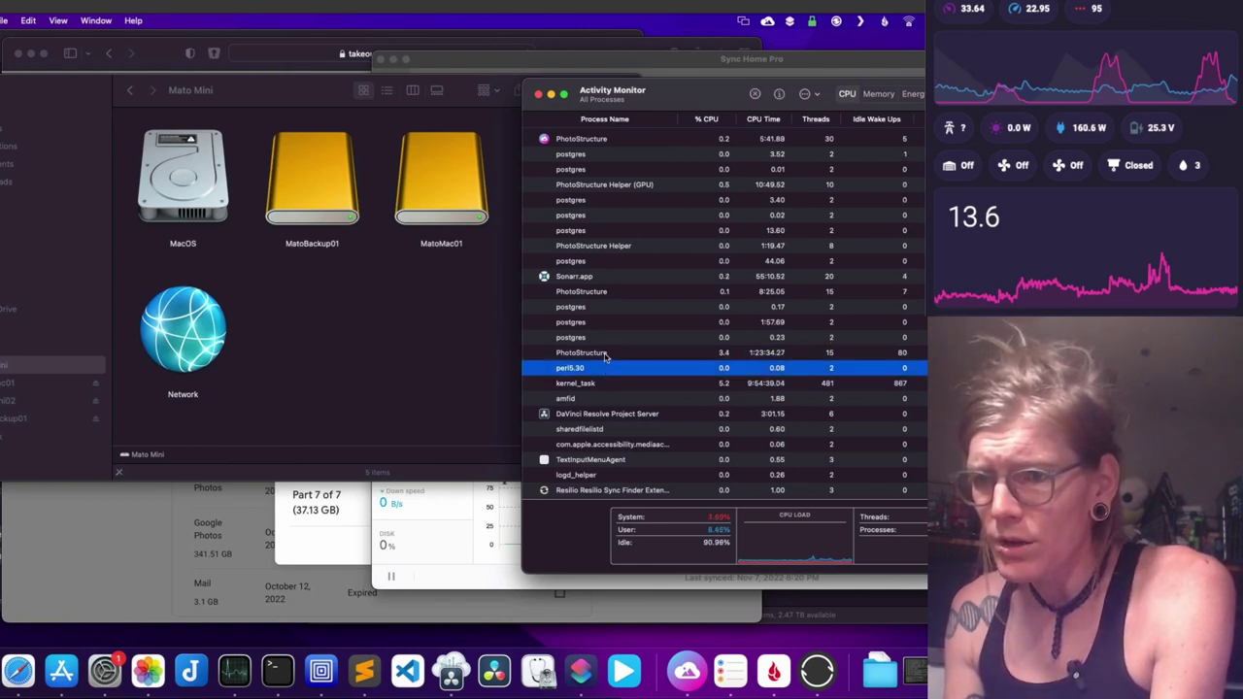
left_click(604, 355)
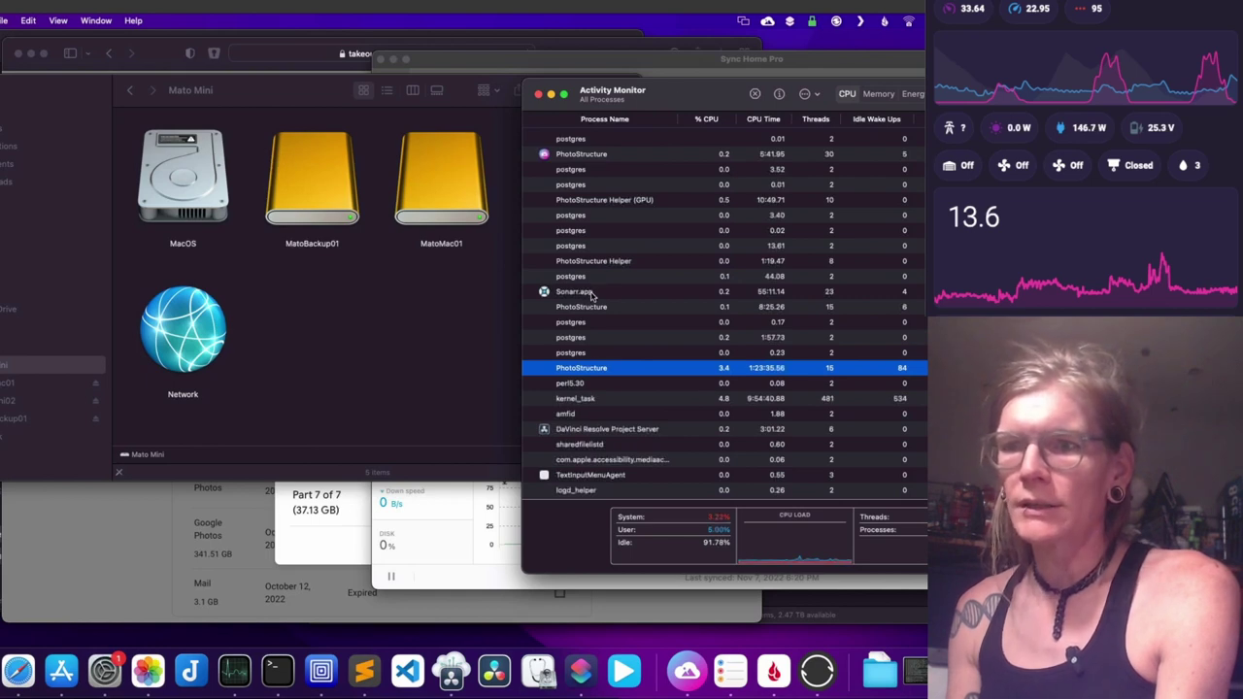
left_click(592, 292)
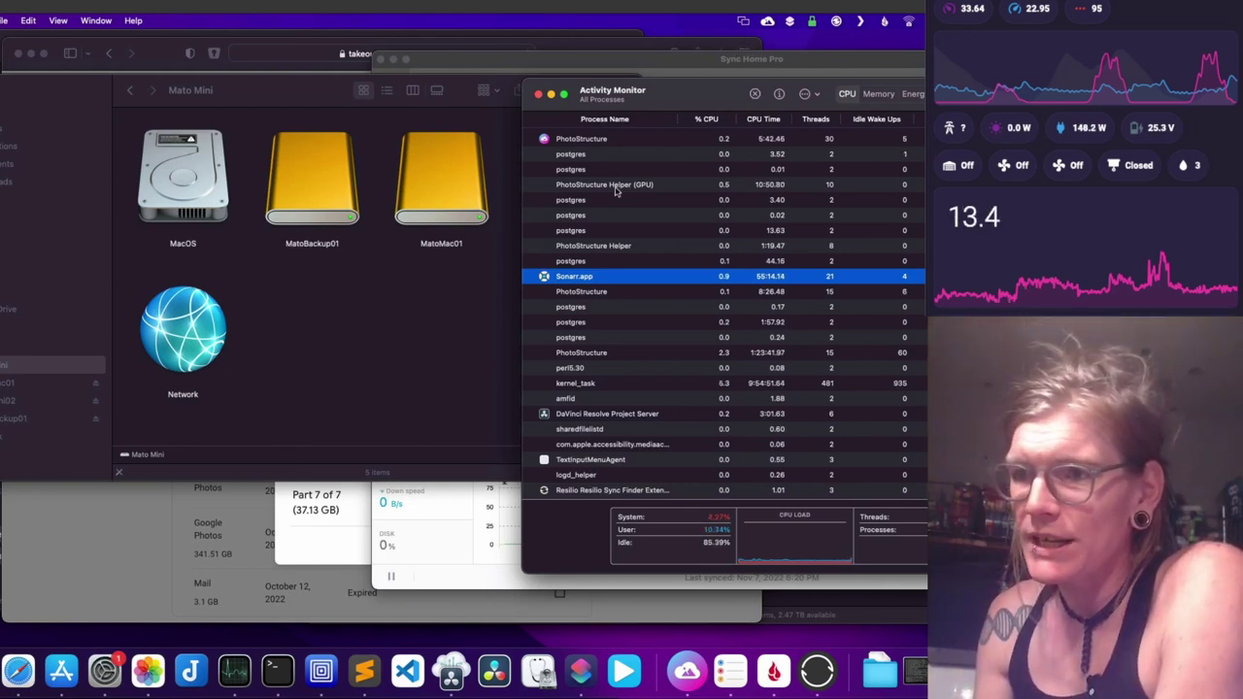
left_click_drag(683, 87, 682, 67)
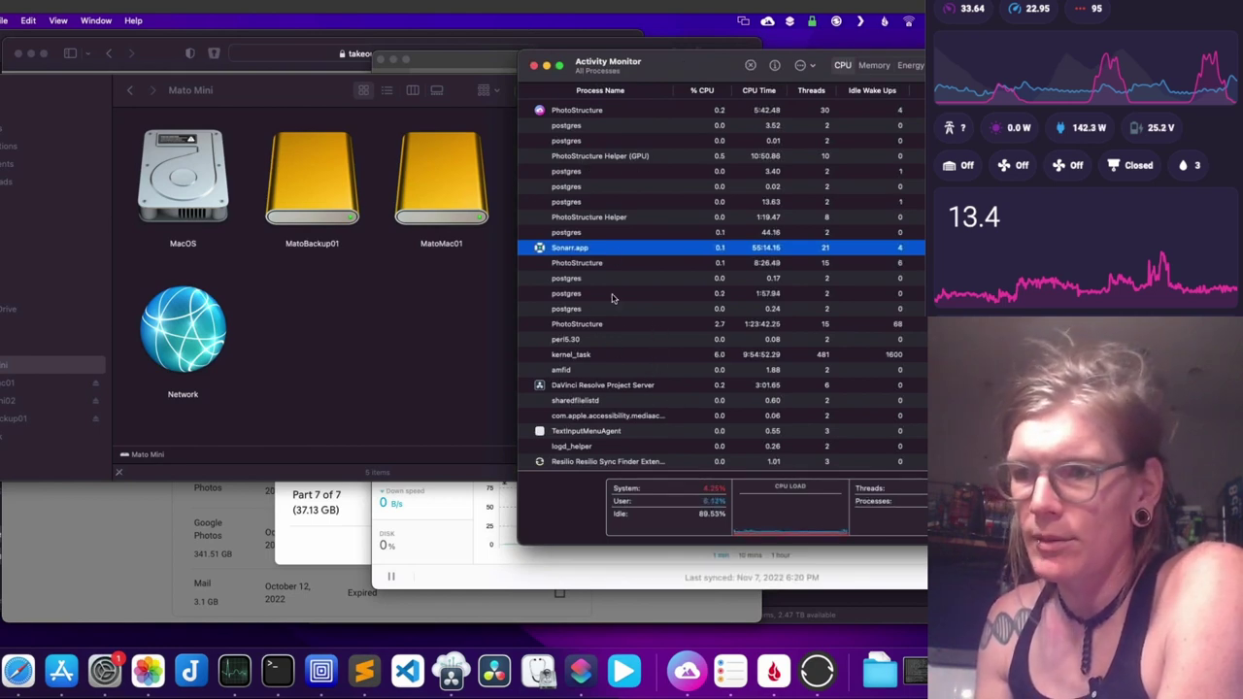
left_click(613, 388)
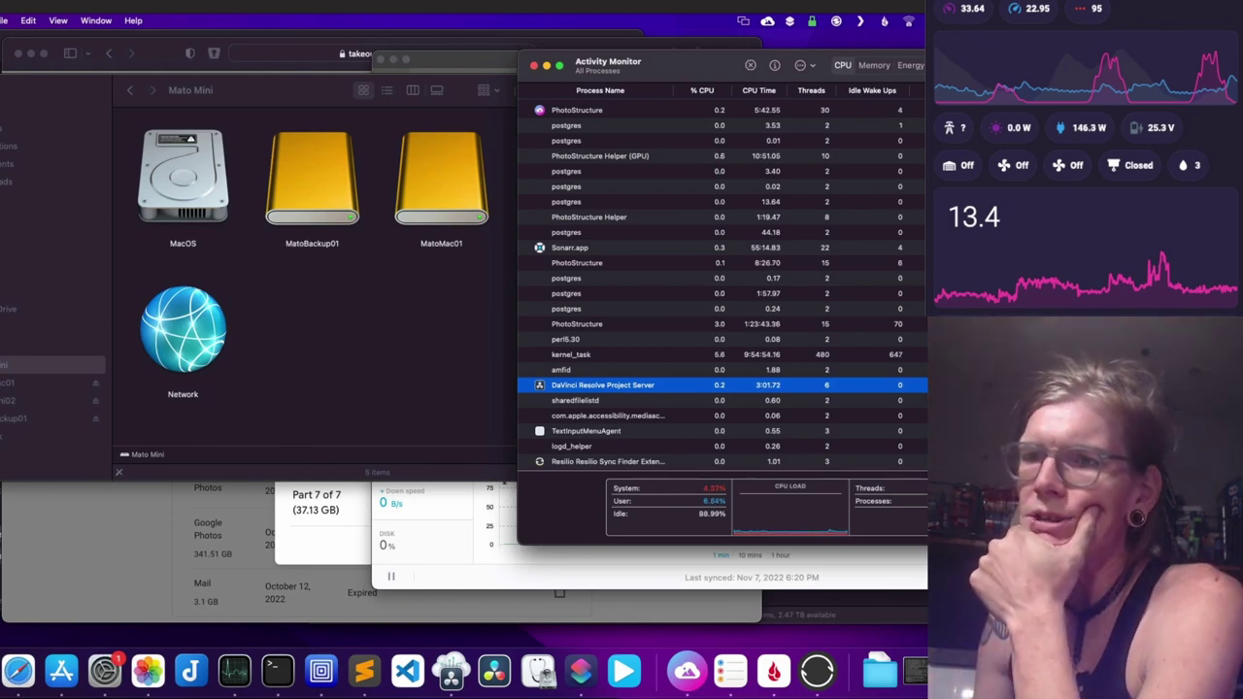
Step: Close the Activity Monitor, Sync Home Pro and Mato Mini Finder windows
left_click(534, 65)
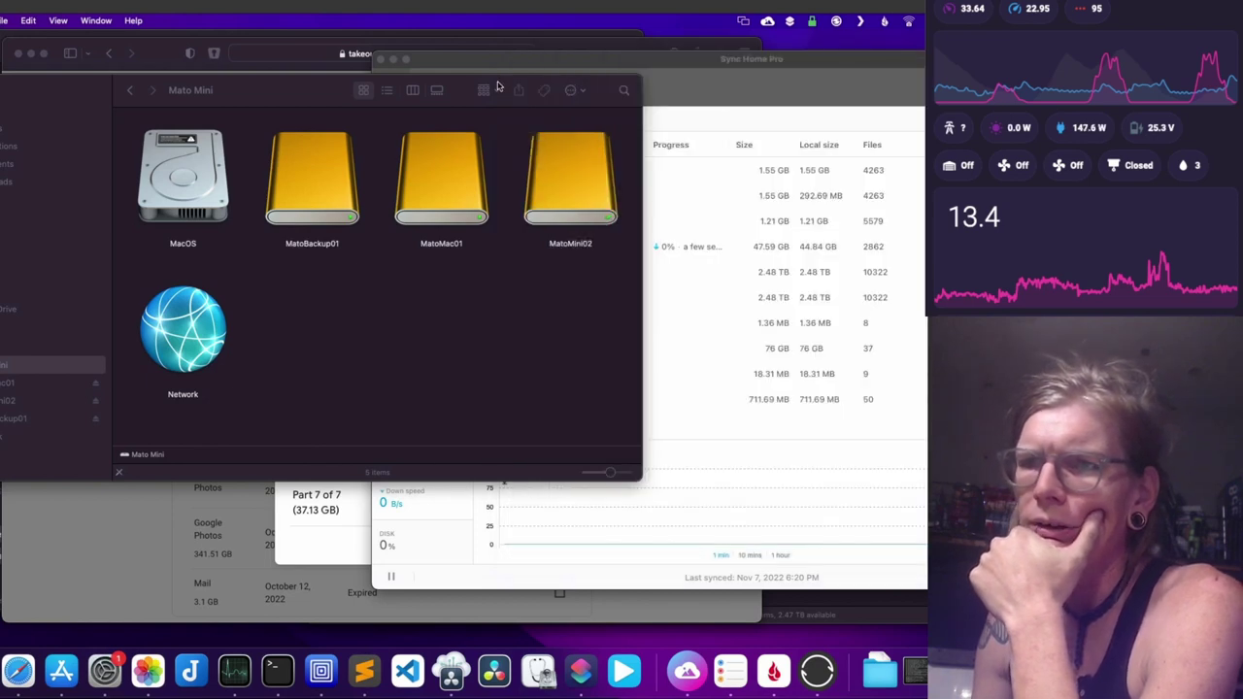
mouse_move(326, 93)
left_mouse_down()
mouse_move(357, 87)
mouse_move(335, 98)
left_mouse_up()
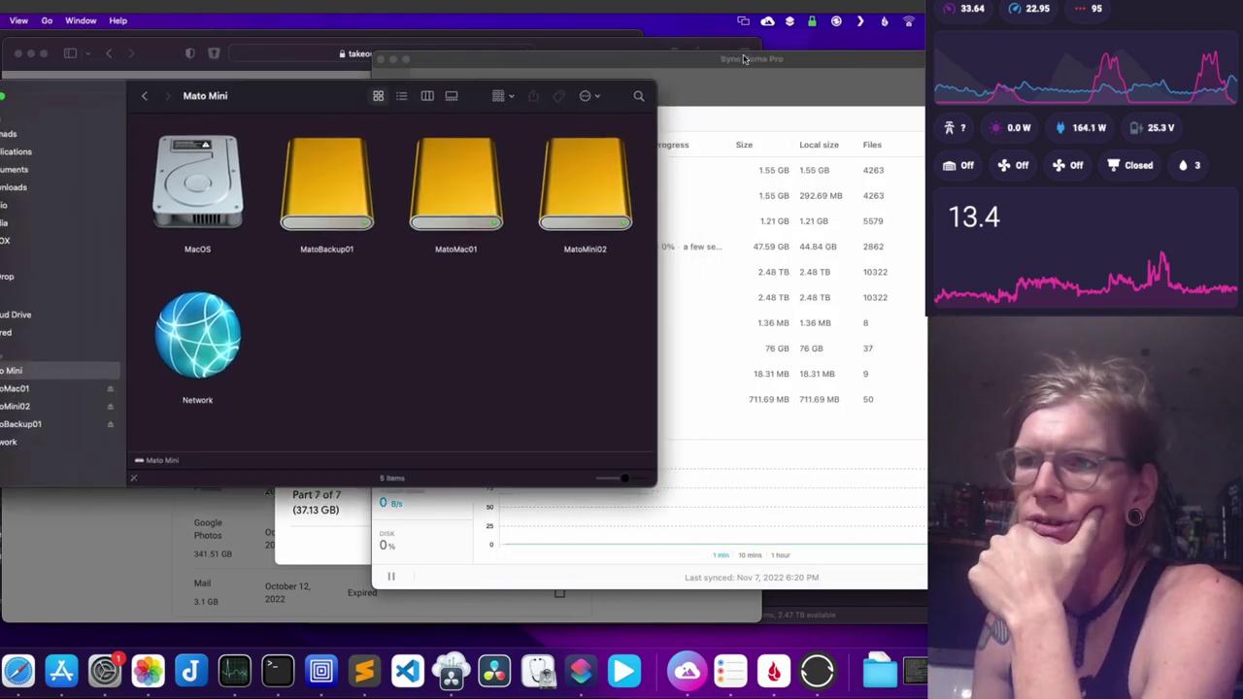
left_click(591, 61)
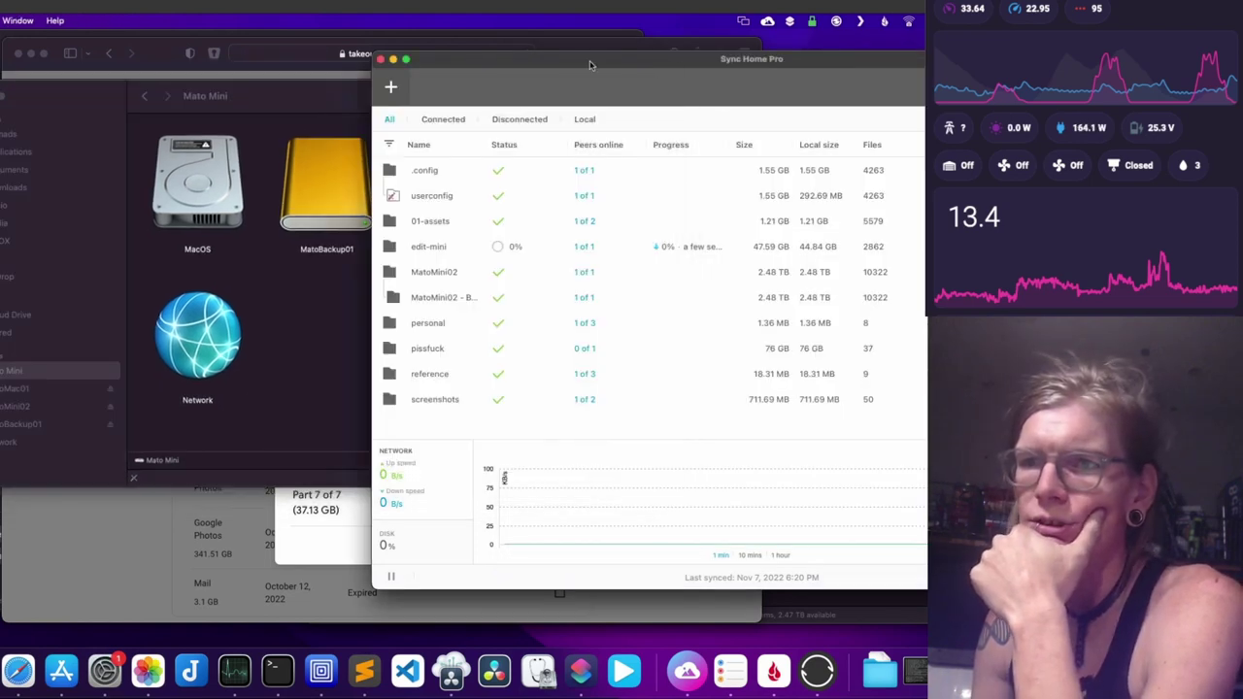
left_click(380, 59)
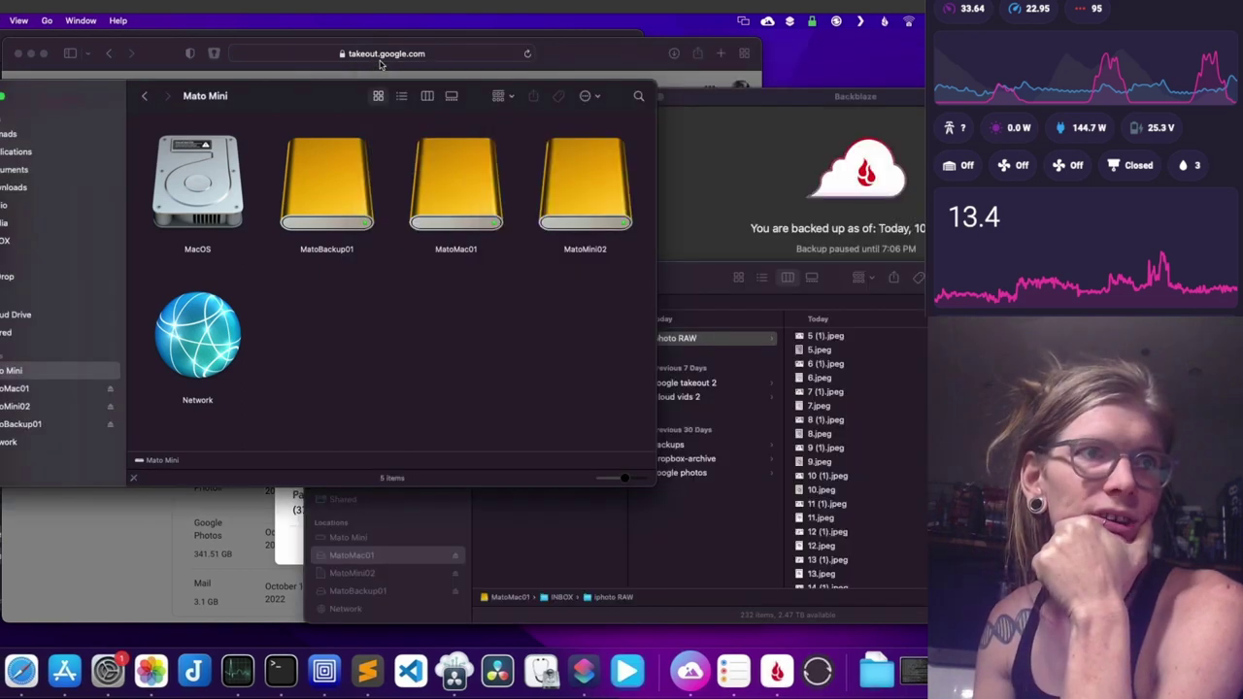
left_click_drag(299, 103, 596, 85)
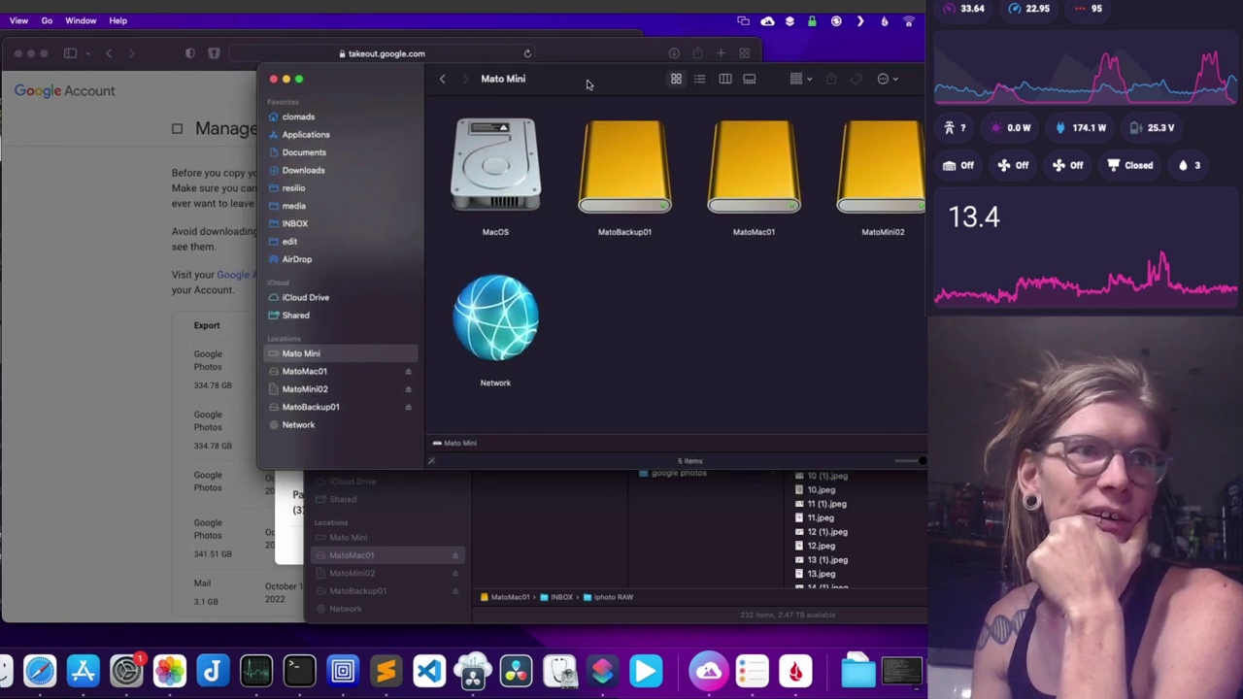
left_click(274, 79)
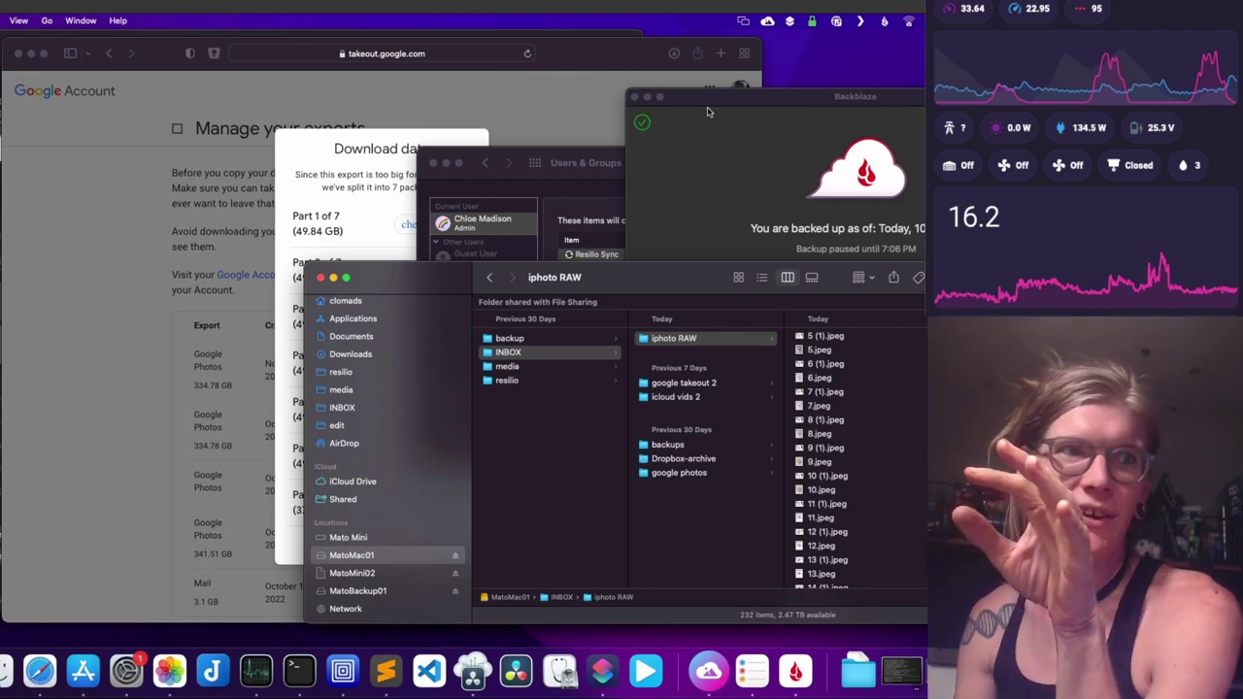
Step: Bring the Backblaze window forward and shift it higher, then switch to the Google Takeout exports page in Safari
left_click_drag(720, 105, 702, 80)
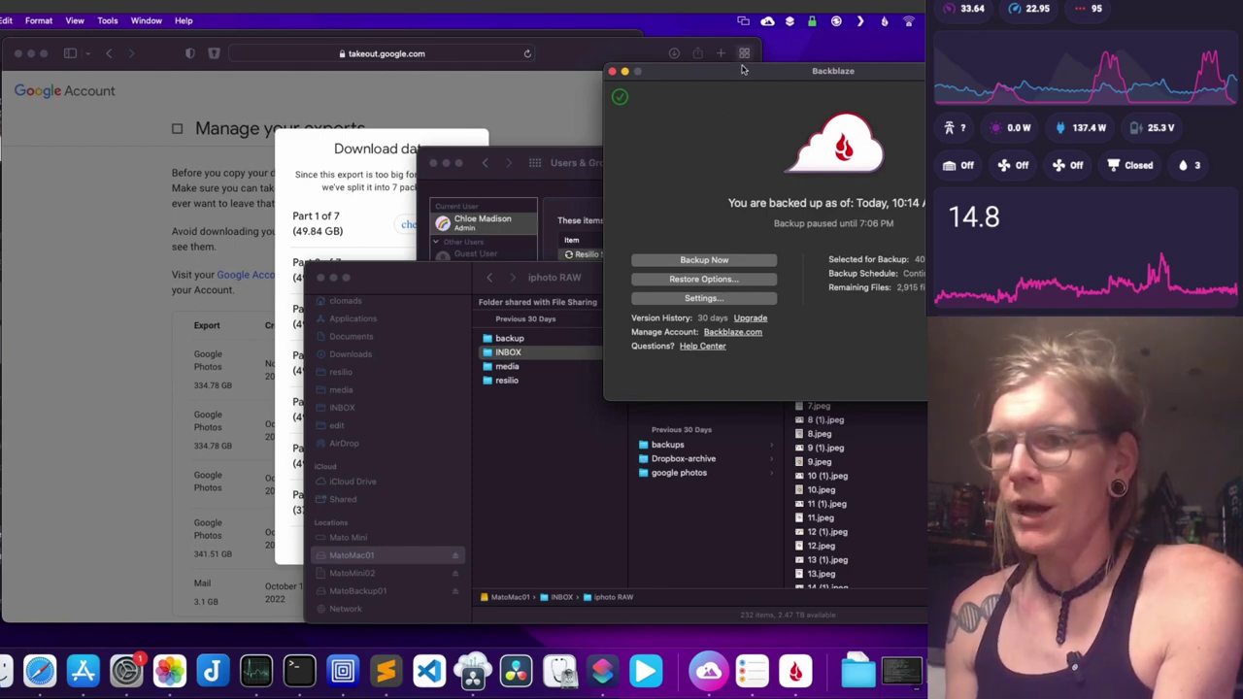
left_click_drag(745, 73, 749, 58)
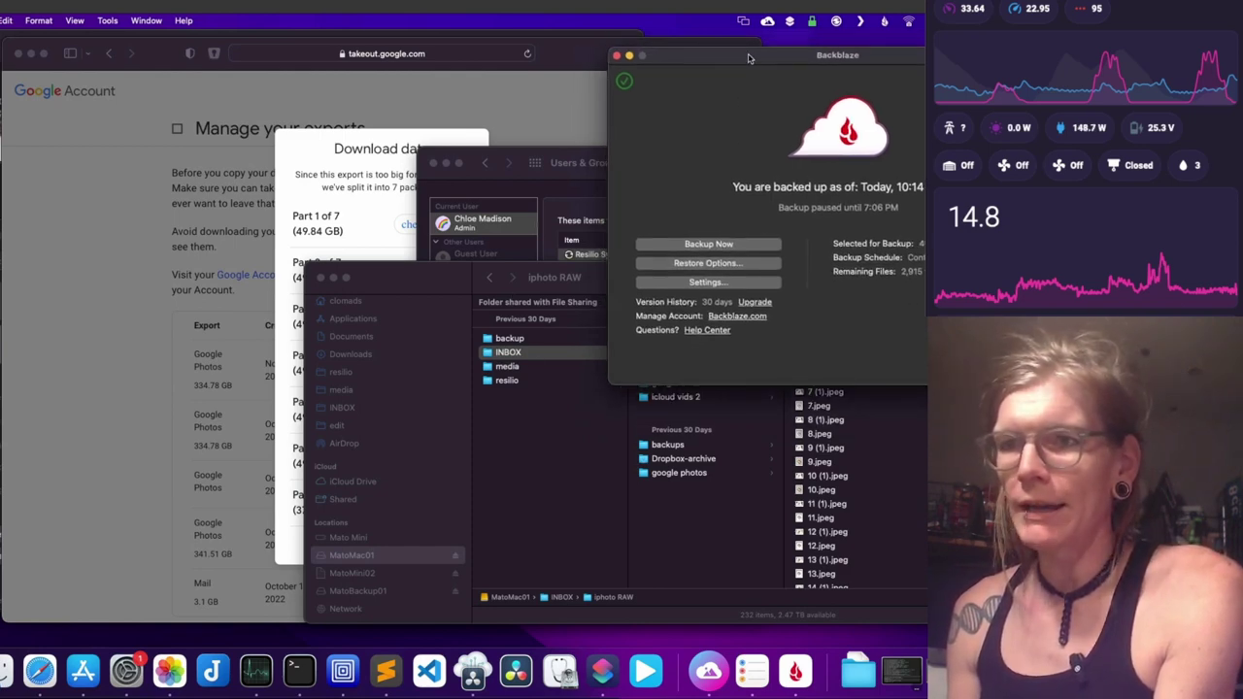
left_click(569, 54)
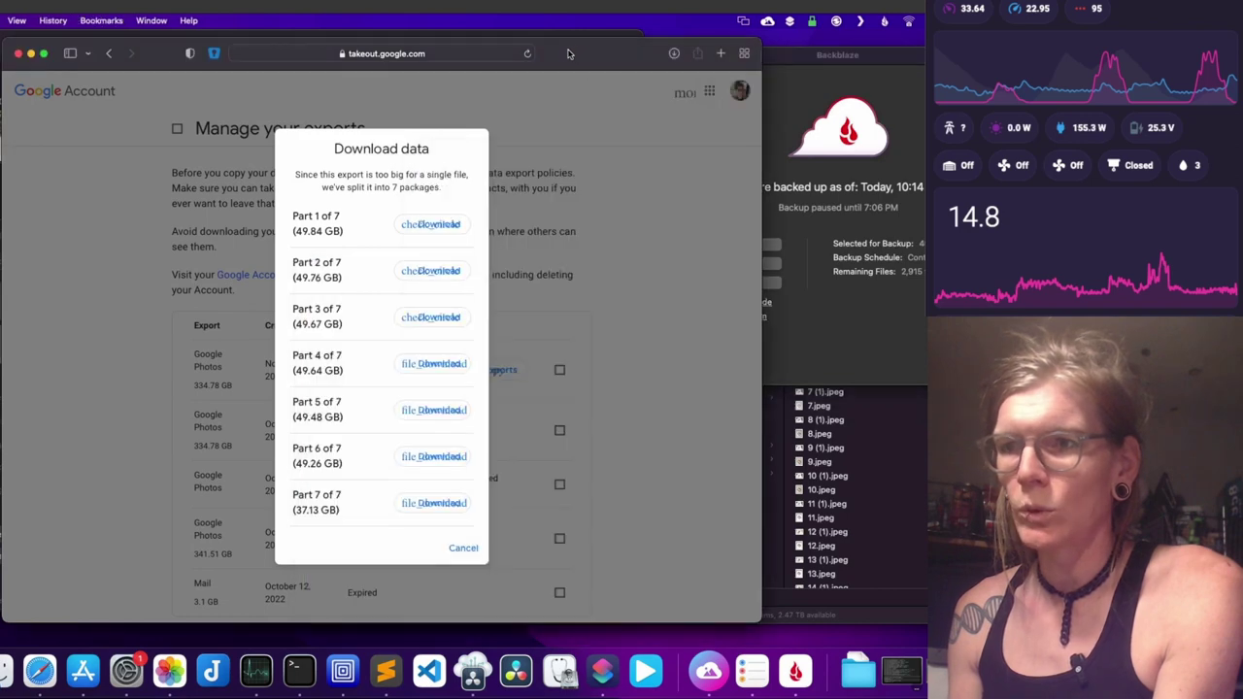
Step: Switch to Shortcuts, review the actions of the Start Matobuntu shortcut and close its editor
key("super+t")
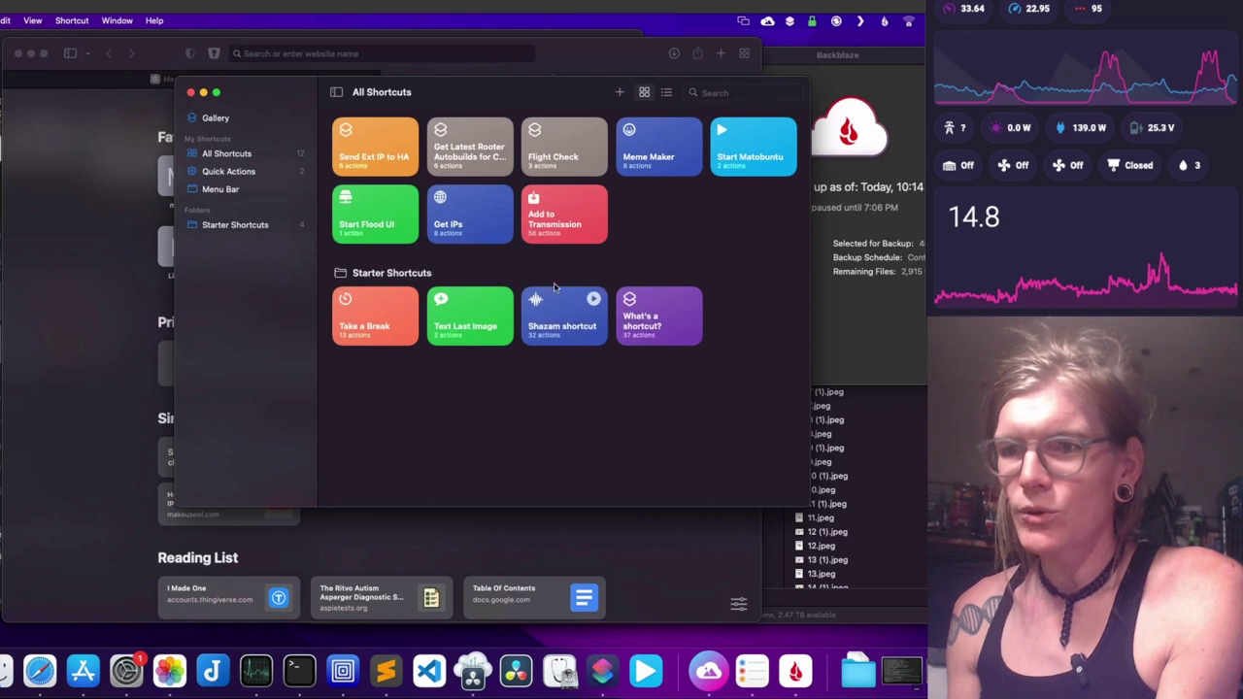
double_click(757, 163)
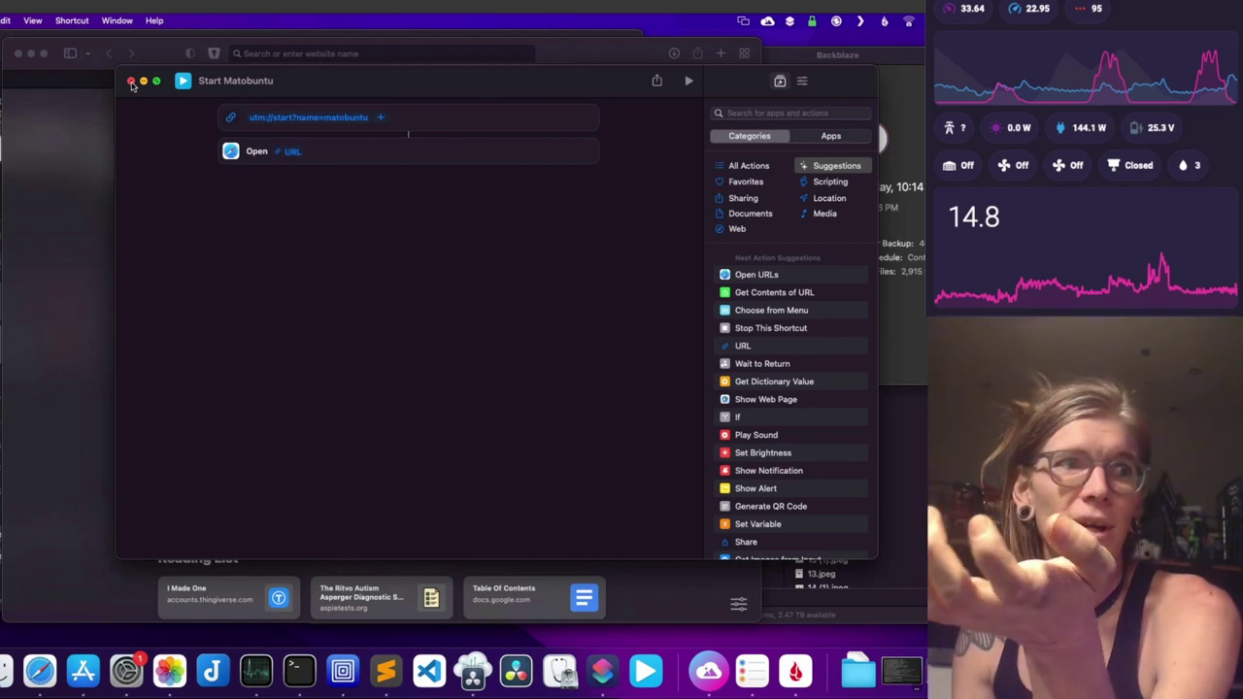
left_click(132, 85)
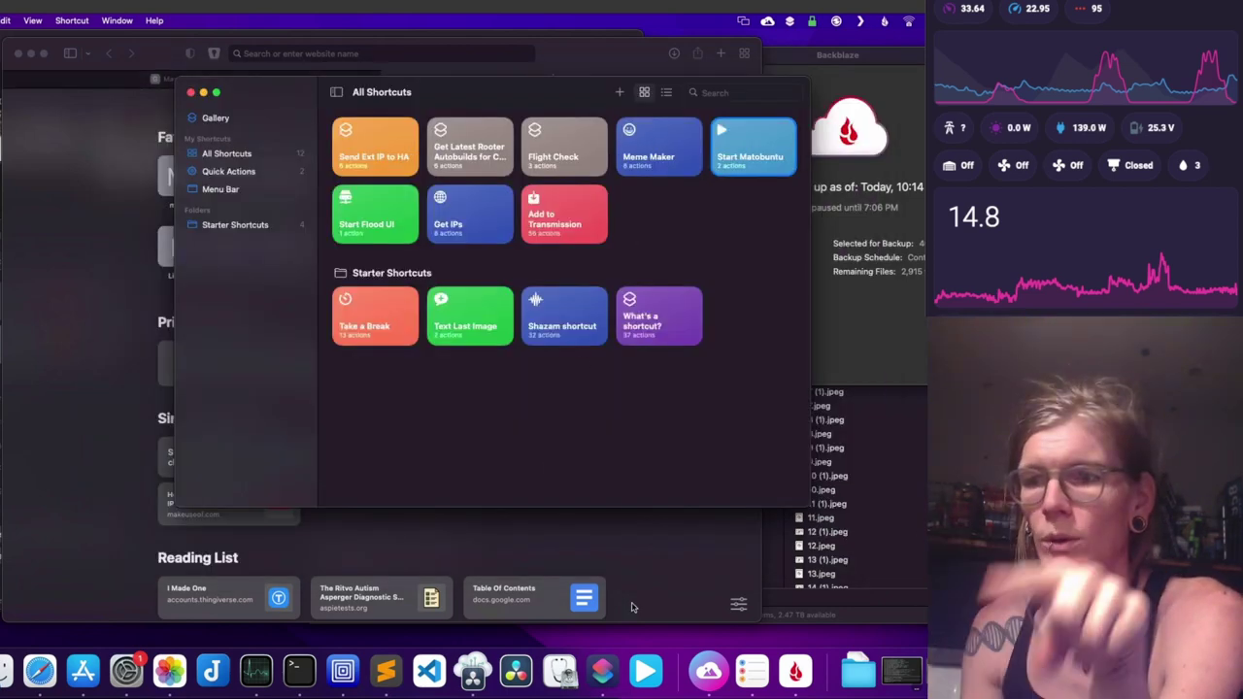
Step: Reveal the Start Matobuntu app in Finder, and review the Users & Groups login items before shifting that window aside
right_click(651, 672)
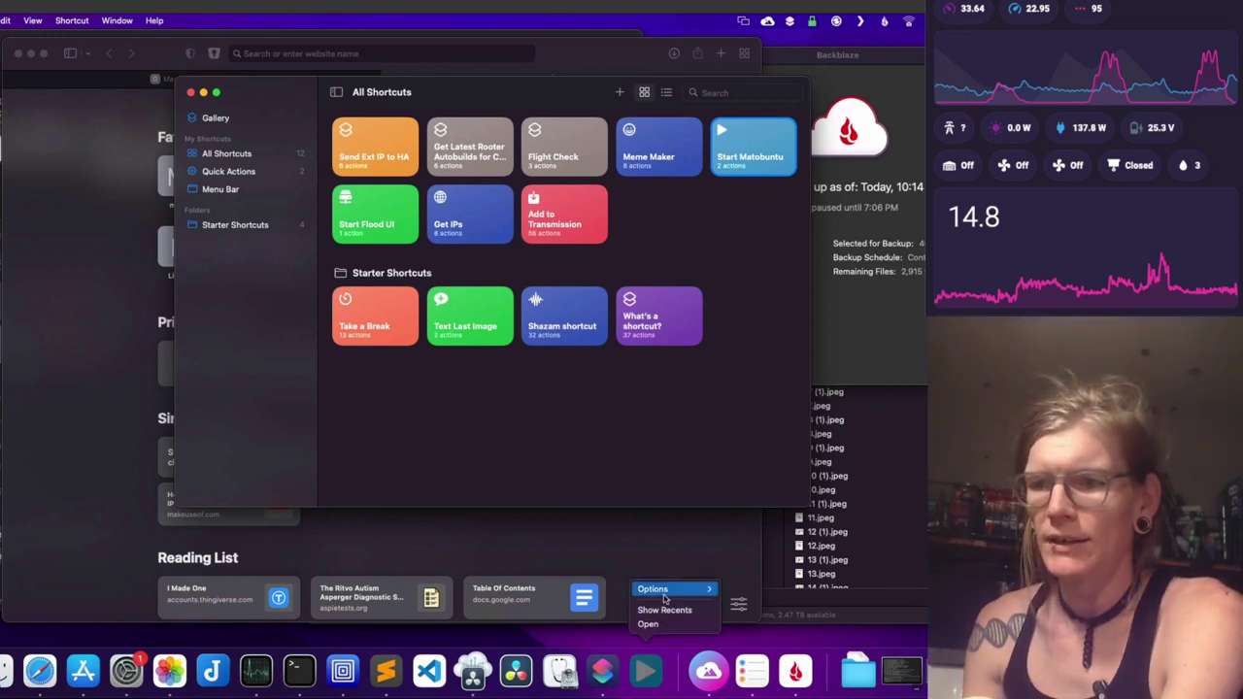
mouse_move(669, 590)
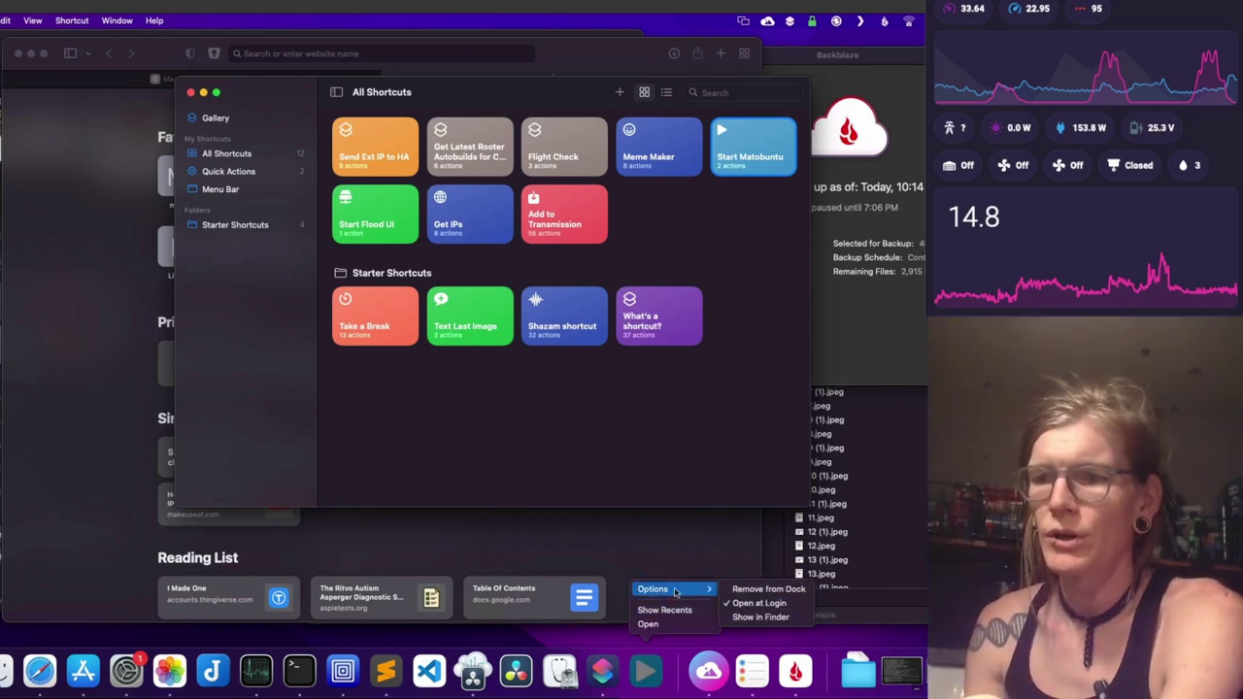
left_click(746, 619)
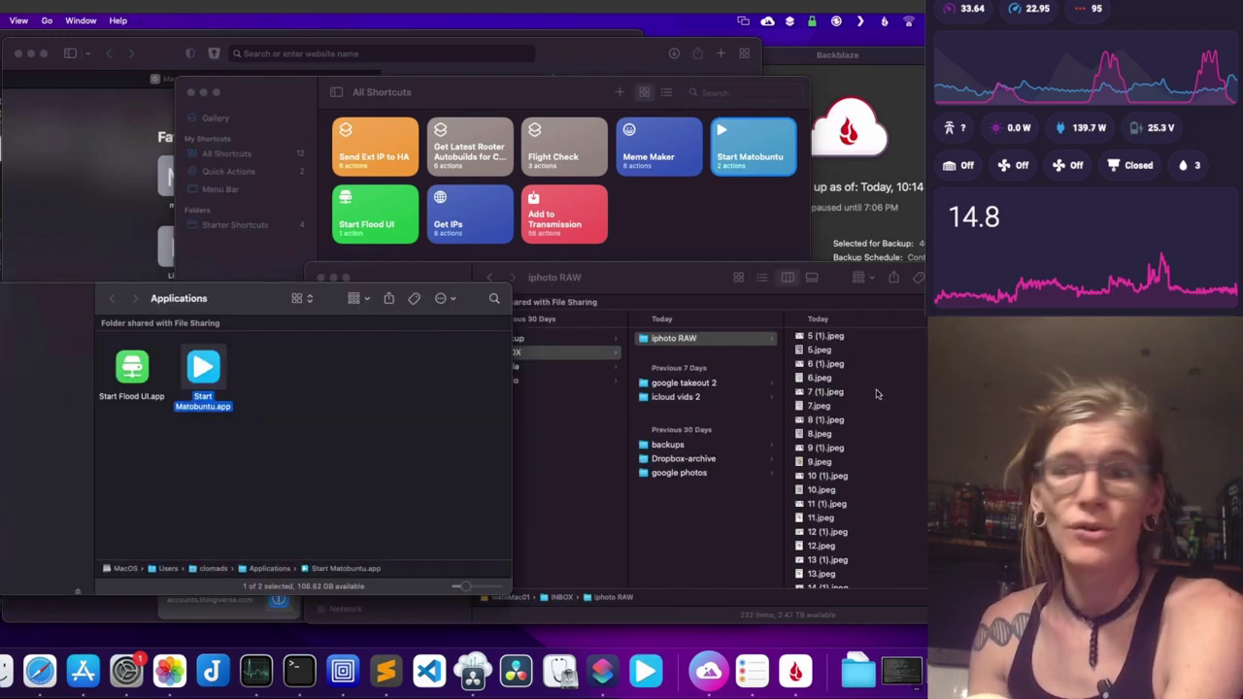
scroll(670, 340, "down", 3)
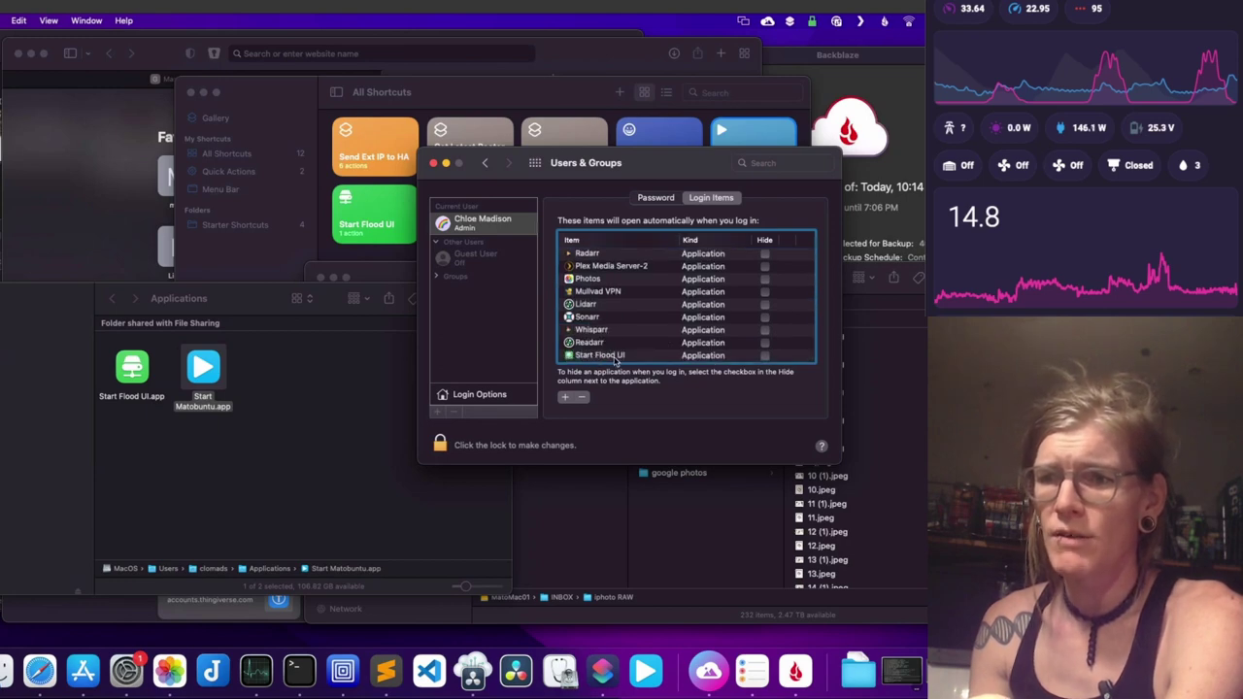
left_click_drag(641, 164, 814, 186)
Step: Open the Start Flood UI shortcut and highlight its shell command flood --host "0.0.0.0"
left_click(405, 130)
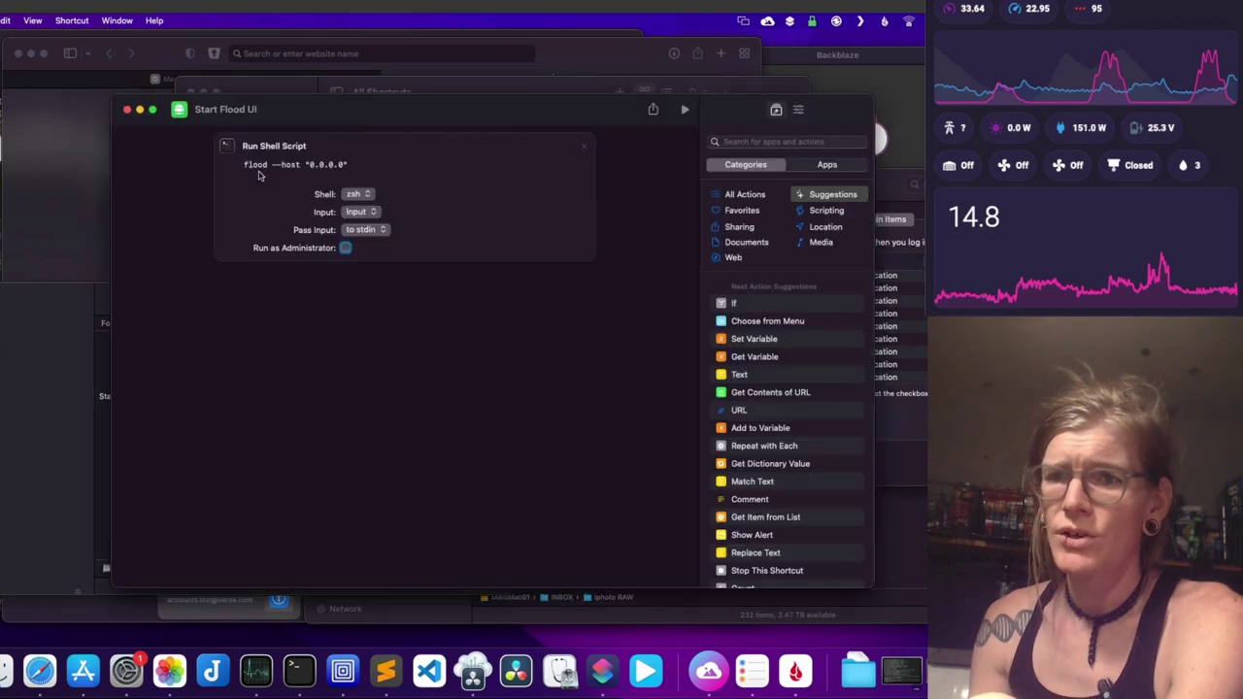
double_click(400, 196)
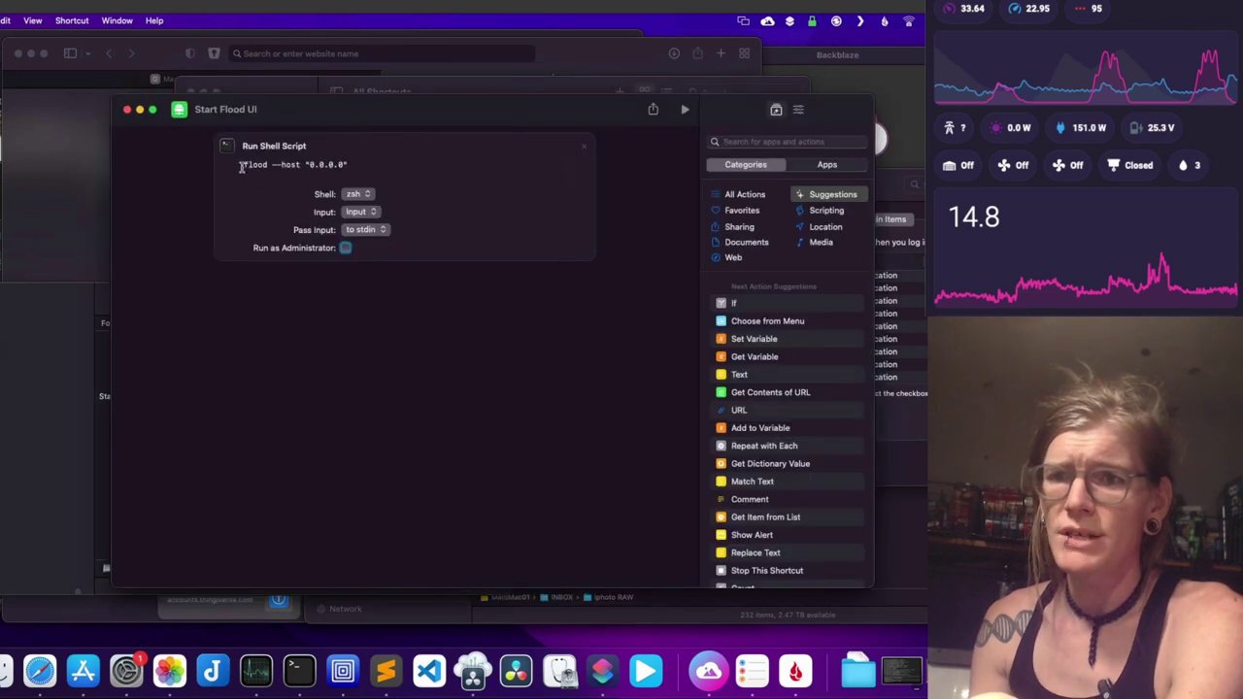
left_click_drag(242, 166, 386, 171)
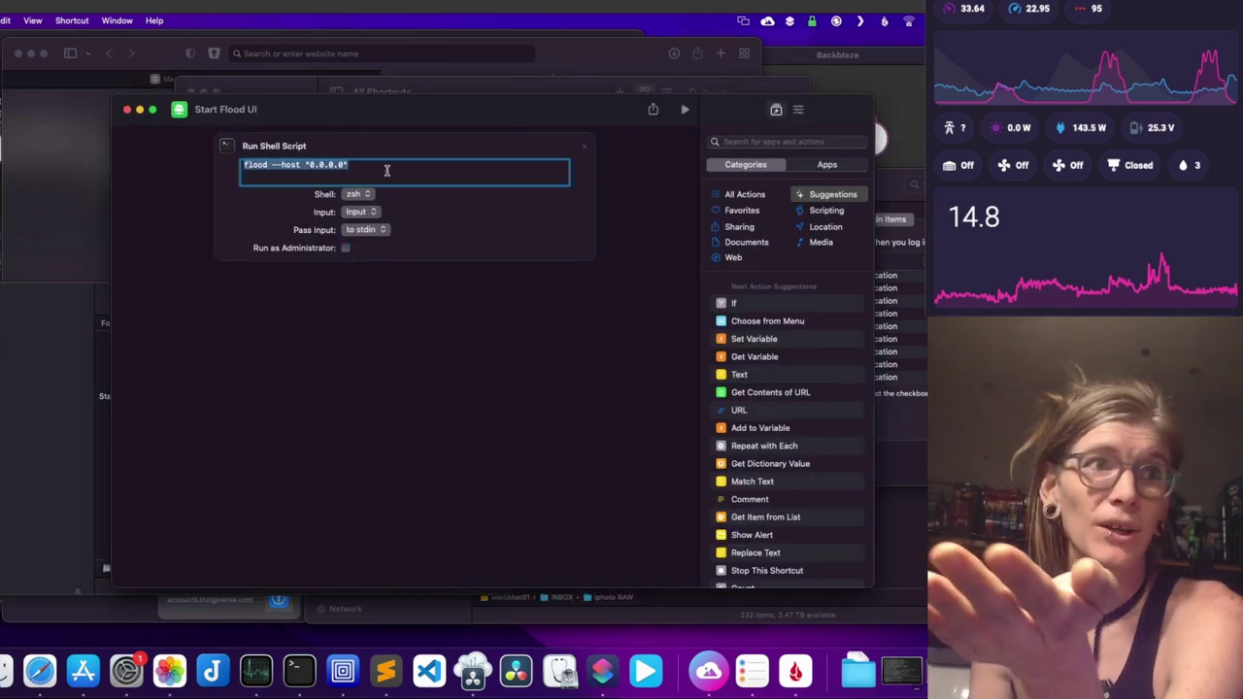
Step: Check which shortcut is currently running, and close the Start Flood UI editor
left_click(789, 21)
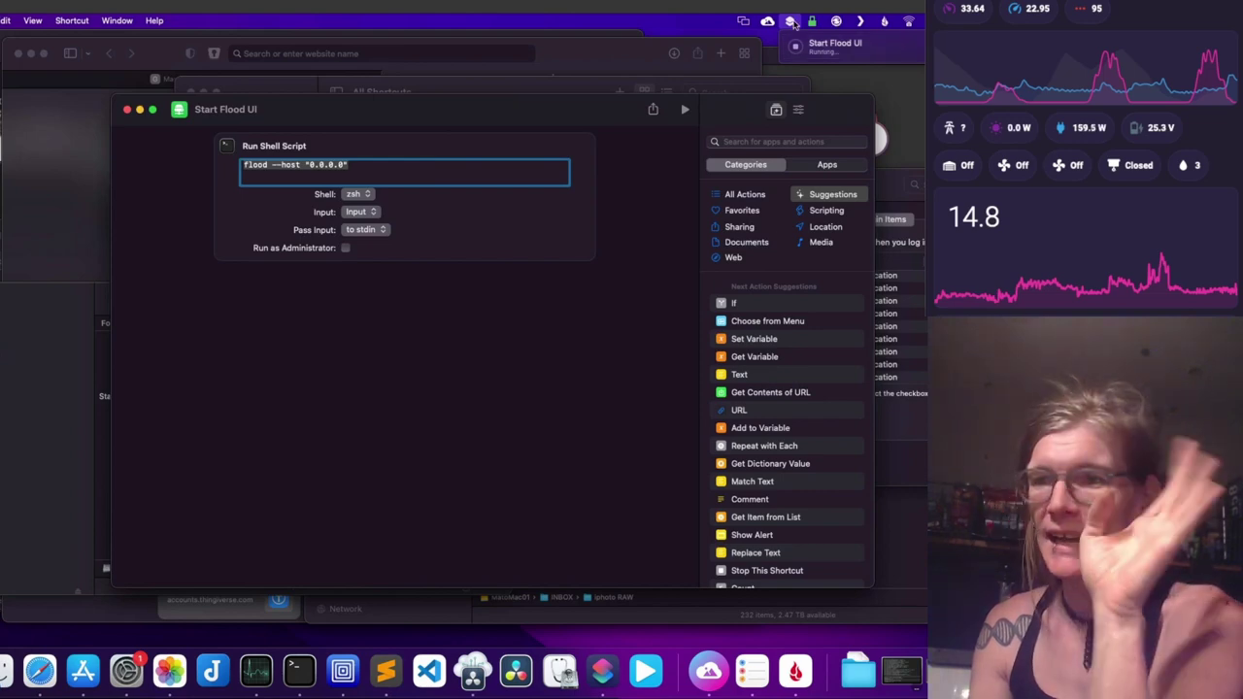
left_click(624, 43)
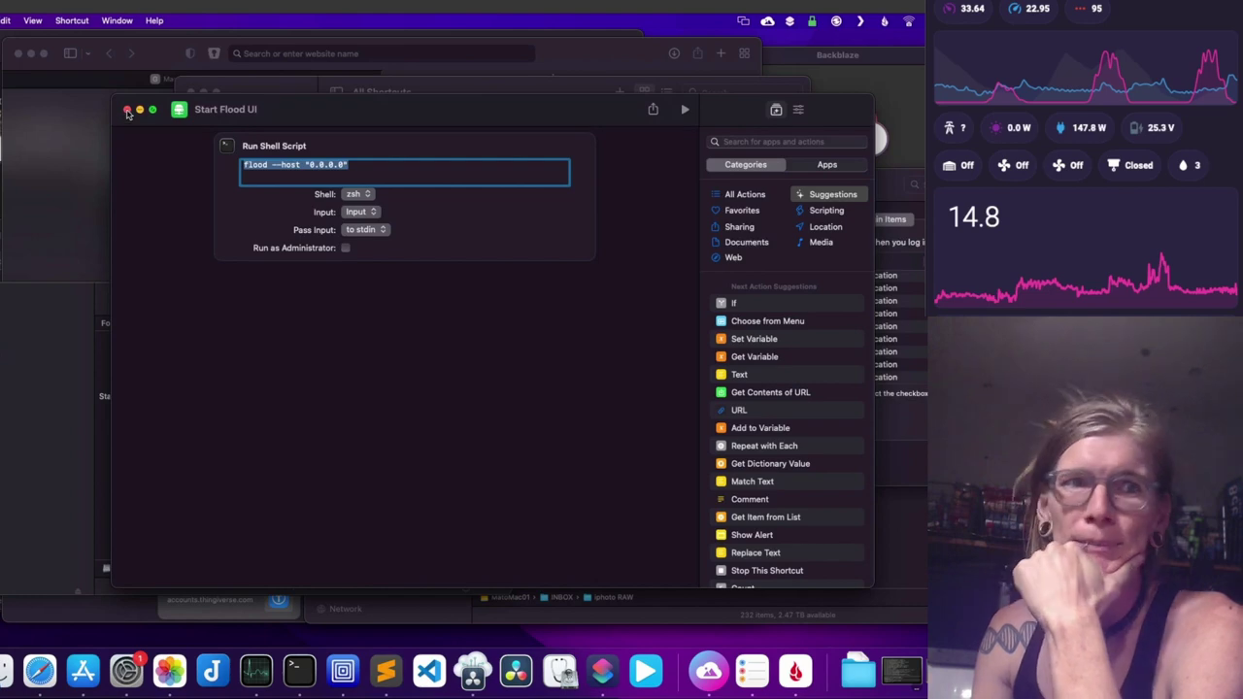
left_click(178, 200)
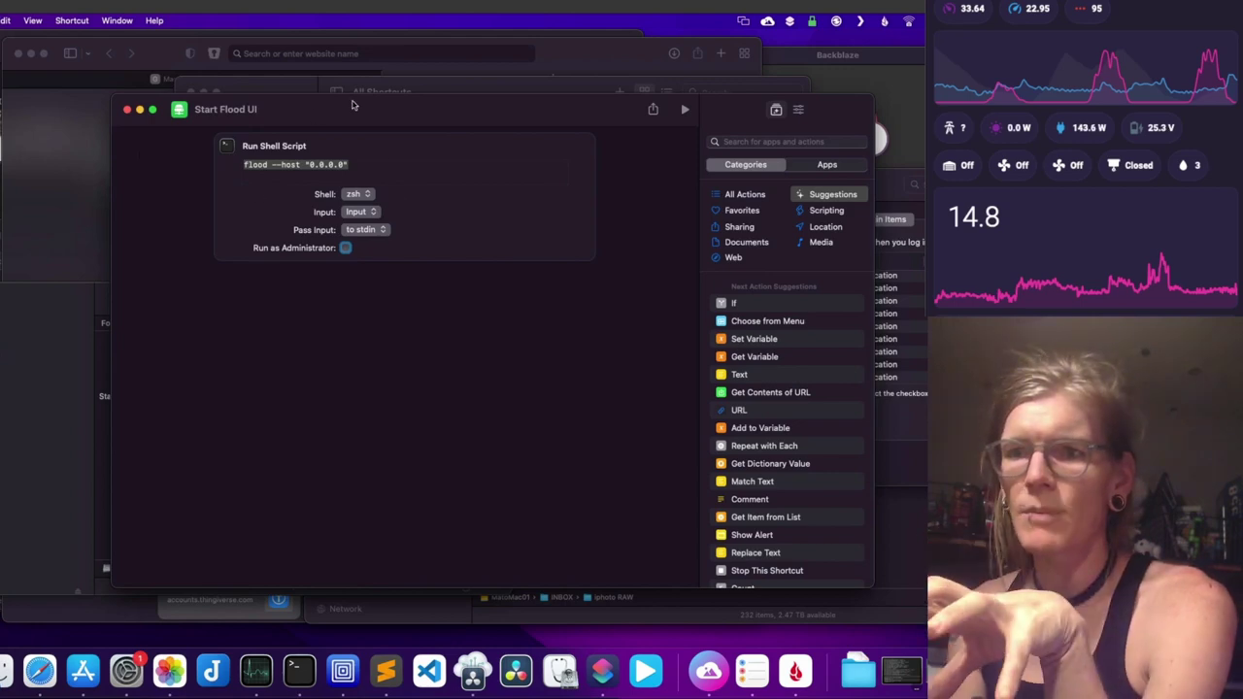
left_click_drag(355, 106, 342, 55)
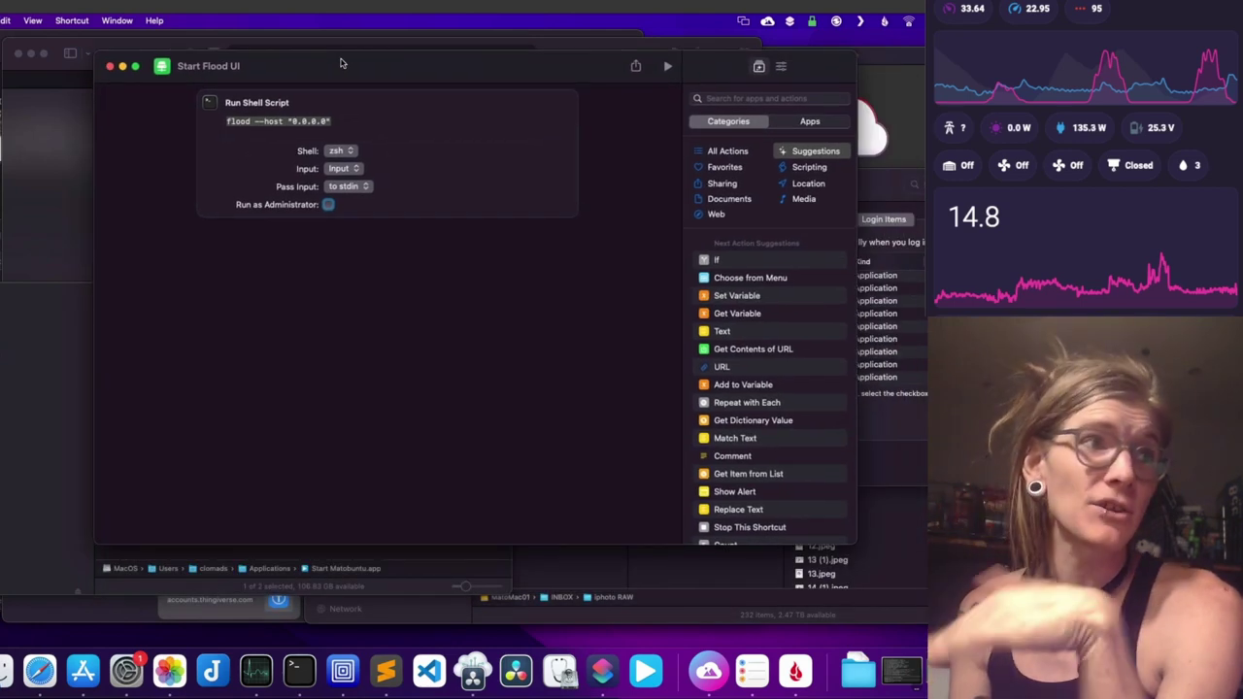
left_click(110, 67)
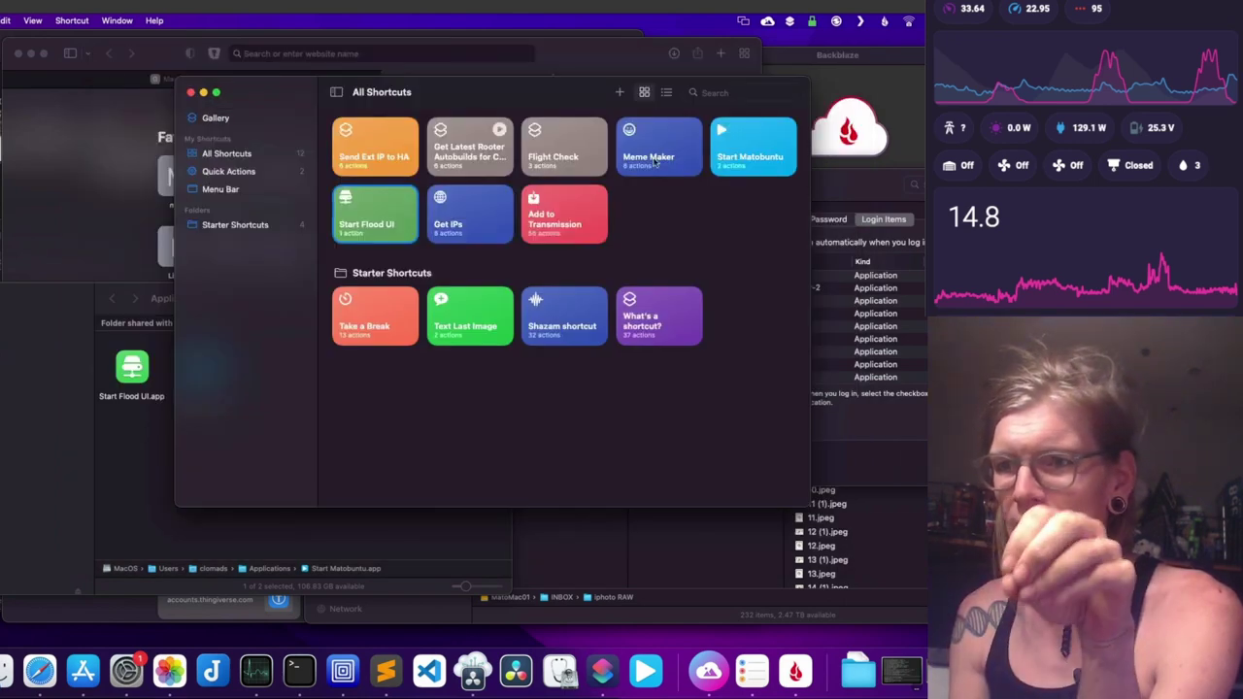
Step: Open the Get Latest Rooter Autobuilds for CM4 & Pi4 shortcut and review its actions
mouse_move(561, 221)
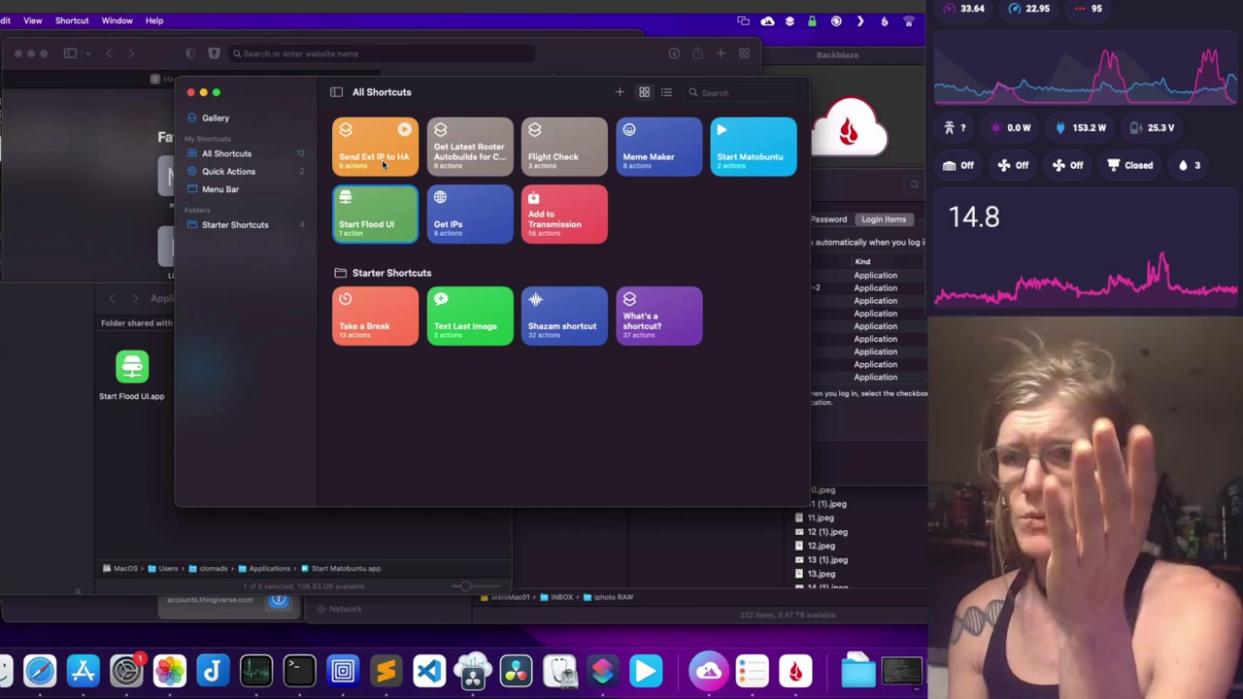
left_click(462, 165)
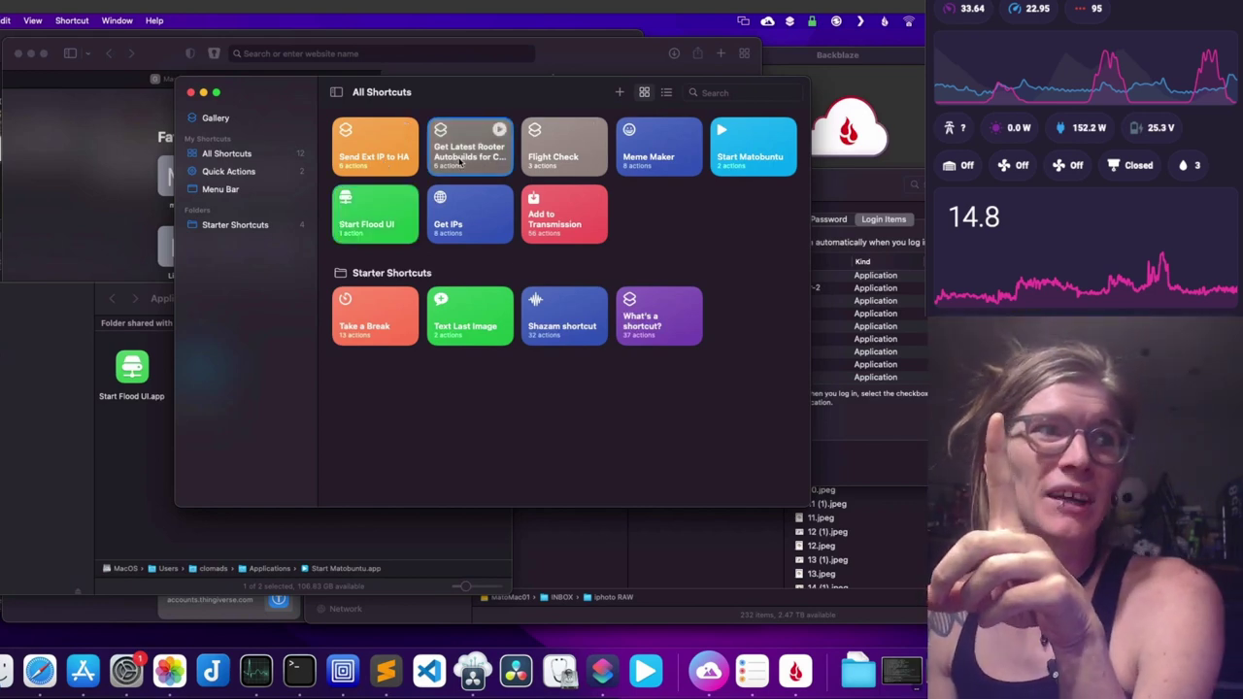
double_click(462, 166)
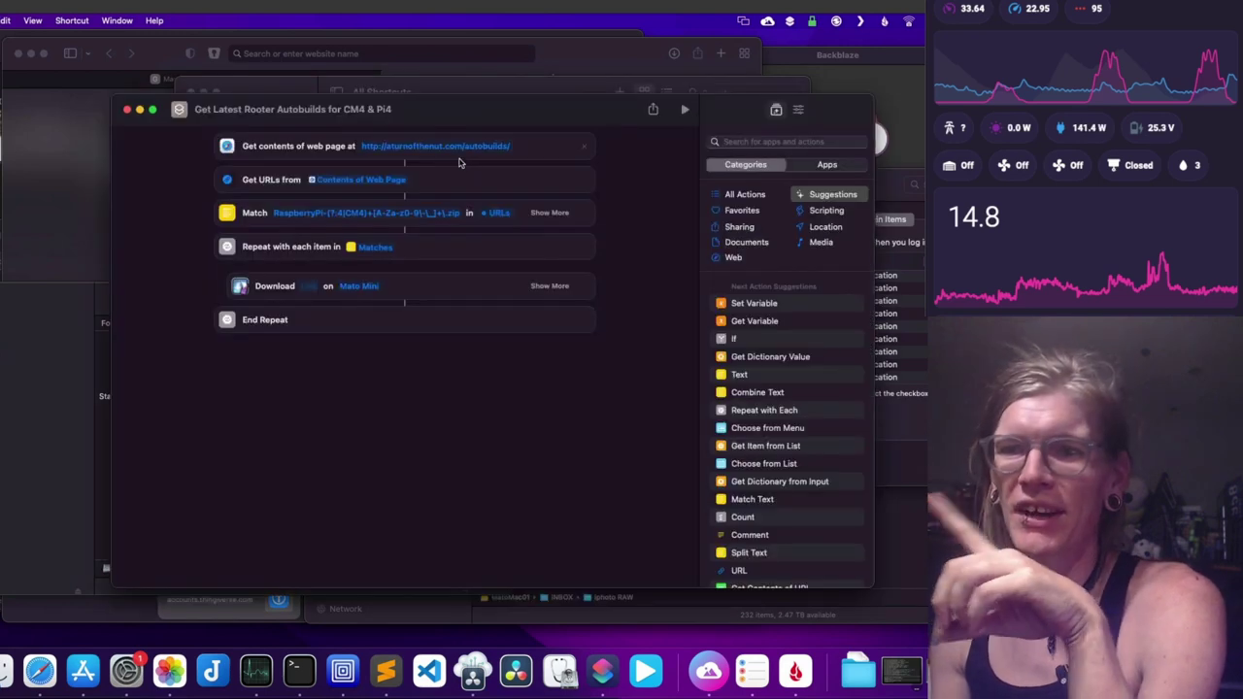
left_click_drag(468, 122, 457, 99)
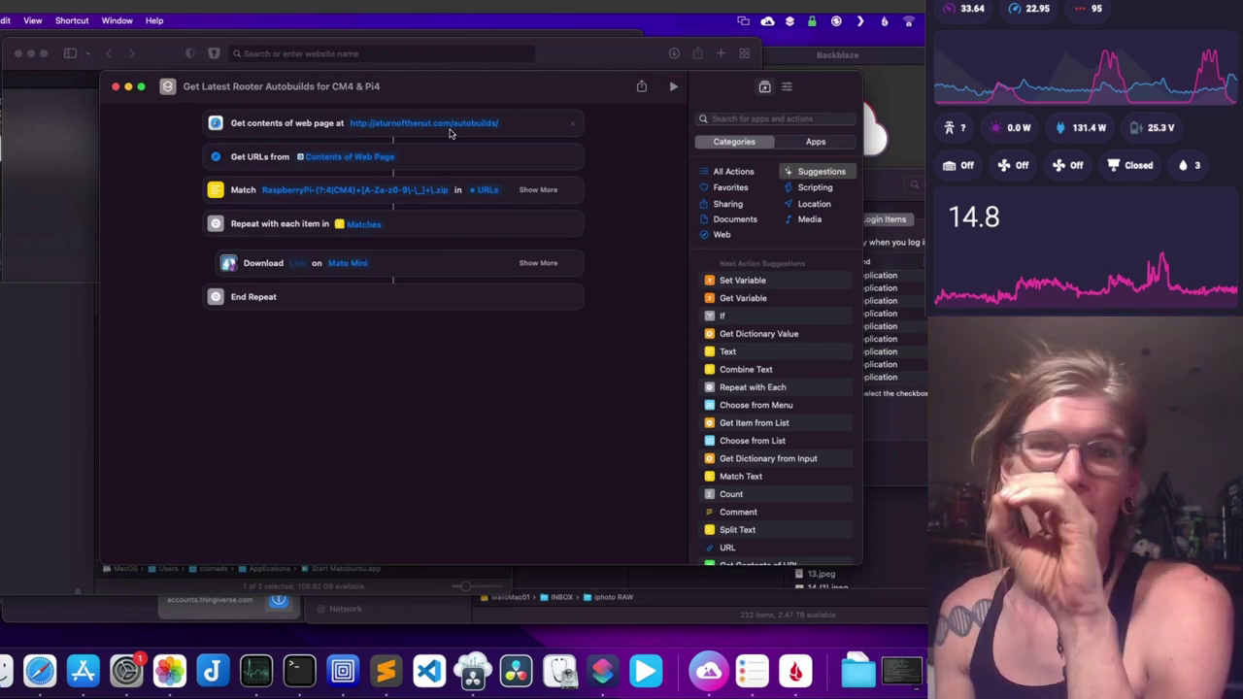
mouse_move(507, 97)
left_mouse_down()
mouse_move(495, 108)
mouse_move(507, 86)
left_mouse_up()
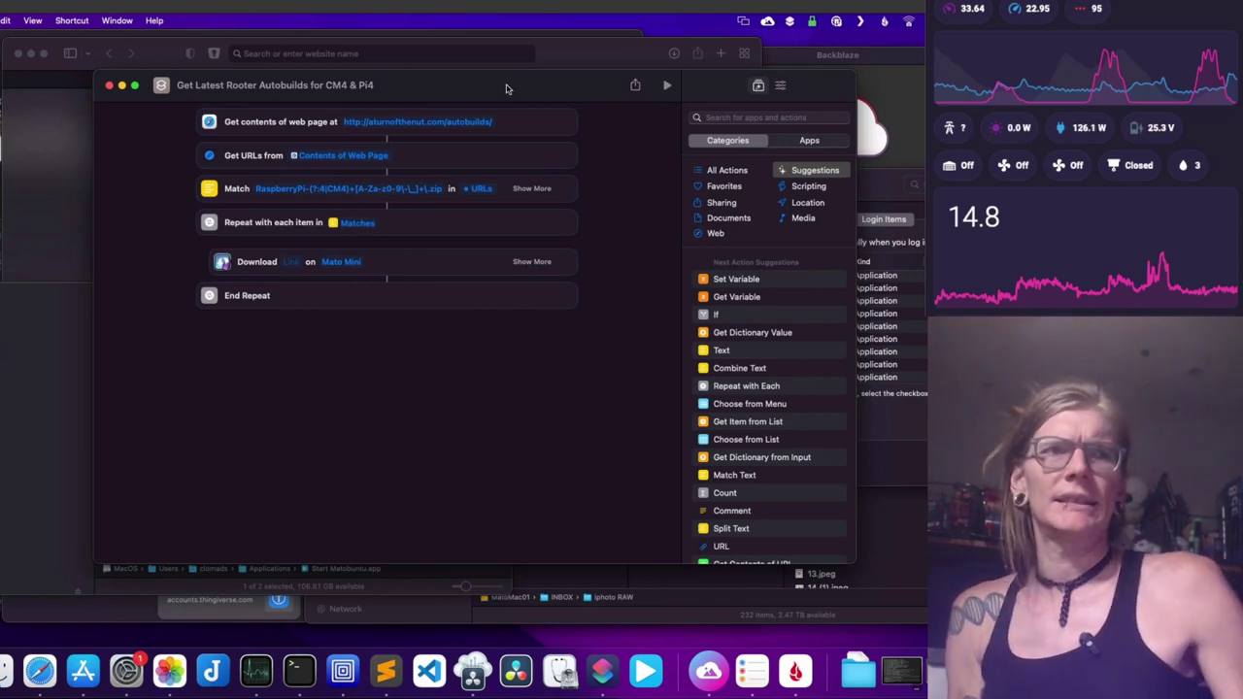
Step: Search for rooter goldenorb in Safari and go through the Firmware Downloads result to the ROOter Autobuilds page
left_click(561, 54)
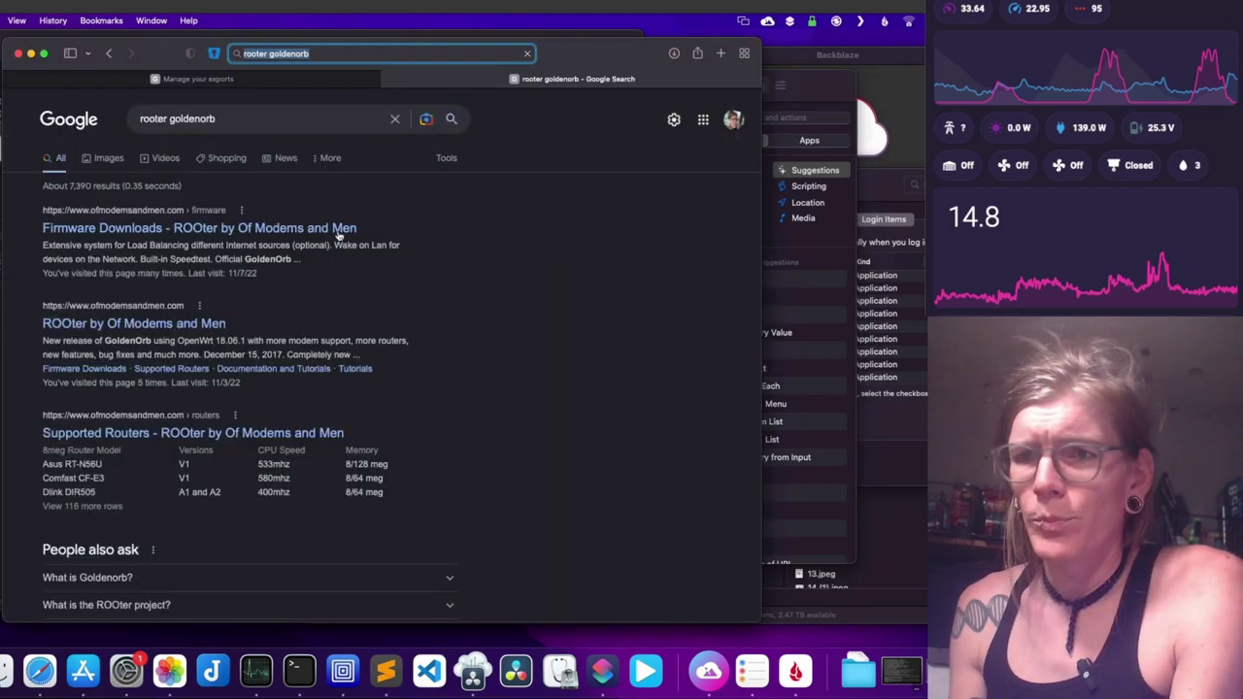
left_click(307, 228)
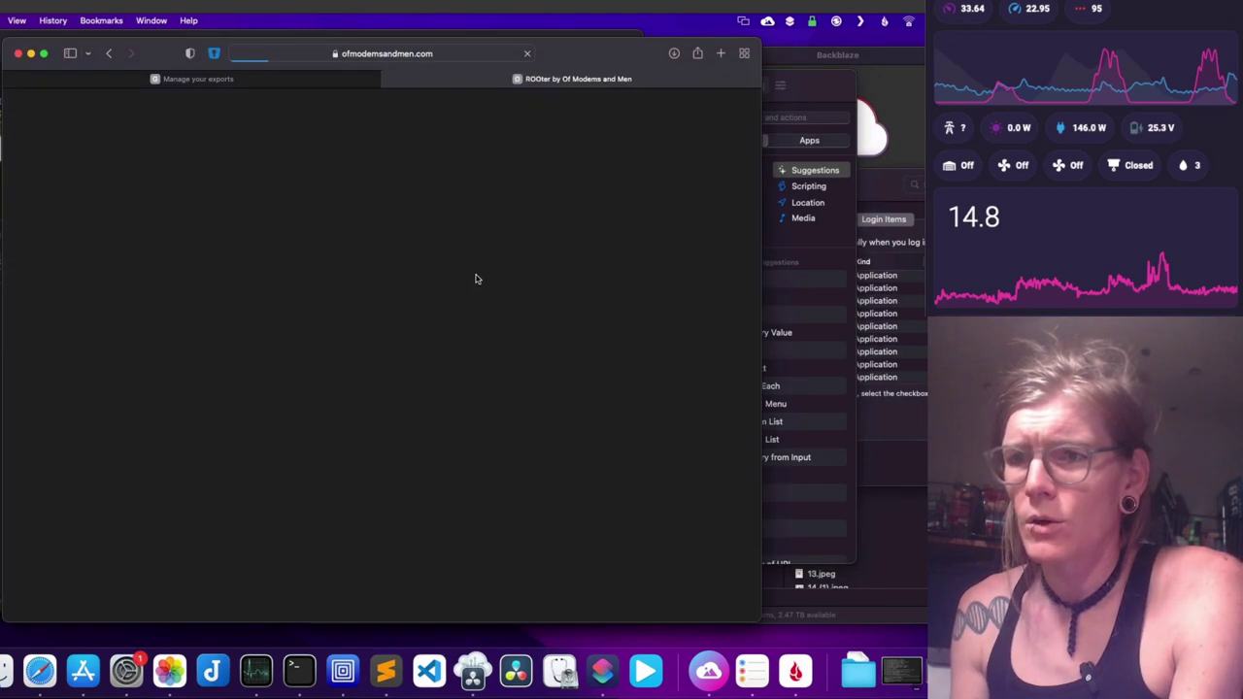
scroll(396, 415, "down", 10)
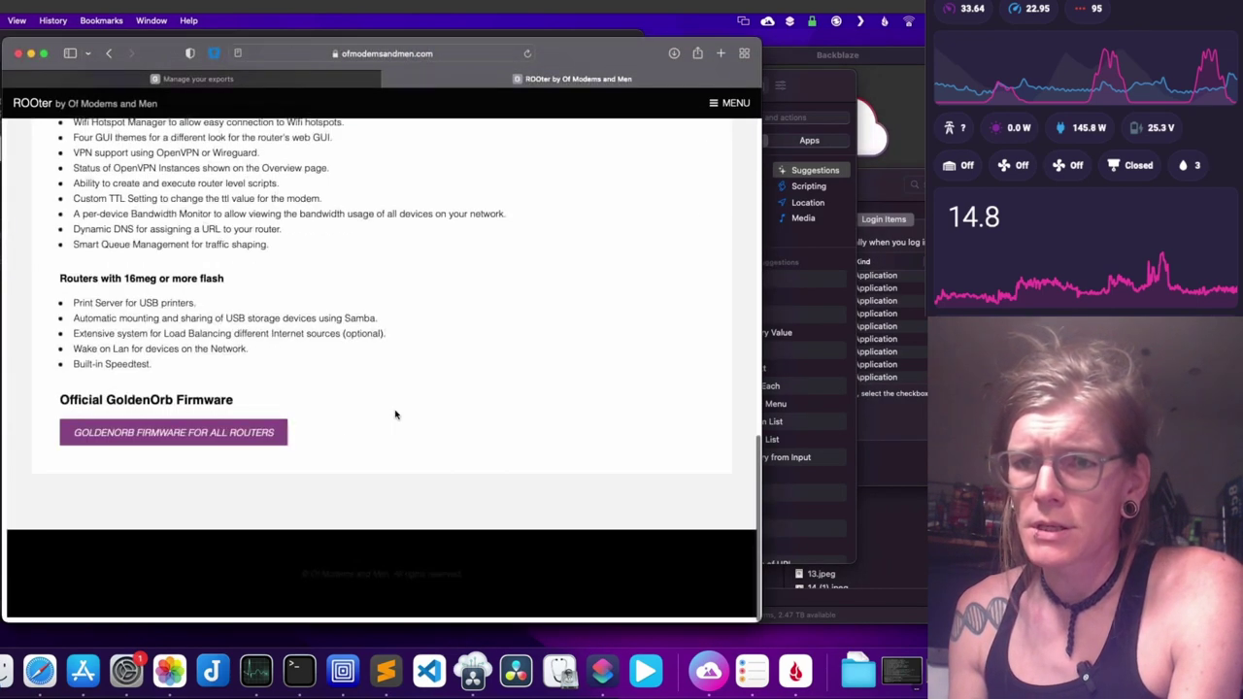
left_click(199, 430)
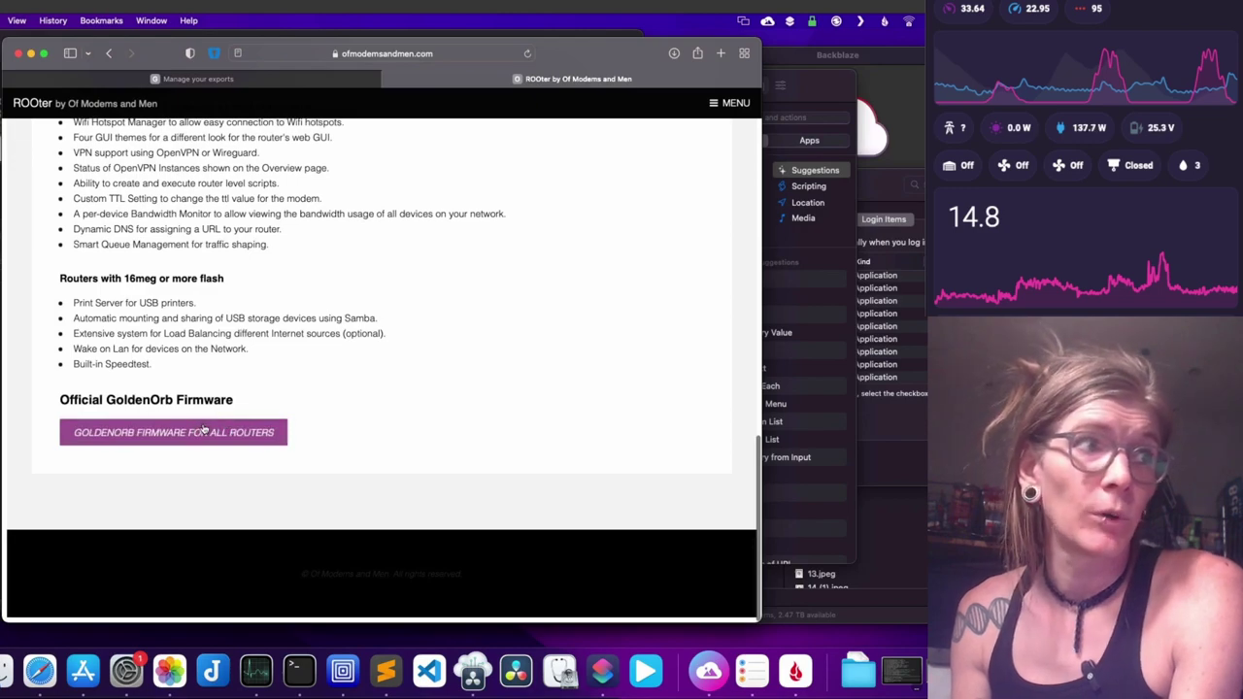
scroll(204, 431, "up", 10)
left_click(203, 302)
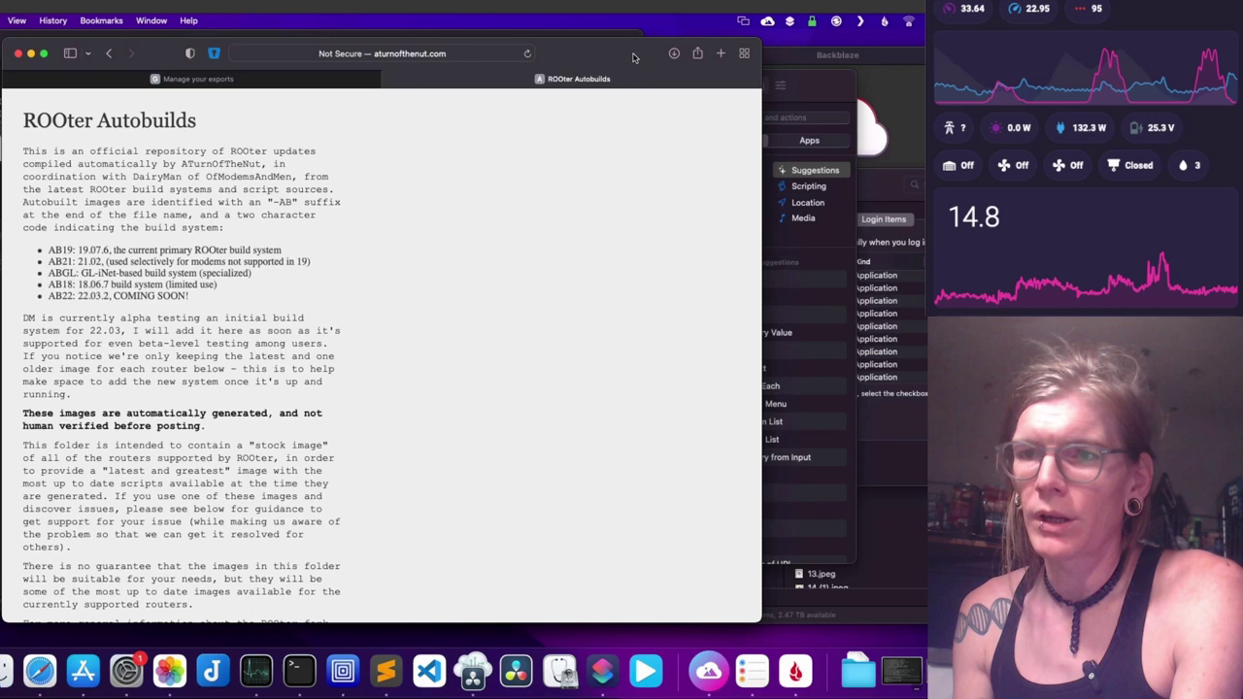
Step: Read the introduction of the ROOter Autobuilds page and look over the first router image files listed
left_click_drag(634, 58, 576, 55)
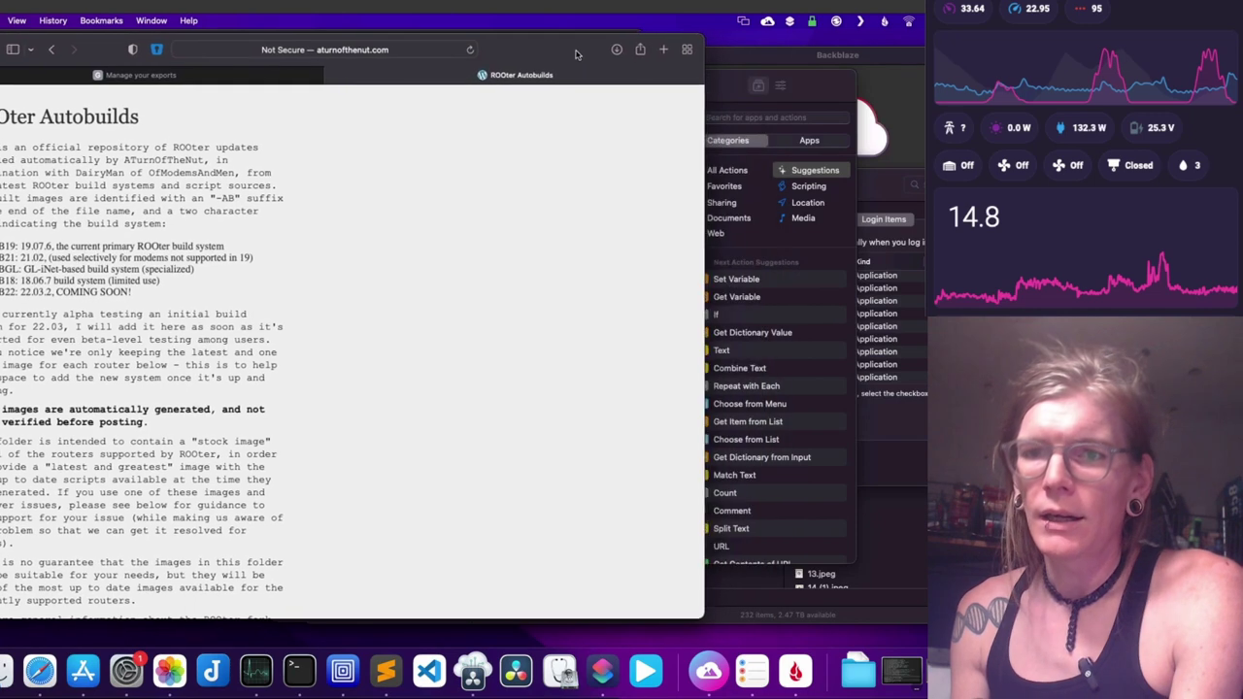
scroll(438, 279, "down", 10)
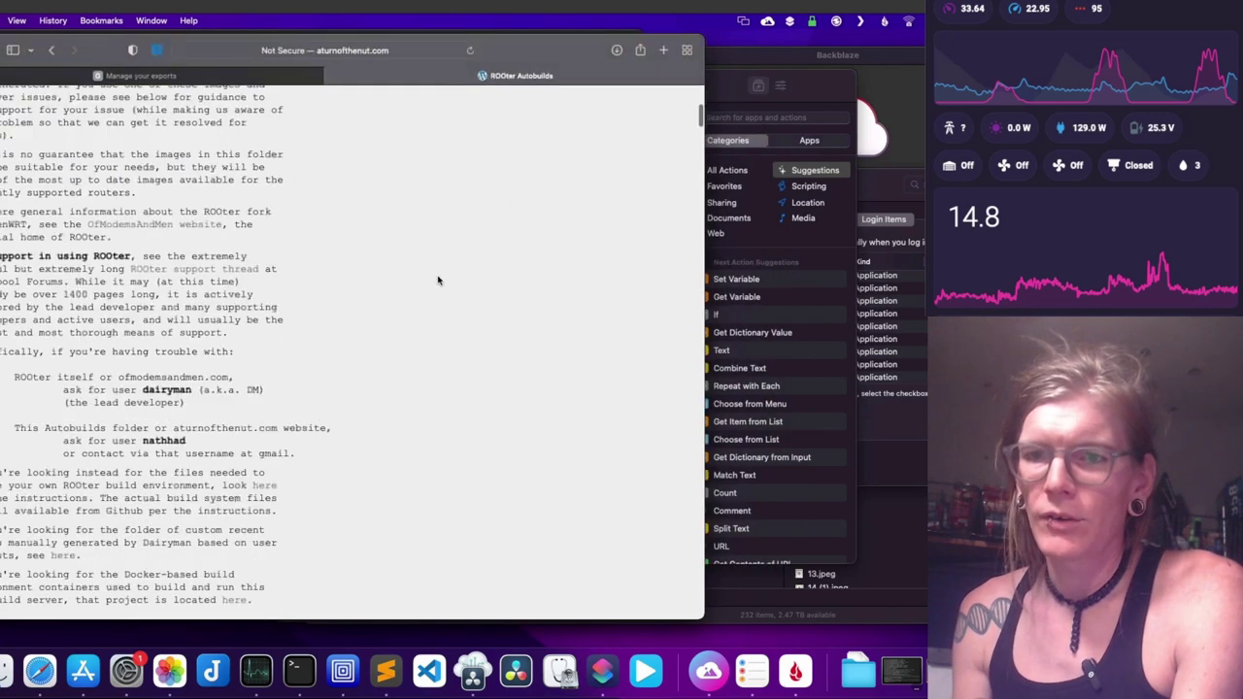
scroll(447, 291, "down", 20)
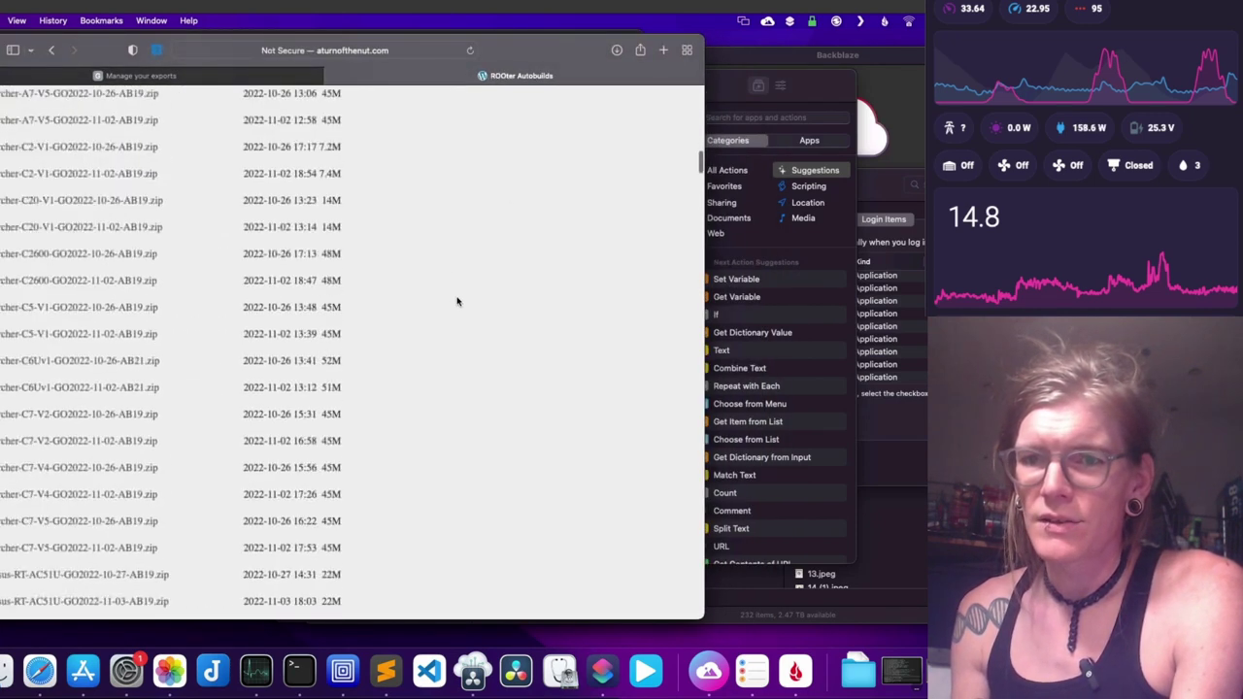
scroll(458, 301, "down", 20)
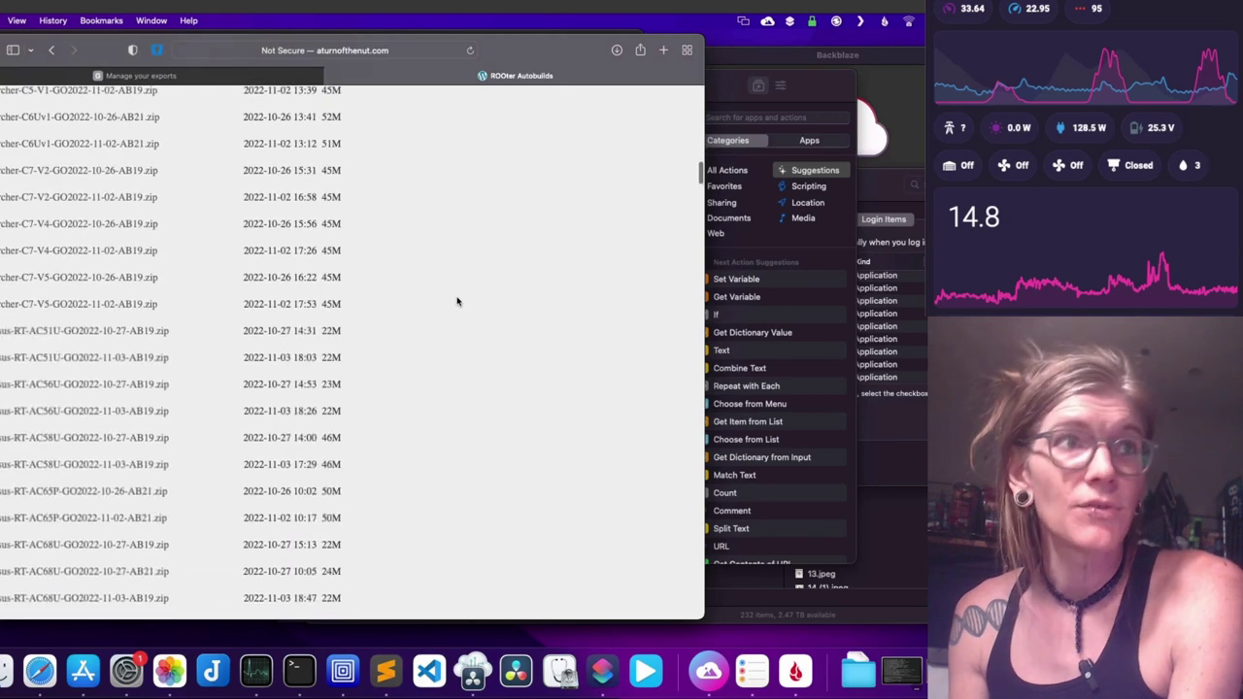
scroll(457, 301, "down", 5)
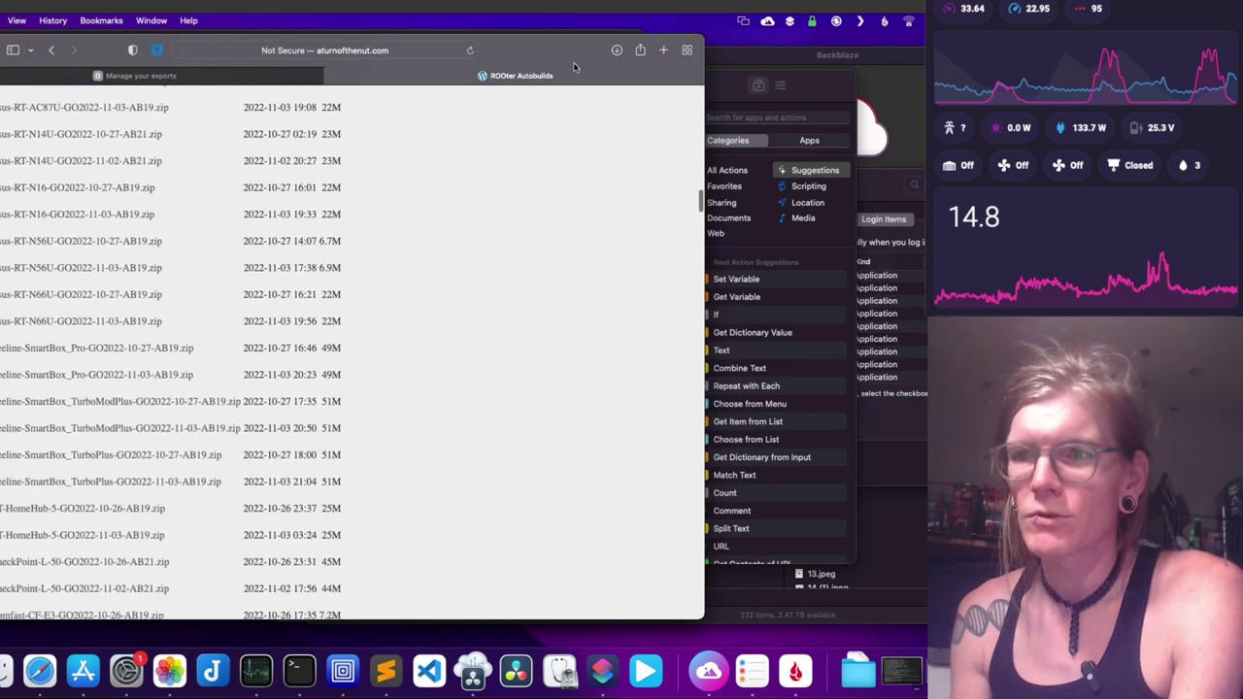
Step: Look through the autobuild file list for the RaspberryPi-4 and RaspberryPi-CM4 images
left_click_drag(567, 49, 659, 54)
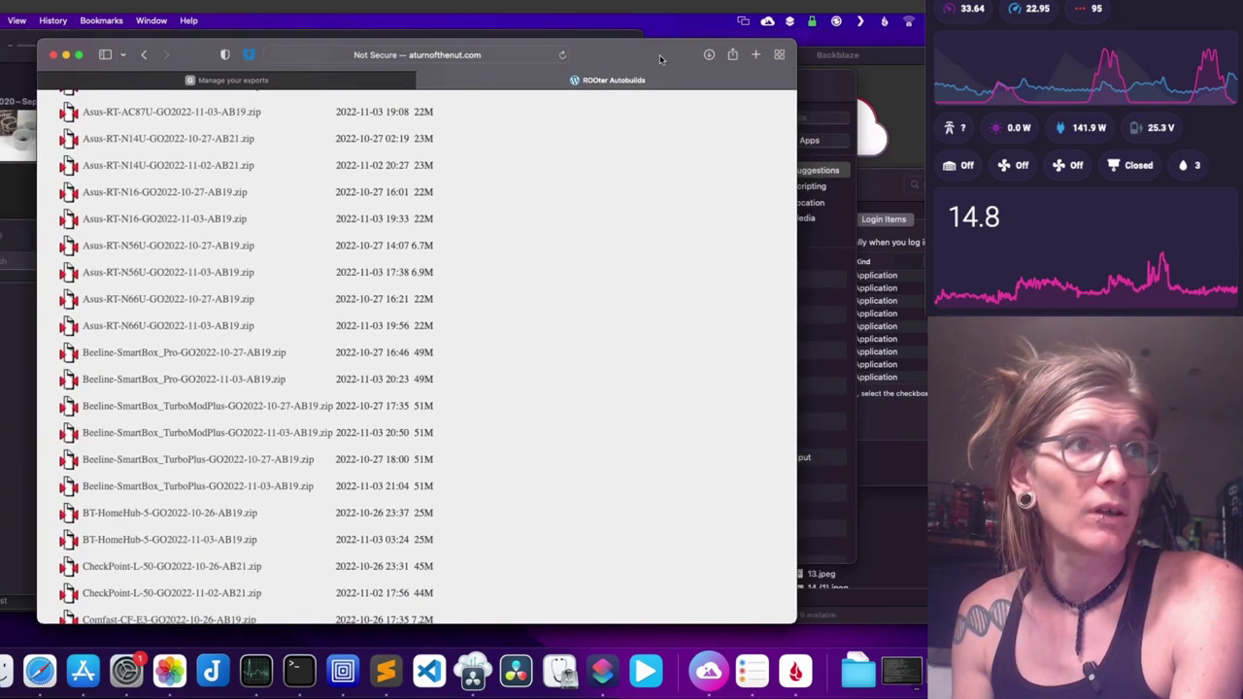
scroll(210, 361, "down", 1)
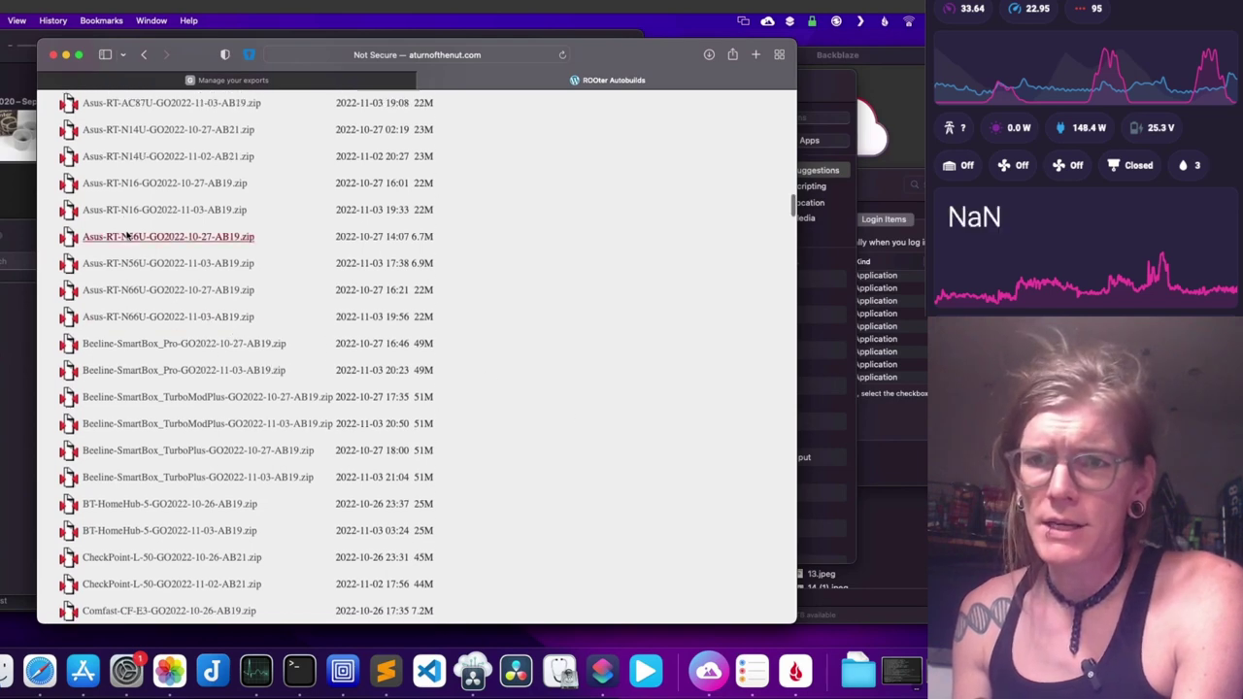
scroll(126, 242, "up", 8)
scroll(127, 248, "down", 20)
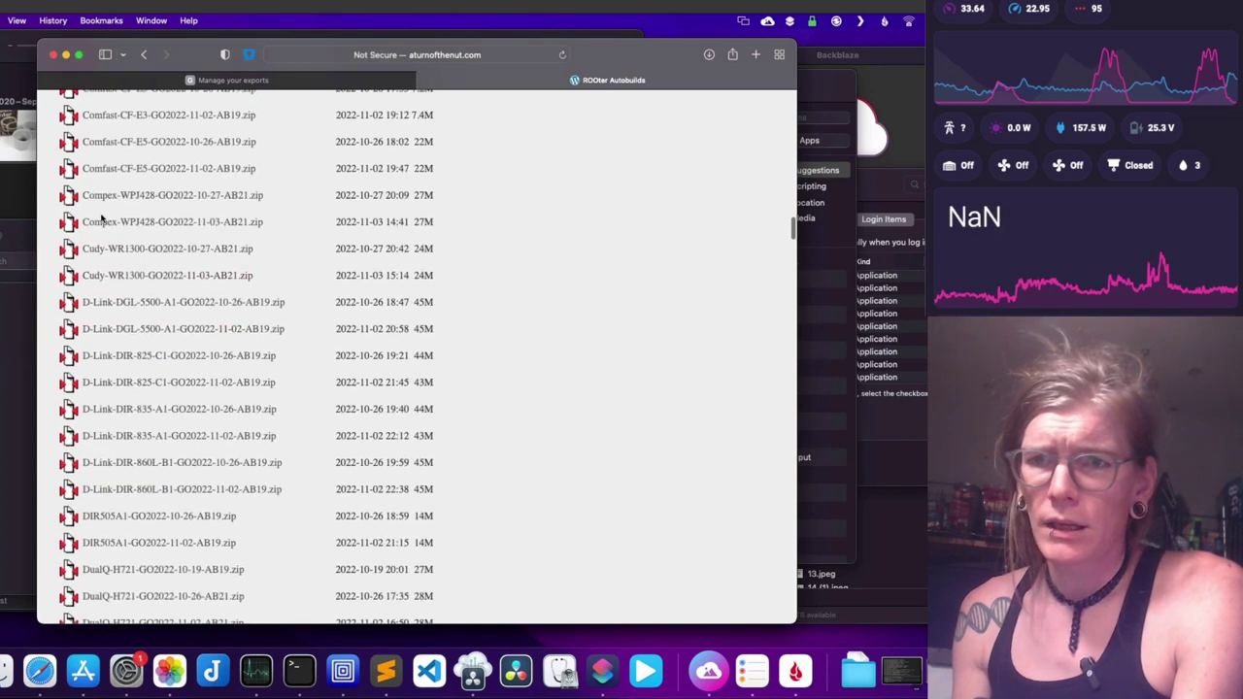
scroll(126, 191, "up", 5)
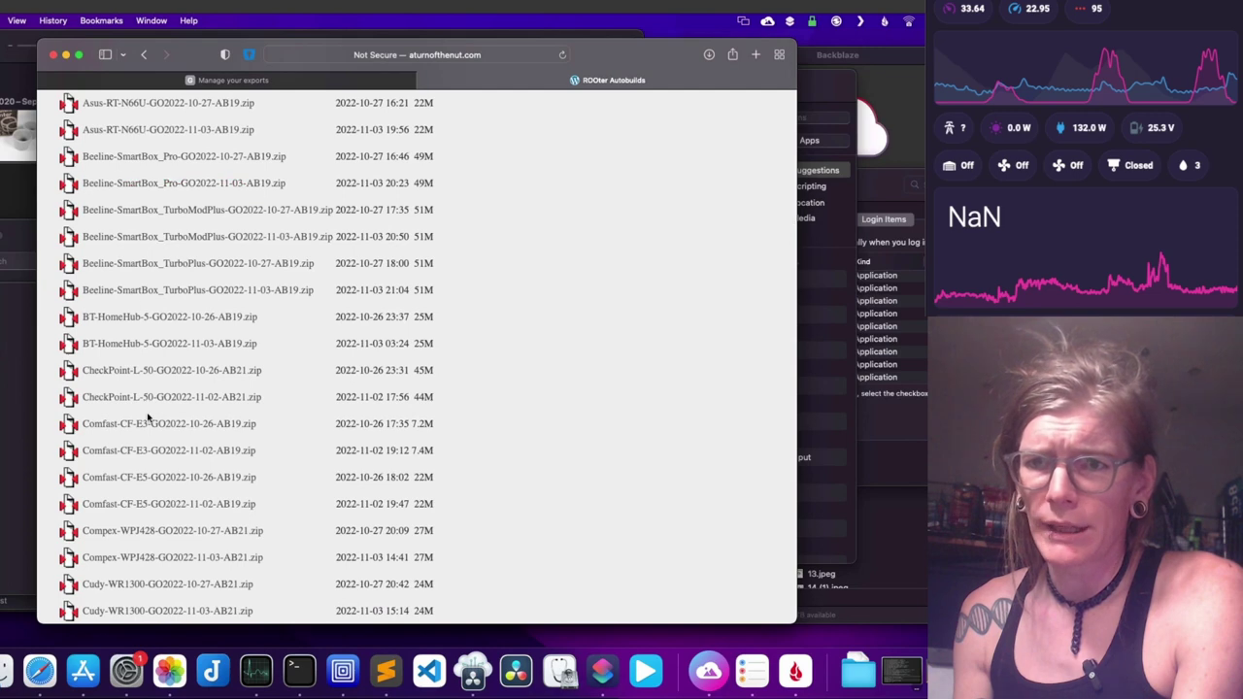
scroll(175, 311, "down", 15)
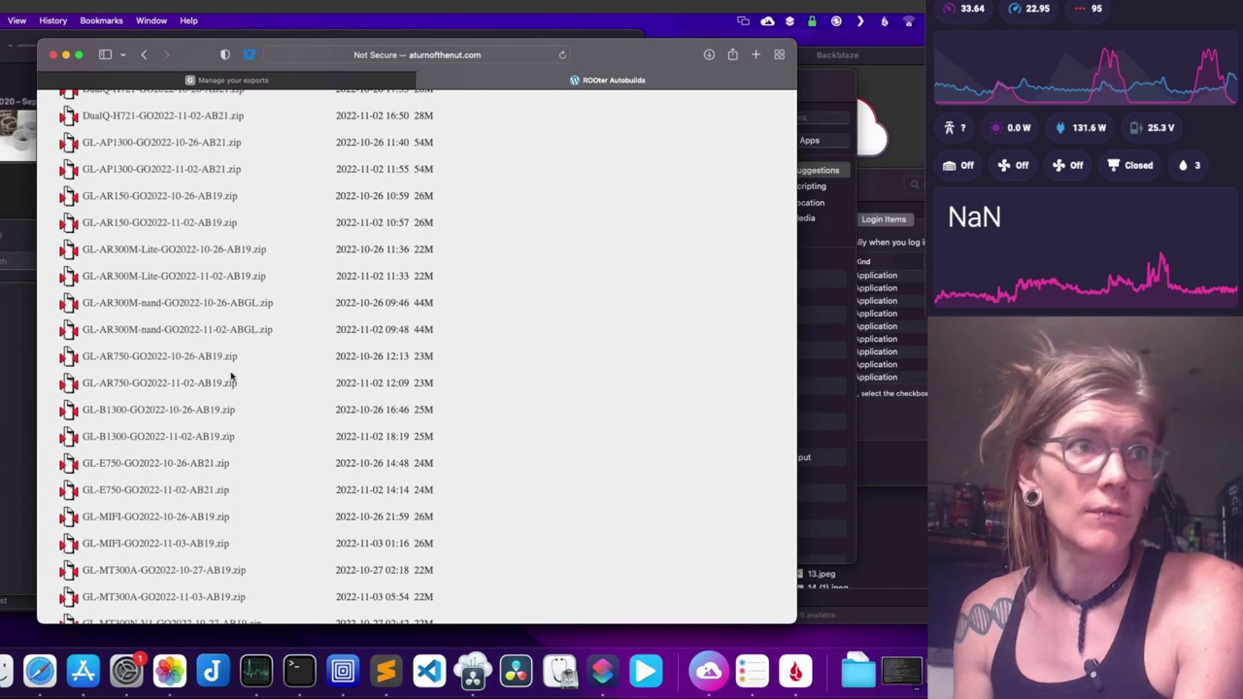
scroll(231, 379, "down", 3)
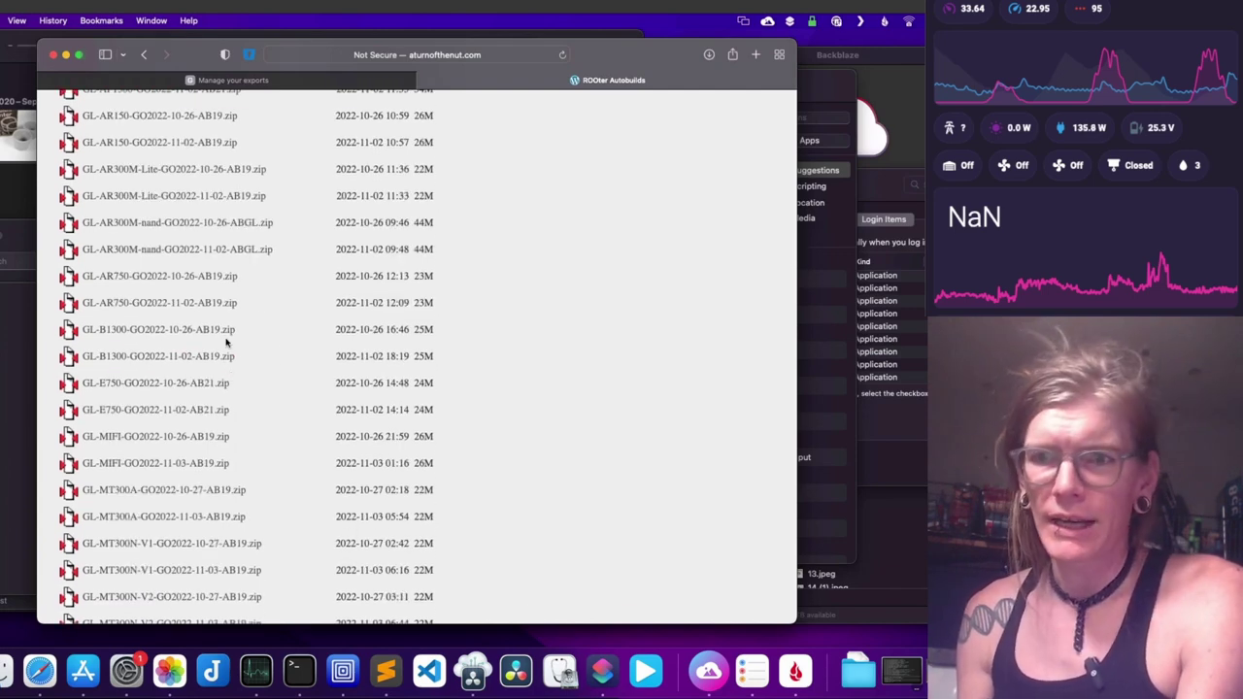
scroll(233, 345, "down", 10)
scroll(275, 371, "down", 5)
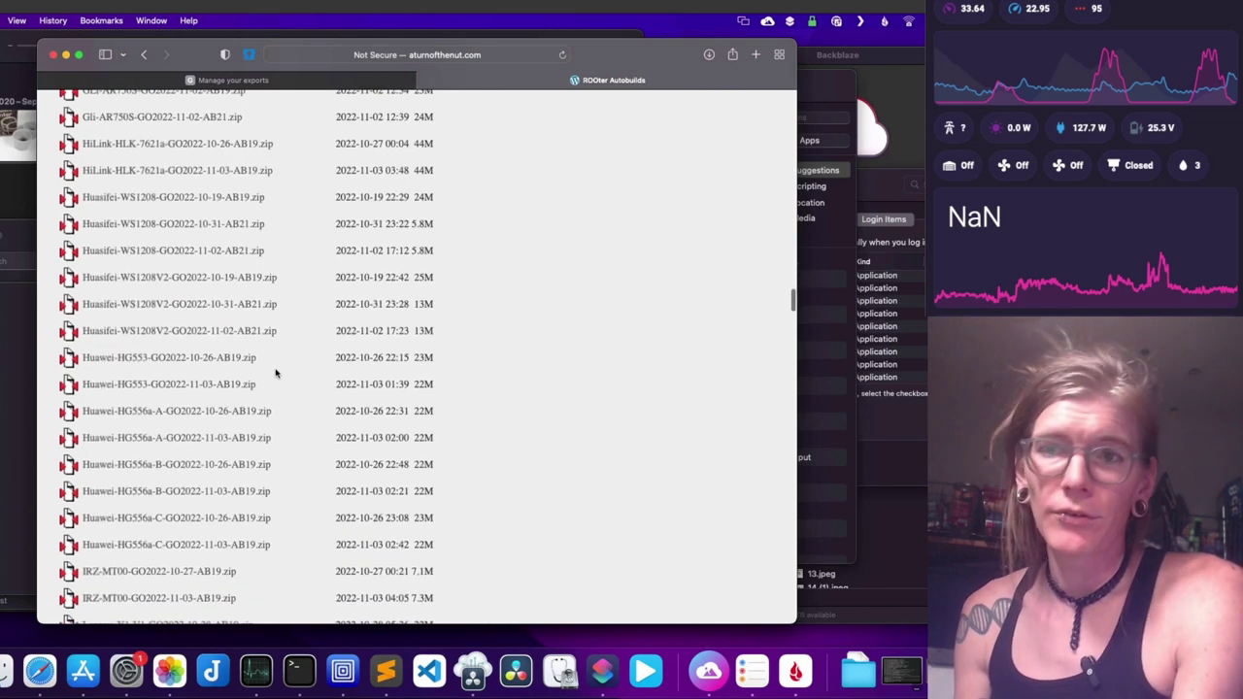
scroll(275, 371, "down", 1)
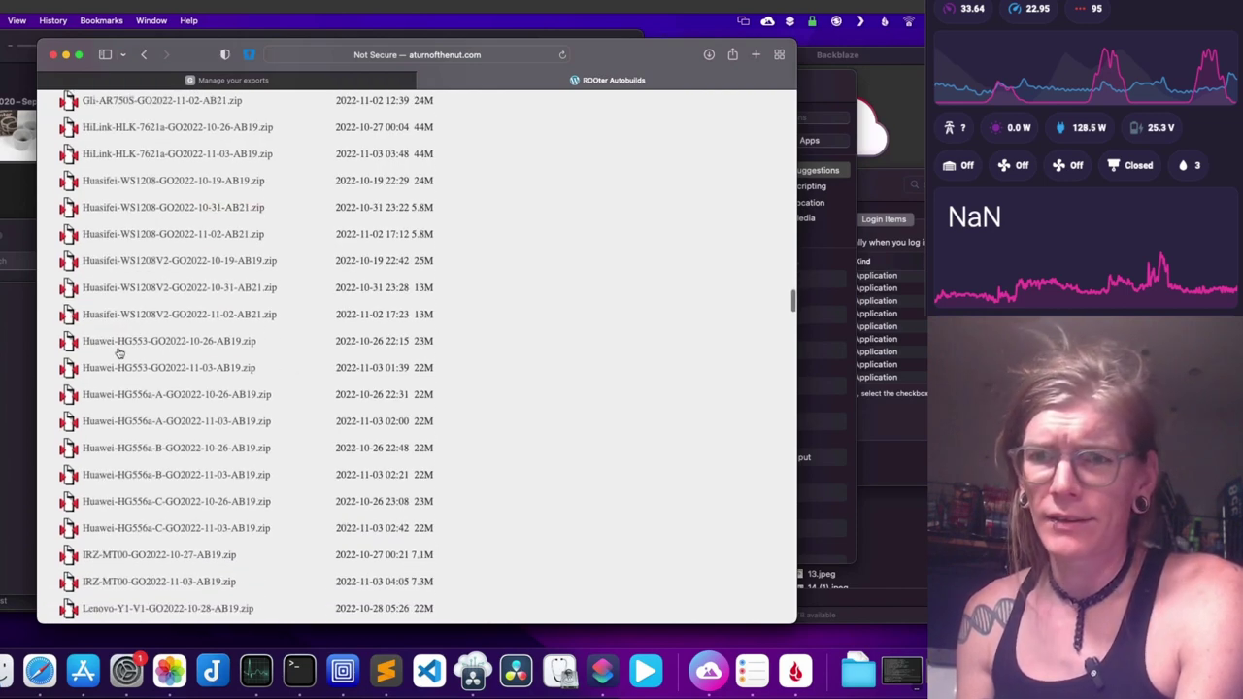
scroll(260, 404, "down", 10)
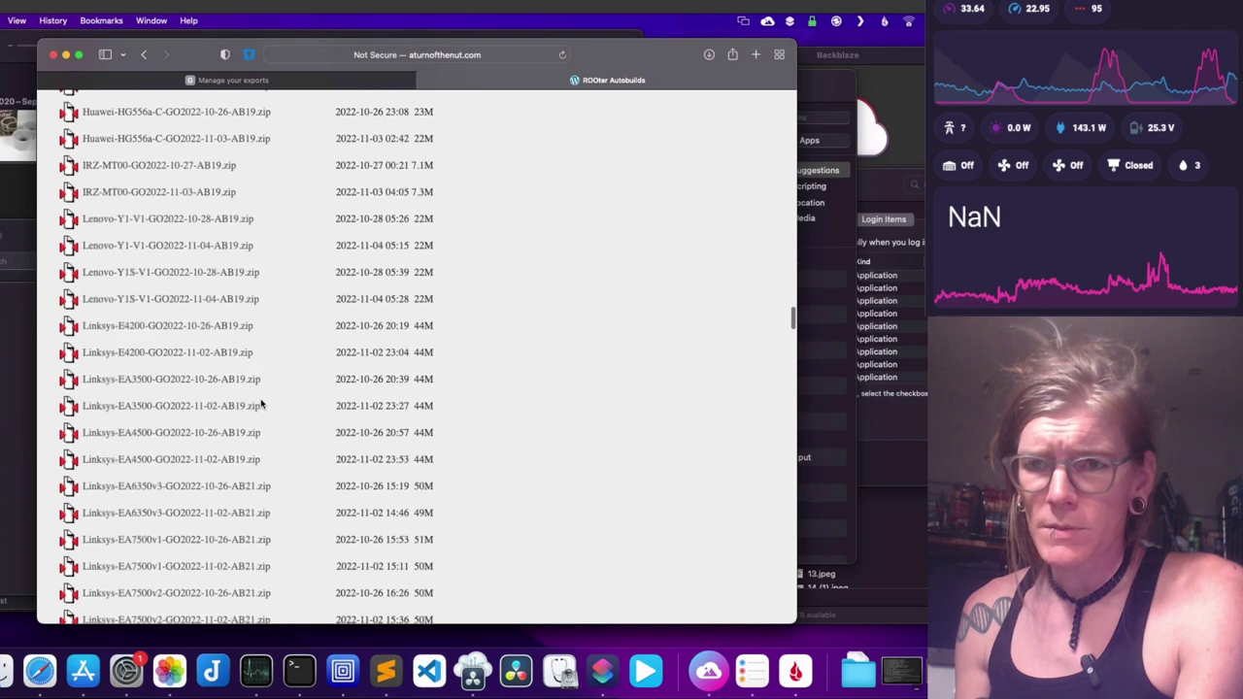
scroll(260, 404, "down", 20)
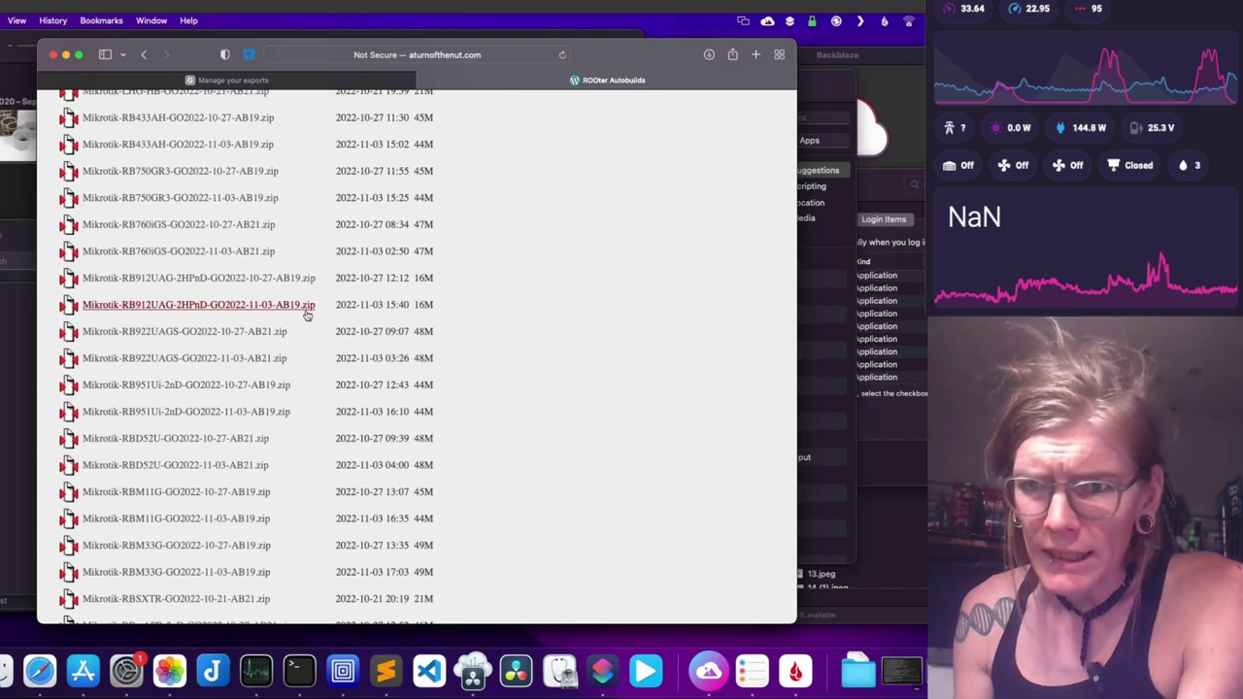
scroll(307, 314, "up", 8)
scroll(307, 315, "down", 15)
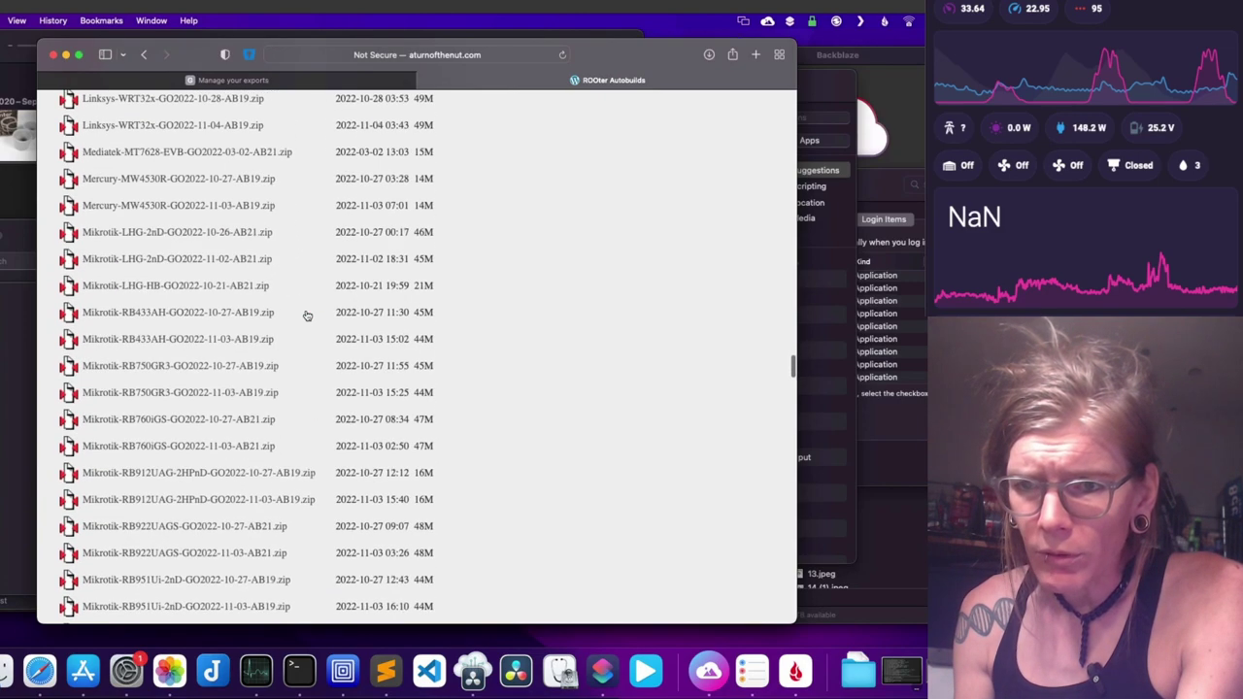
scroll(307, 314, "up", 5)
scroll(307, 315, "down", 3)
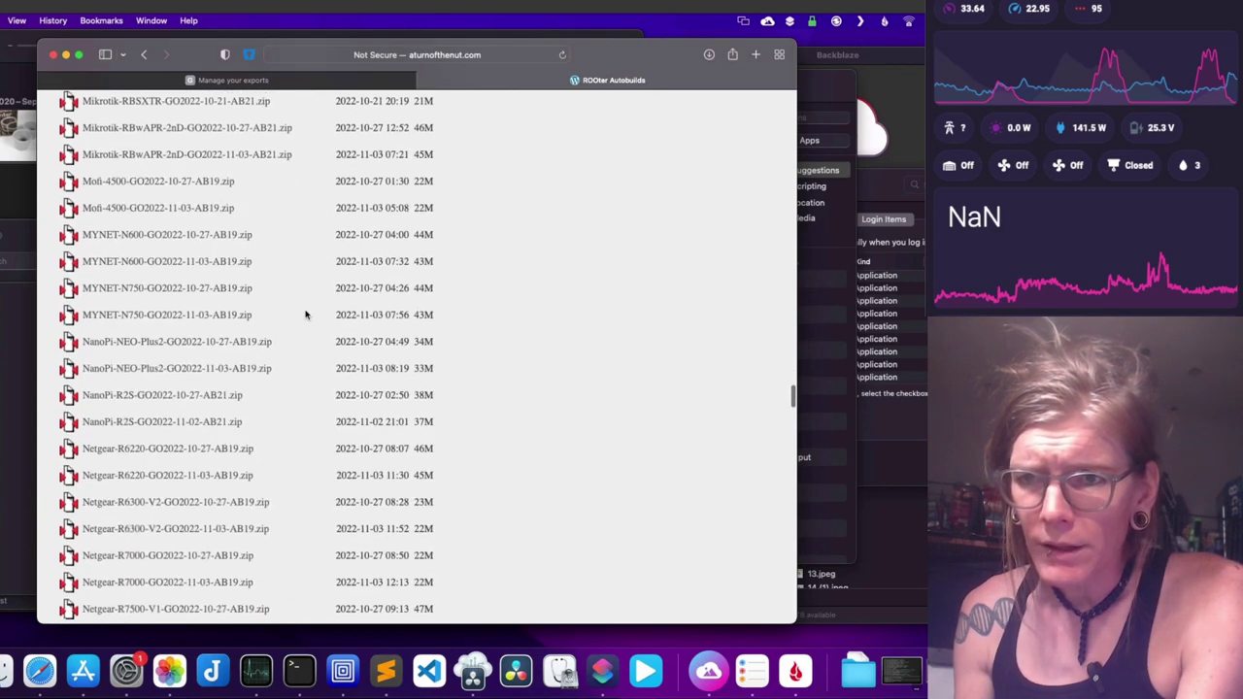
scroll(307, 314, "up", 5)
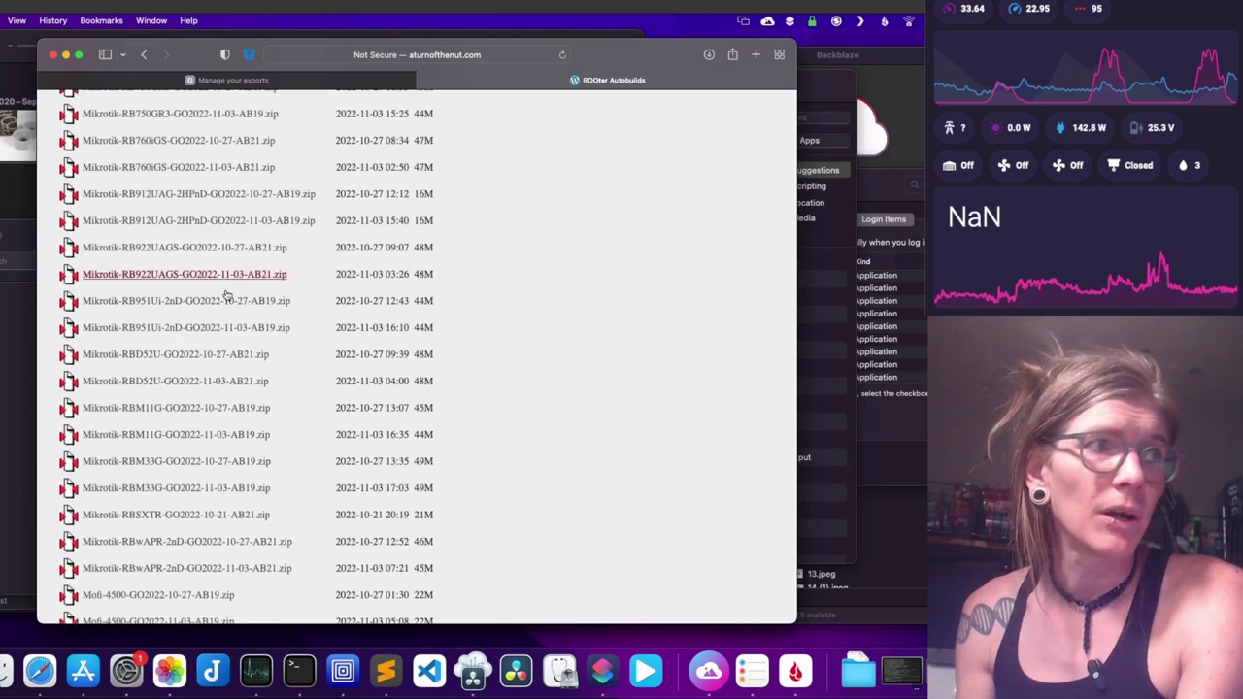
scroll(293, 339, "down", 10)
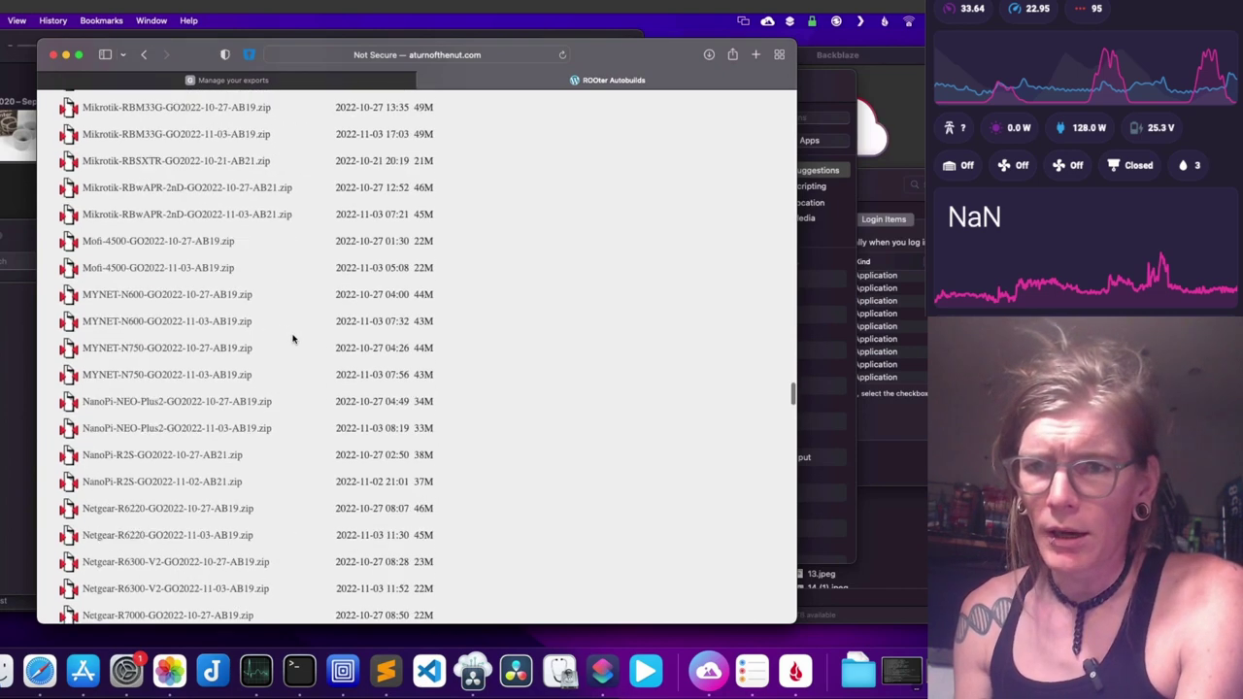
scroll(293, 338, "down", 10)
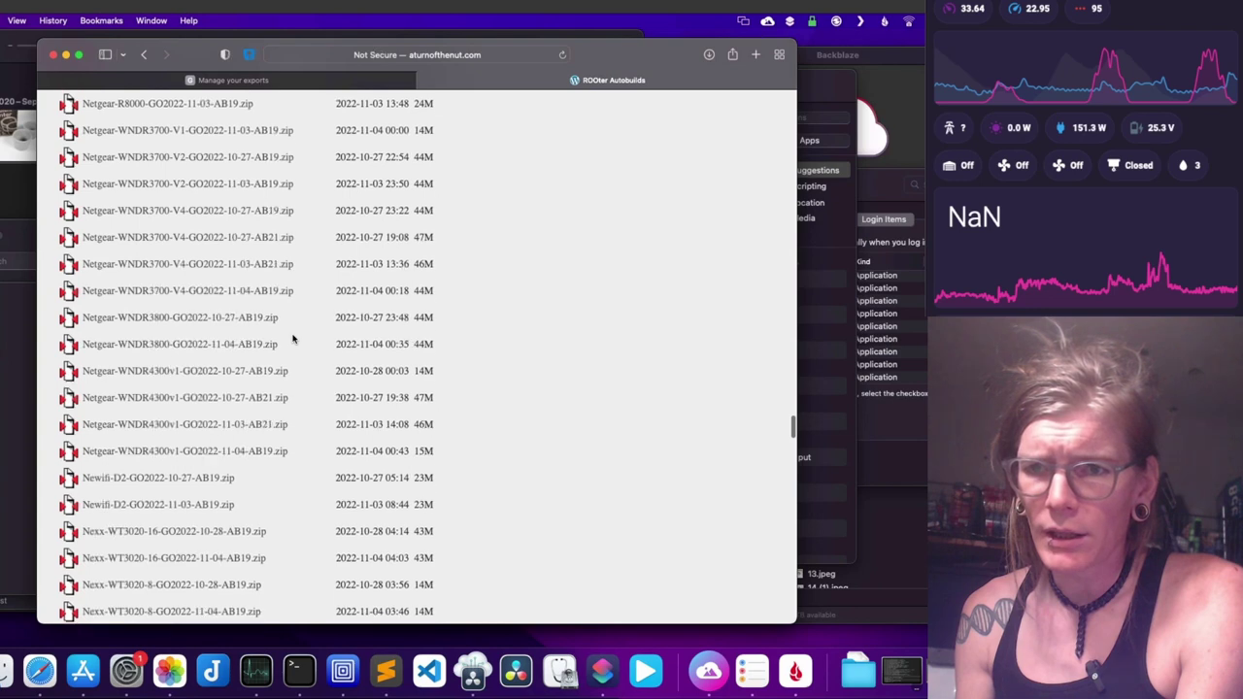
scroll(293, 339, "down", 8)
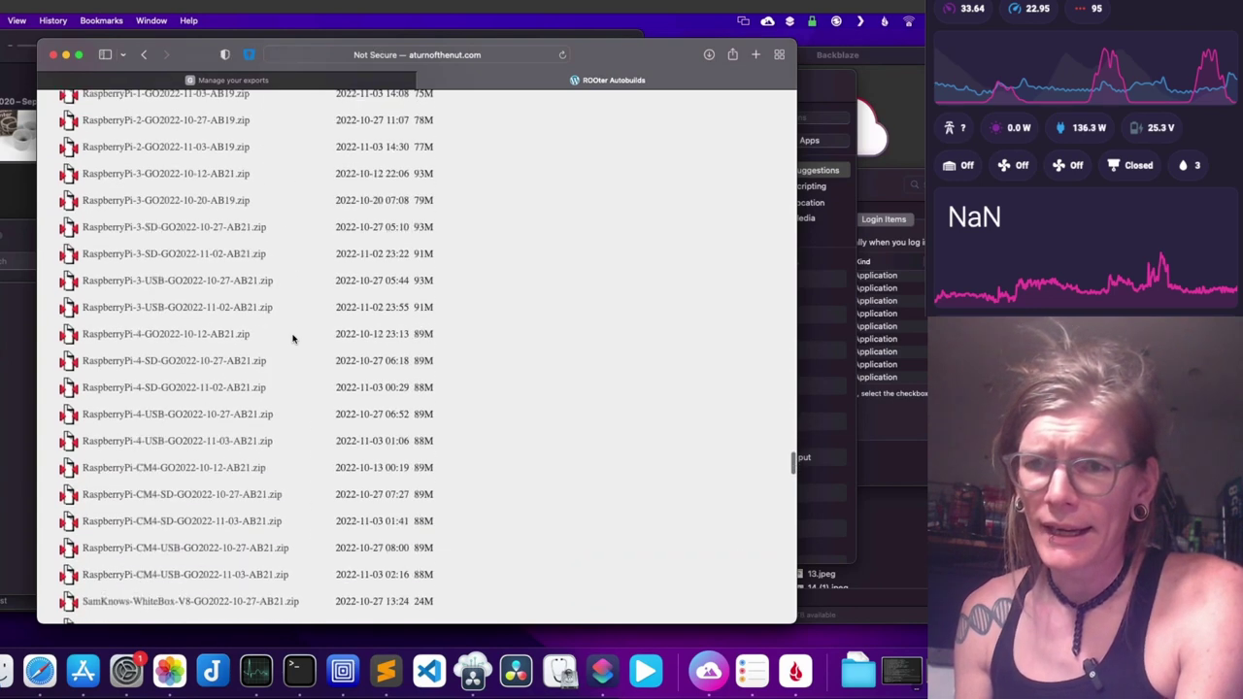
scroll(292, 282, "down", 3)
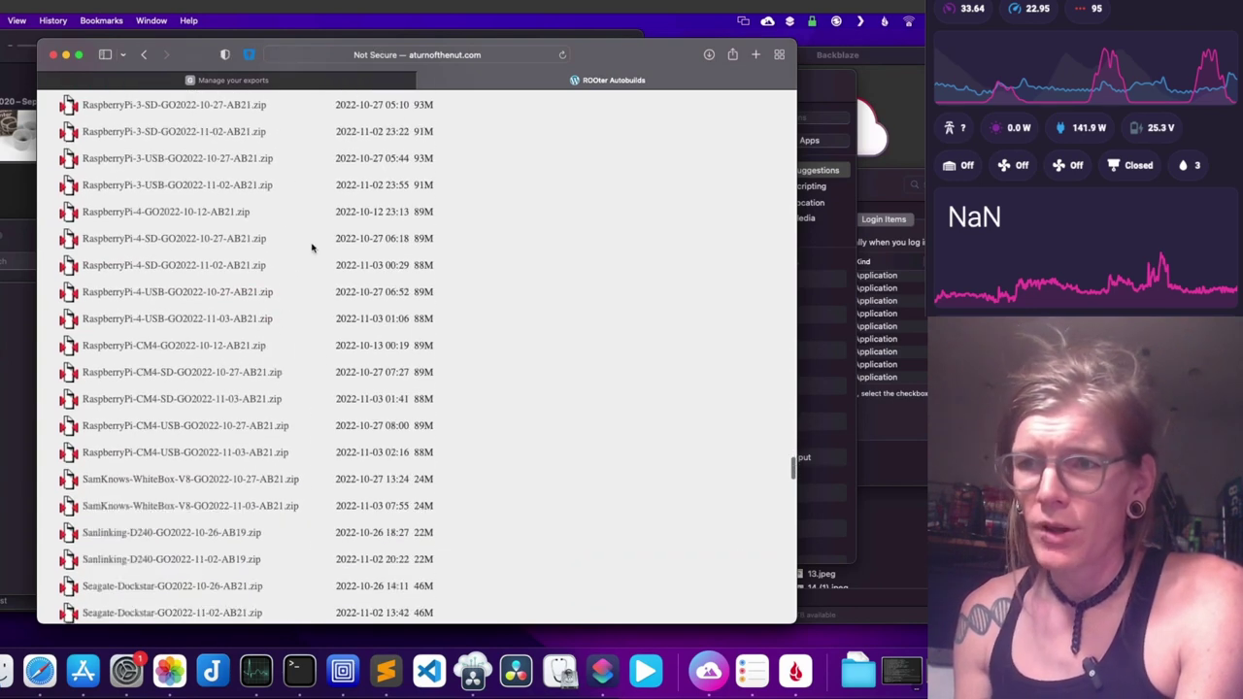
Step: Bring the Get Latest Rooter Autobuilds for CM4 & Pi4 shortcut forward and place it beside the RaspberryPi file names
left_click(824, 83)
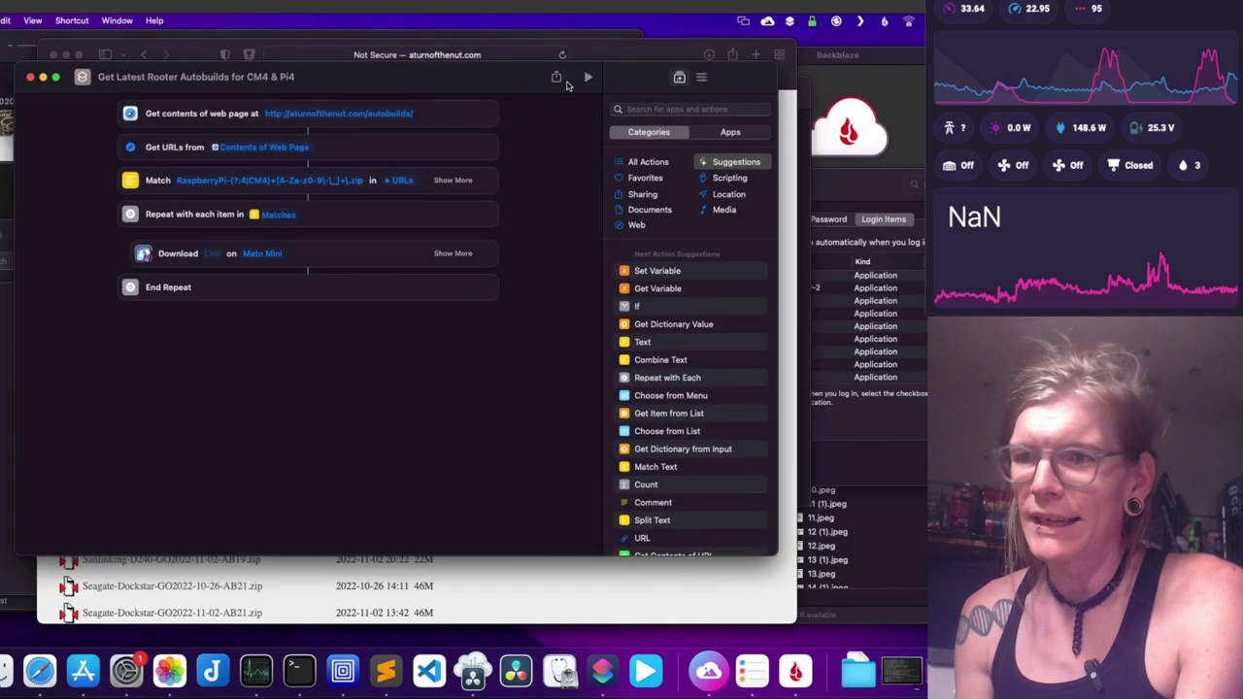
left_click_drag(605, 97, 786, 124)
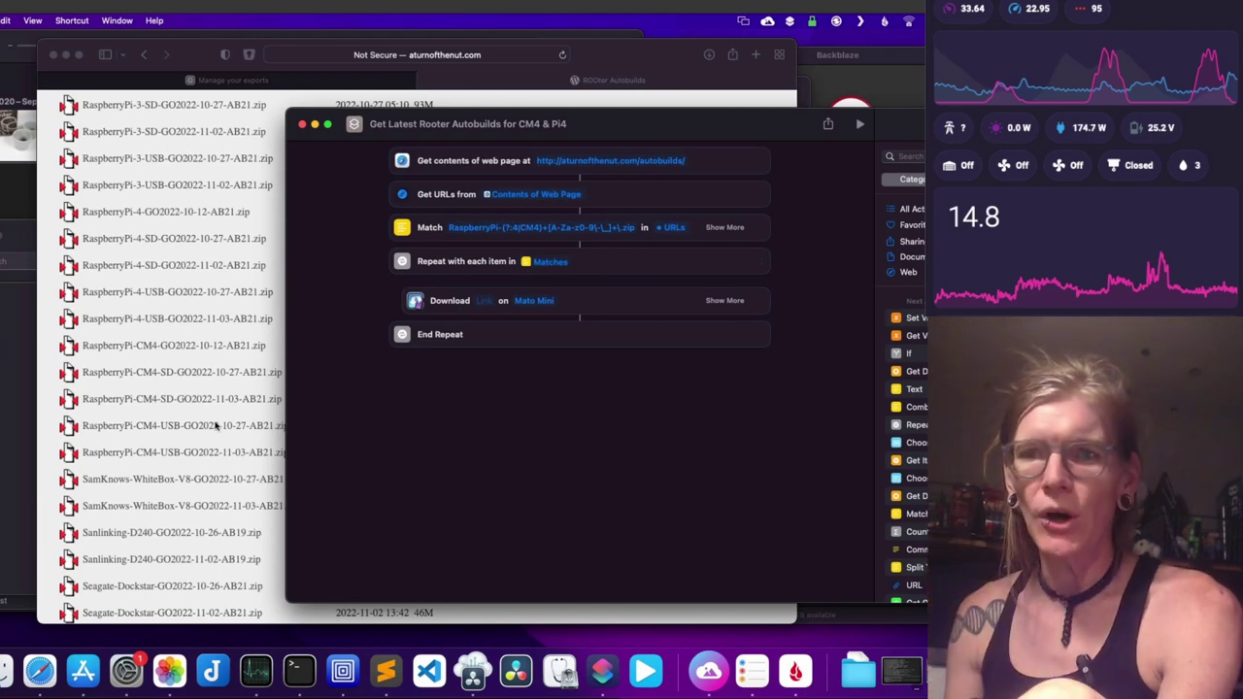
Step: Check the Google Takeout download parts on the Manage your exports page, and return to ROOter Autobuilds
left_click(262, 82)
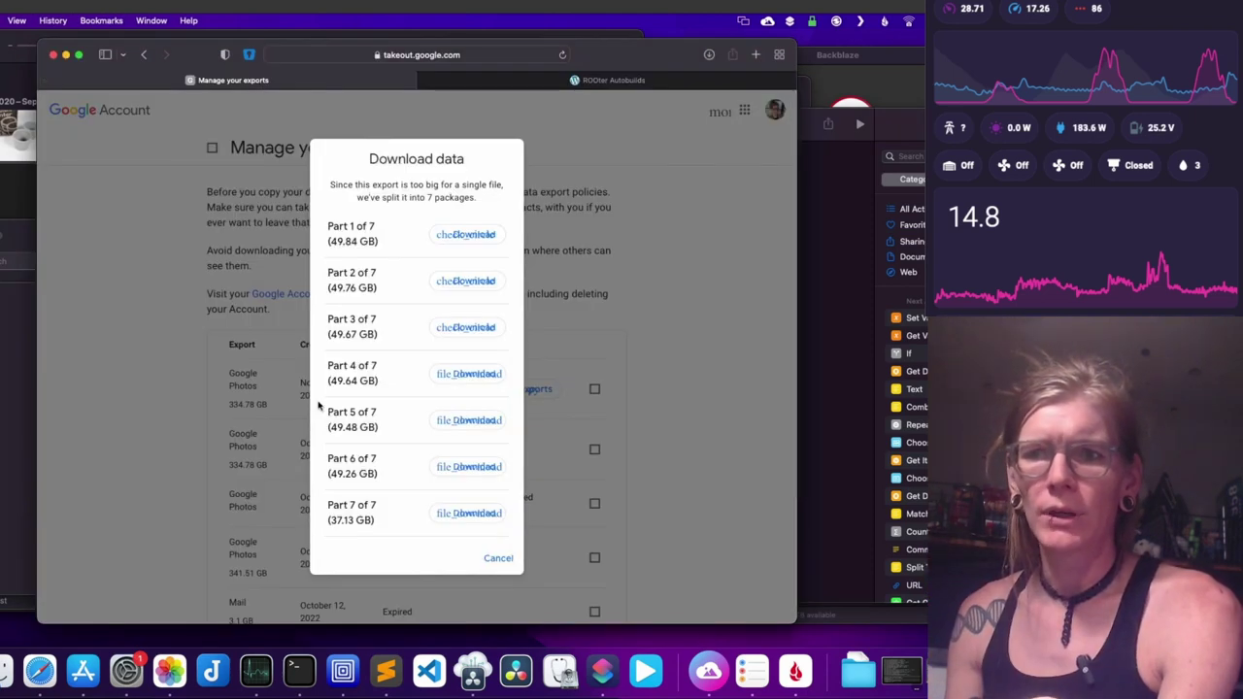
left_click(504, 84)
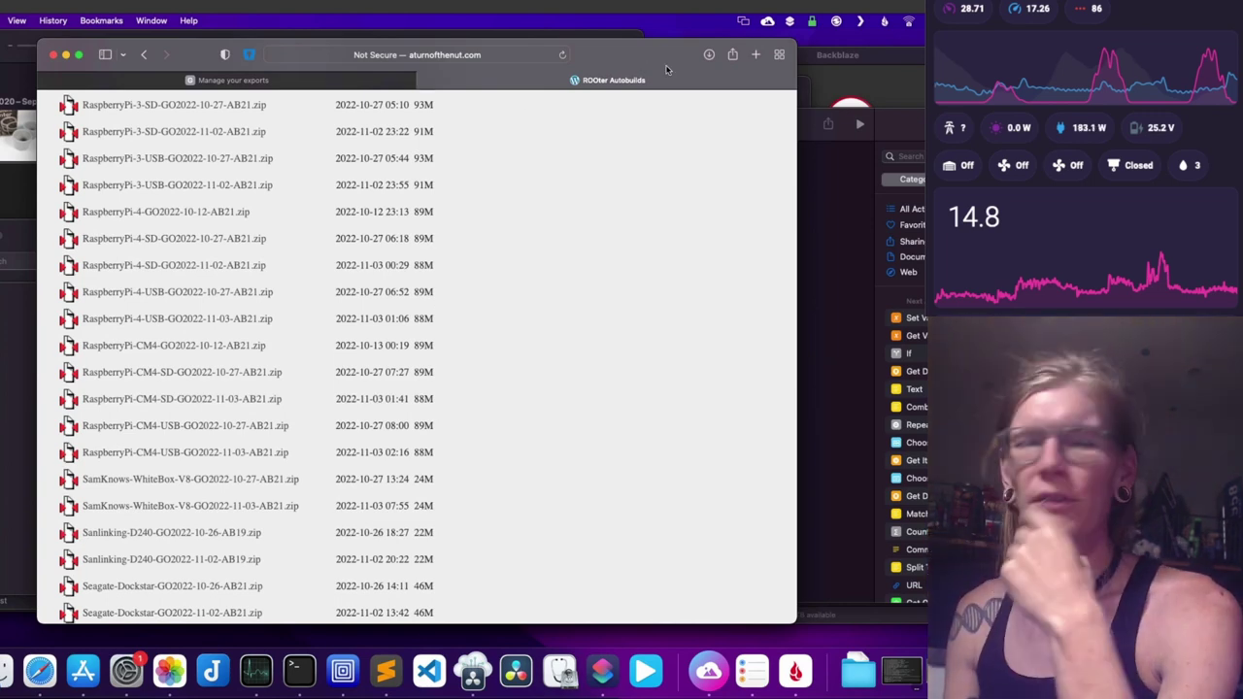
Step: Bring the Get Latest Rooter Autobuilds shortcut back to the front and view the shortcuts offered under Services
left_click(906, 120)
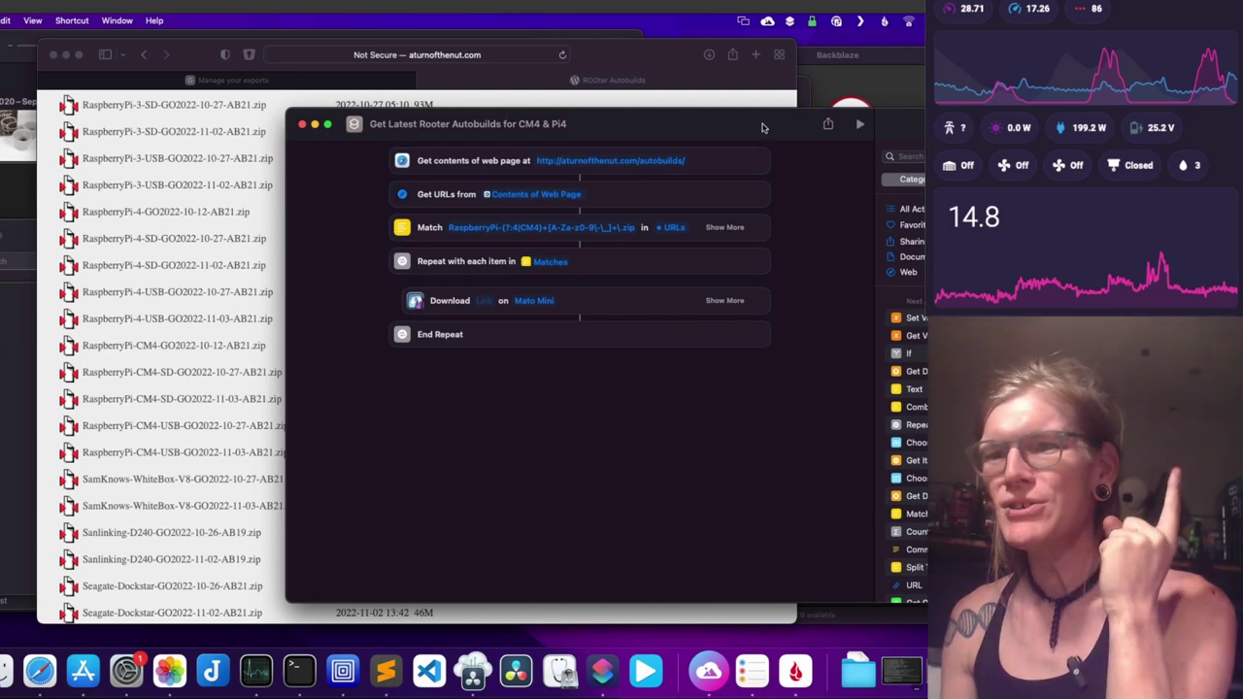
left_click_drag(763, 127, 724, 110)
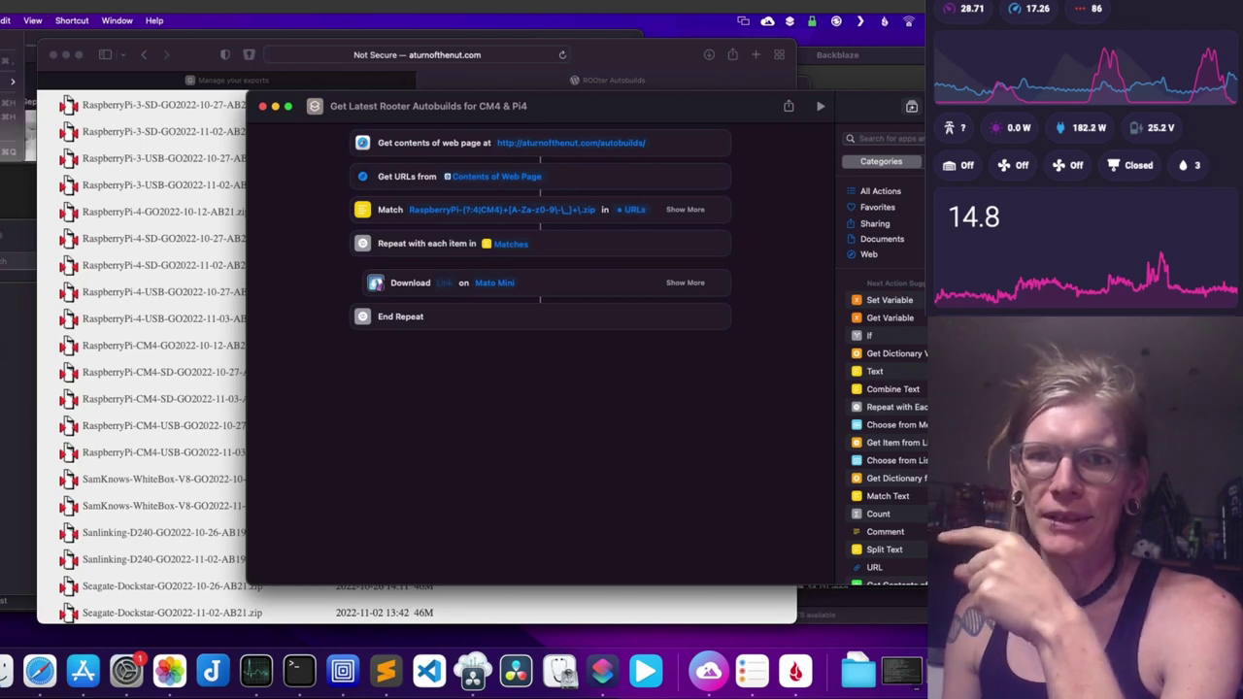
mouse_move(8, 82)
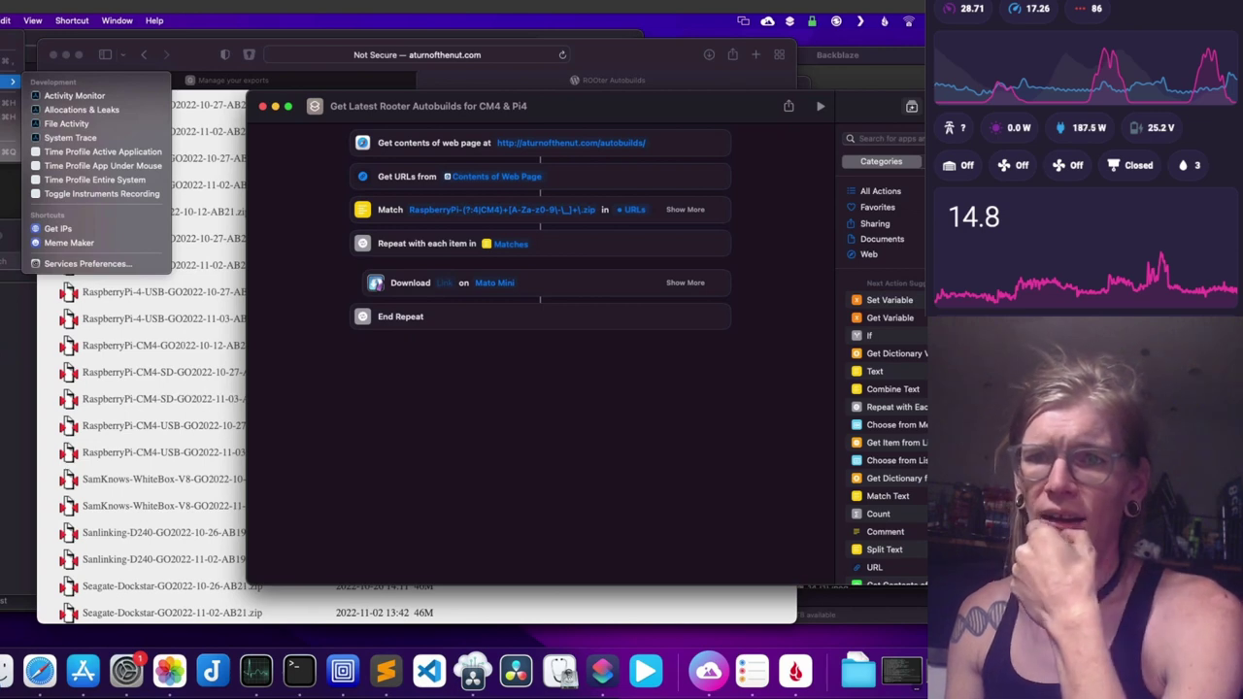
key("Escape")
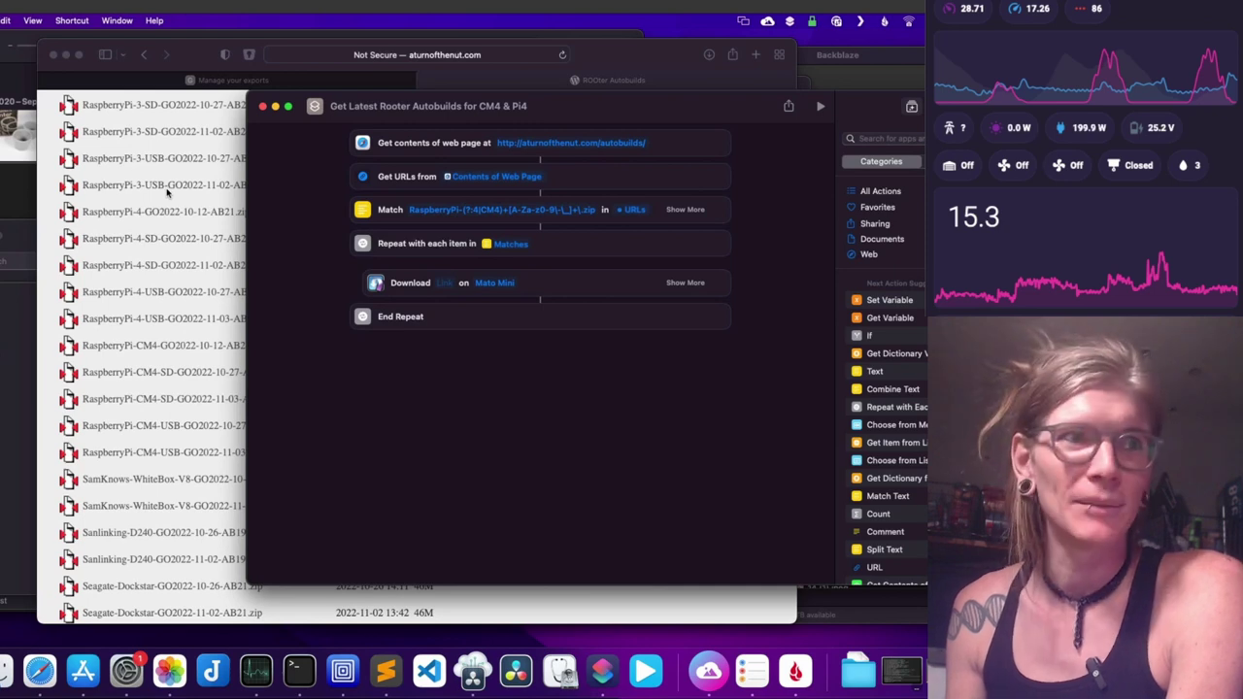
left_click_drag(655, 105, 676, 70)
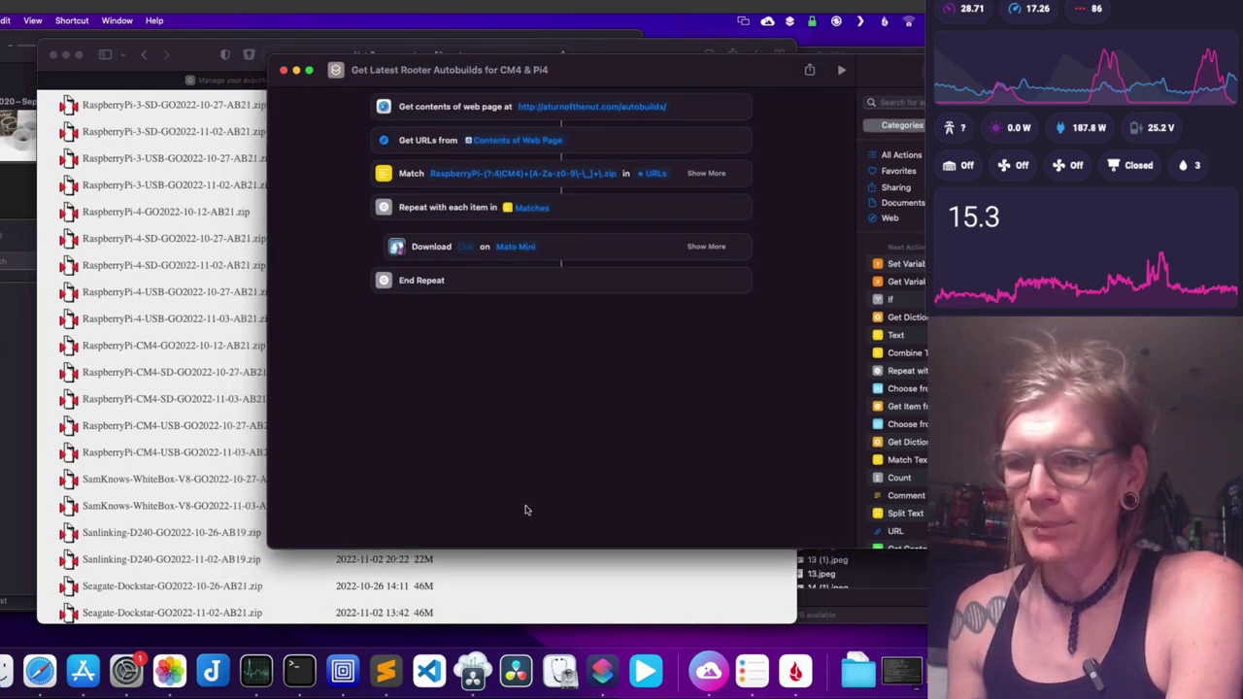
Step: Bring the ROOter Autobuilds browser window forward and switch to the Manage your exports page
left_click(527, 583)
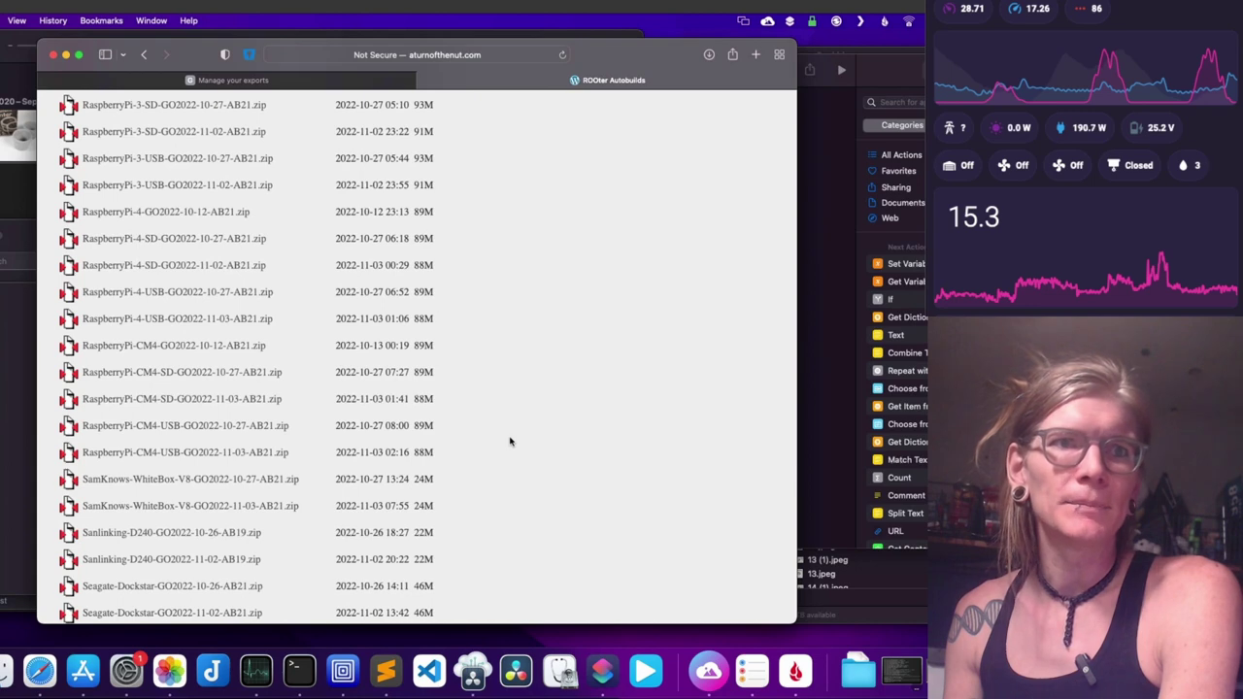
left_click(908, 20)
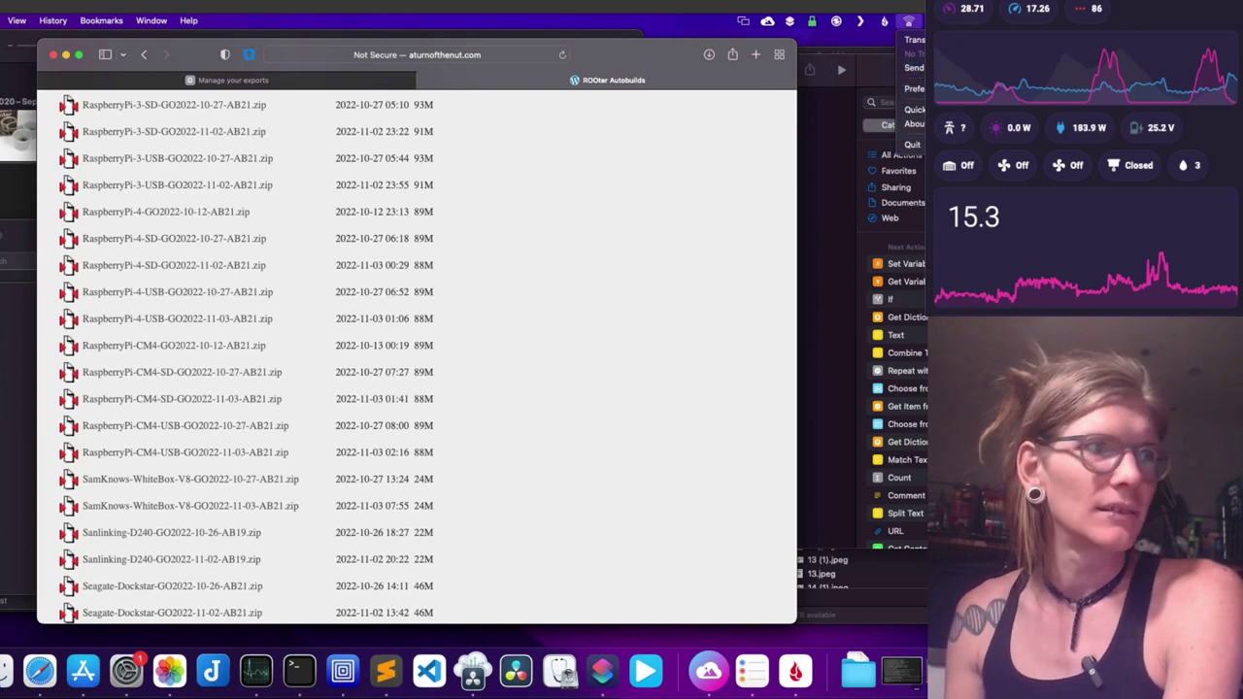
left_click(909, 21)
left_click_drag(672, 56, 701, 53)
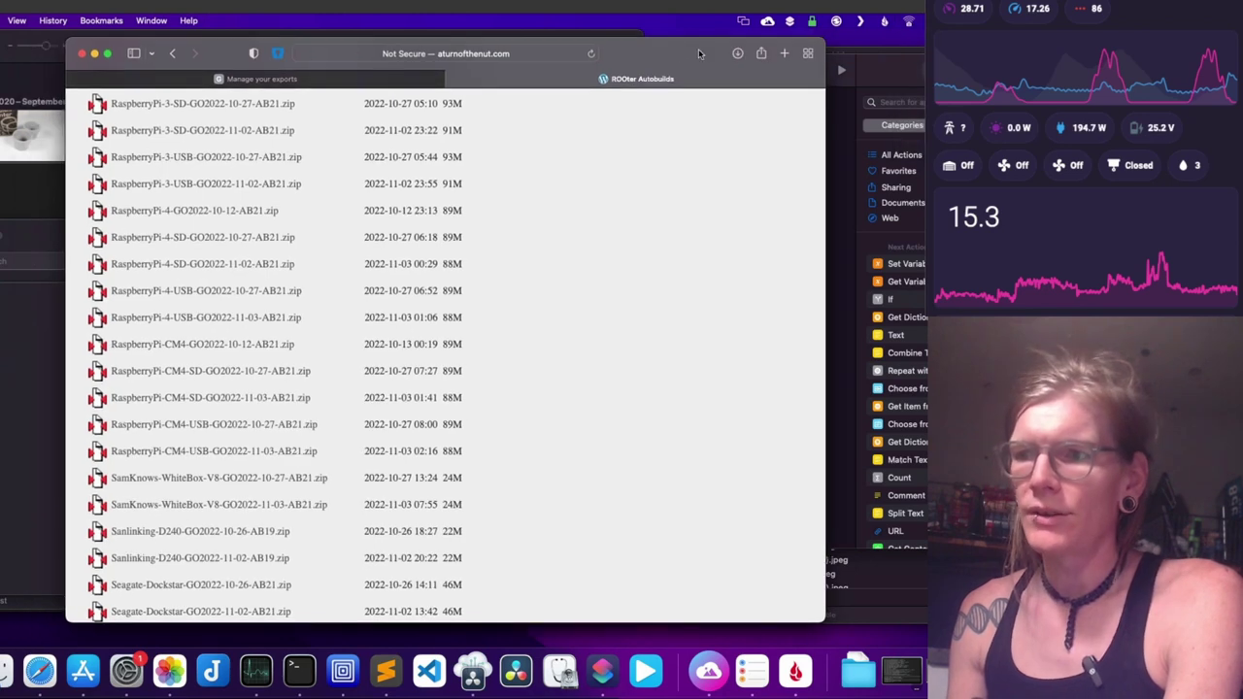
left_click(340, 78)
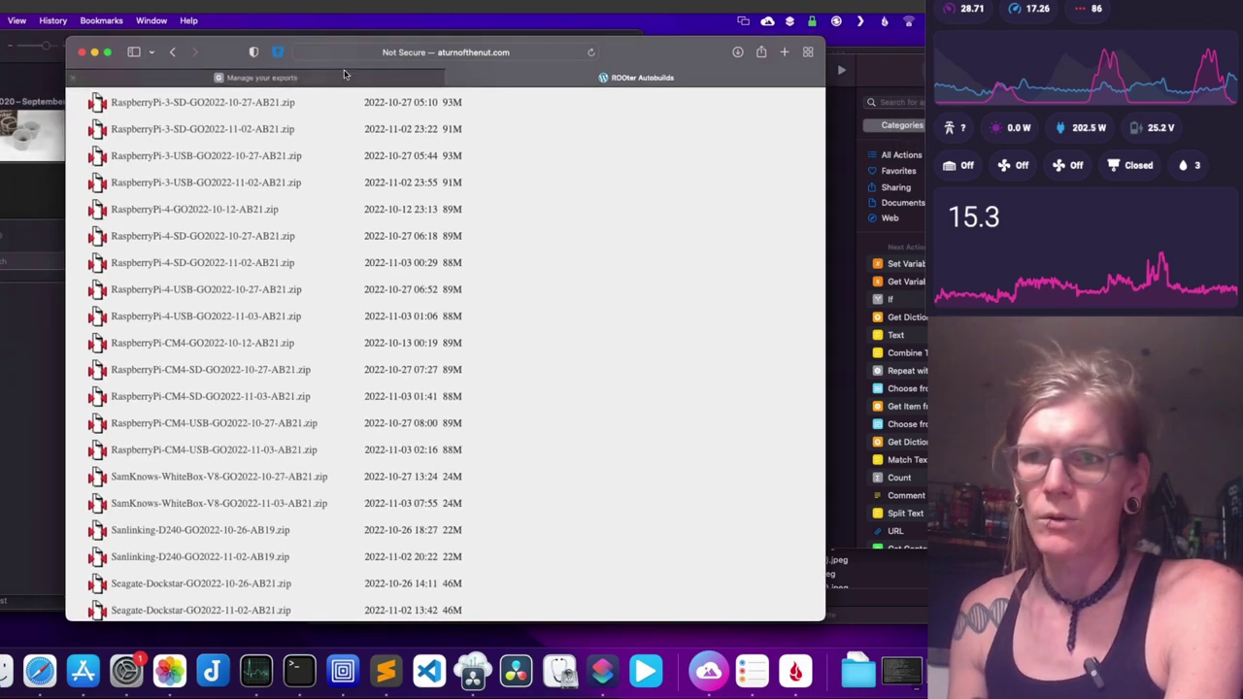
left_click(519, 85)
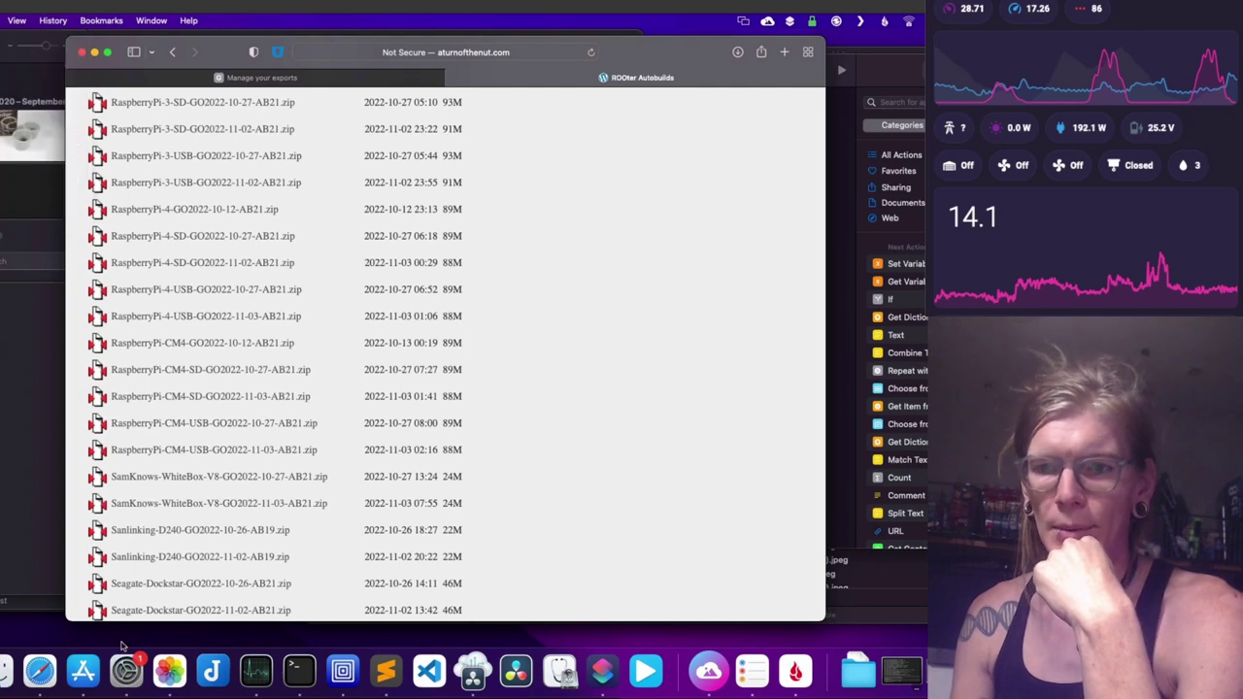
left_click_drag(624, 49, 621, 47)
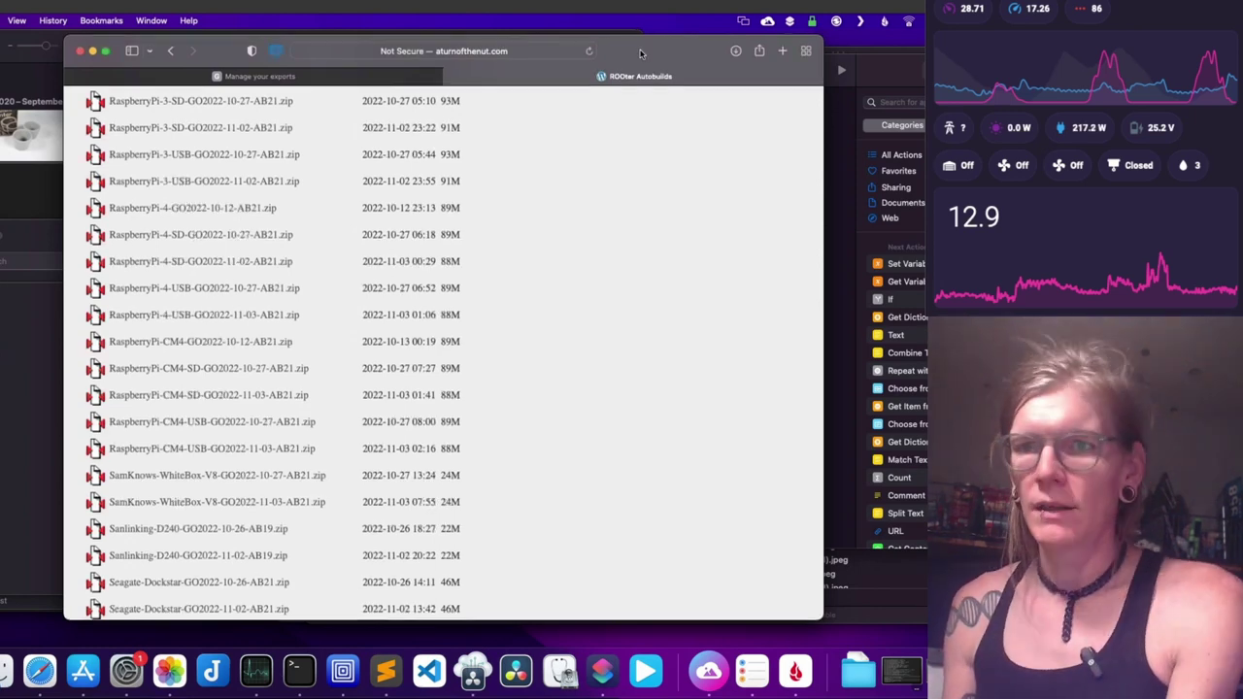
left_click_drag(645, 54, 651, 65)
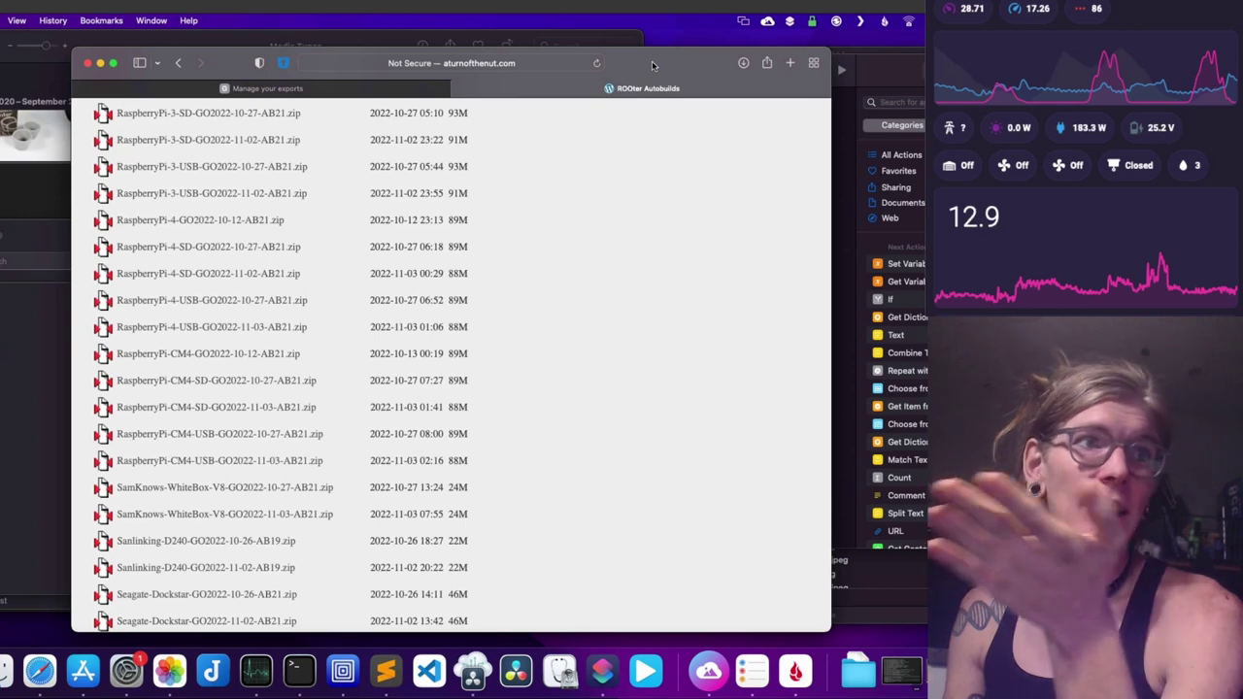
left_click_drag(652, 60, 647, 54)
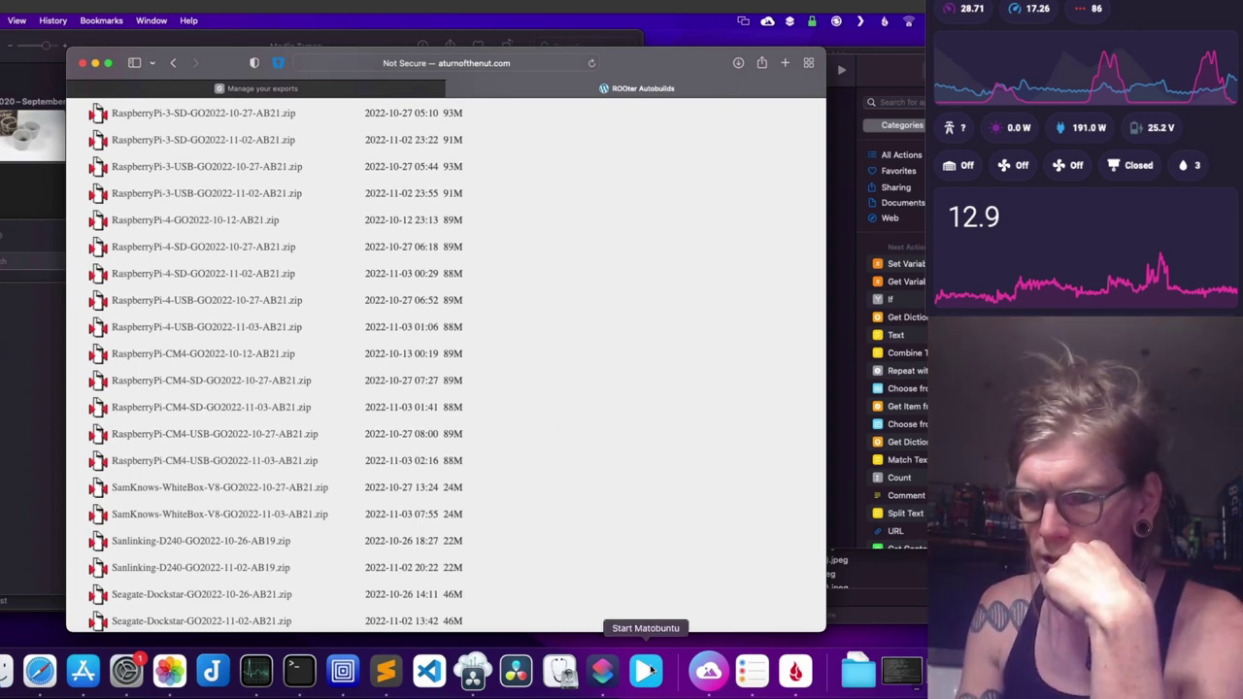
Step: Switch to PhotoStructure and view its available commands, and return to the ROOter Autobuilds browser window
left_click(707, 673)
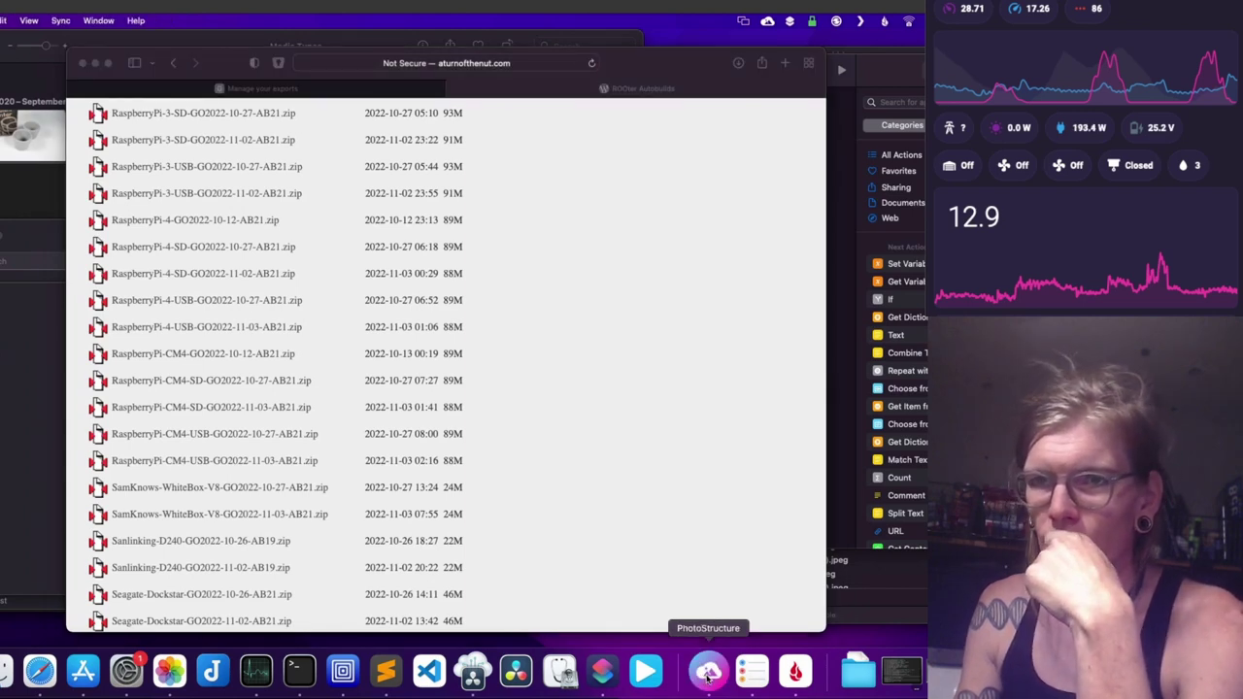
right_click(707, 674)
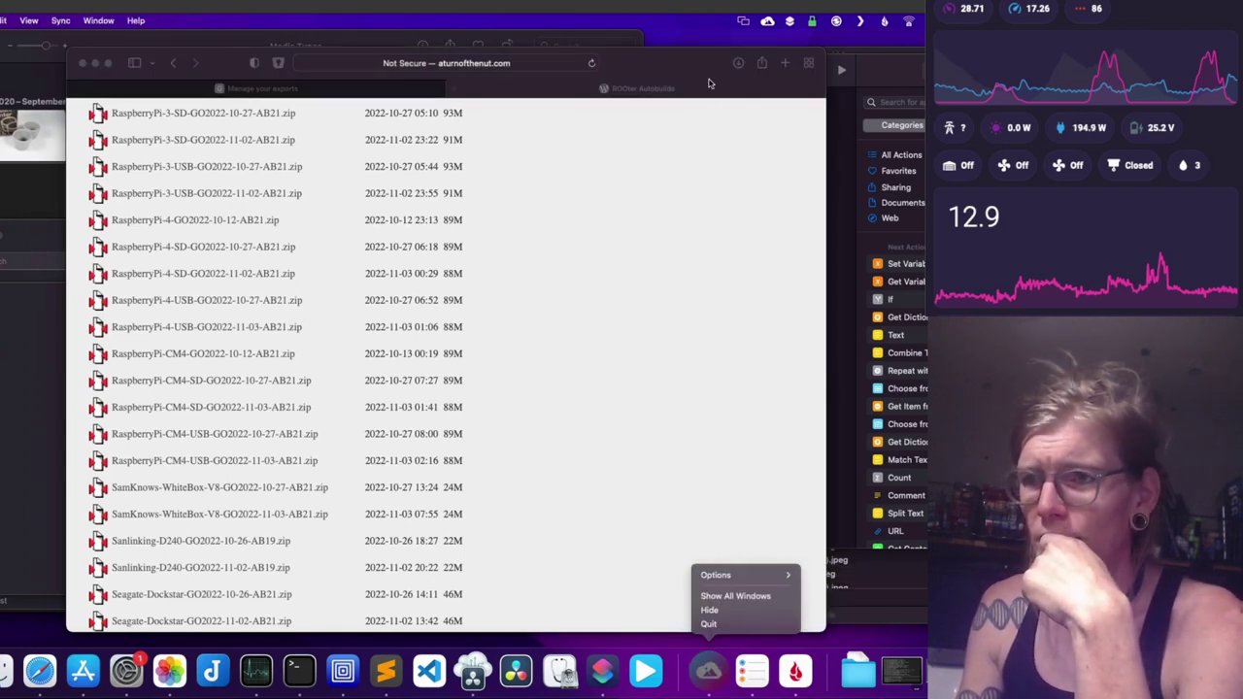
left_click(767, 21)
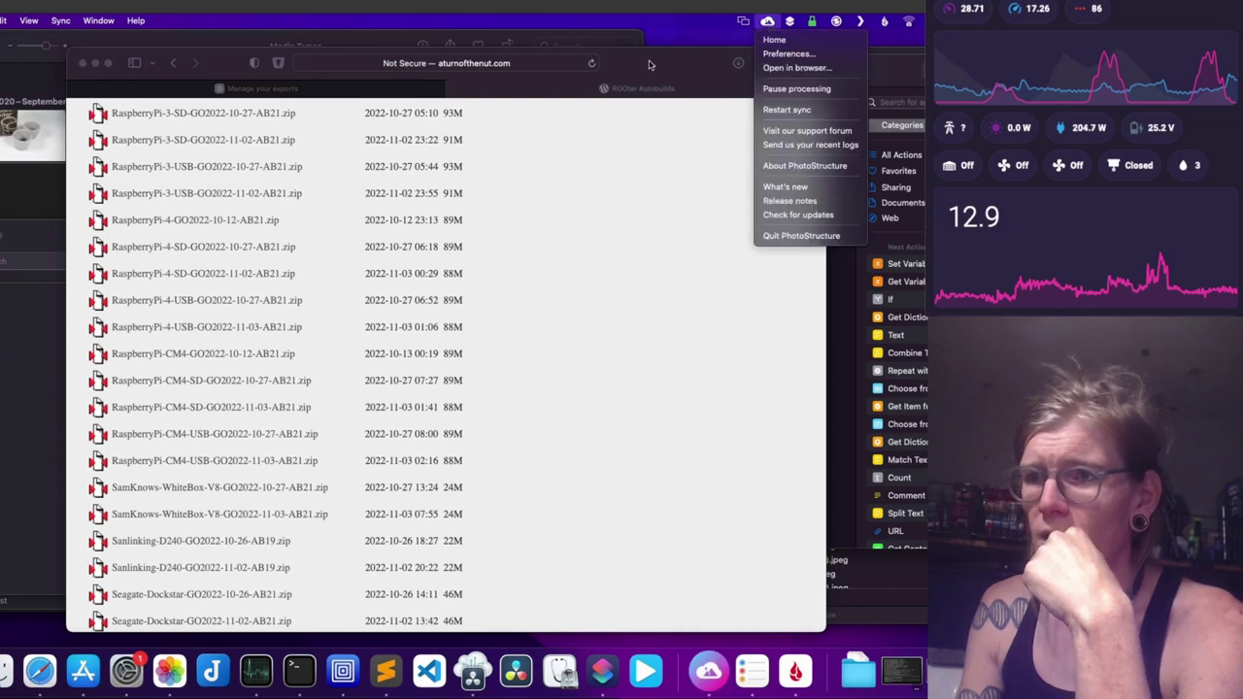
left_click(651, 199)
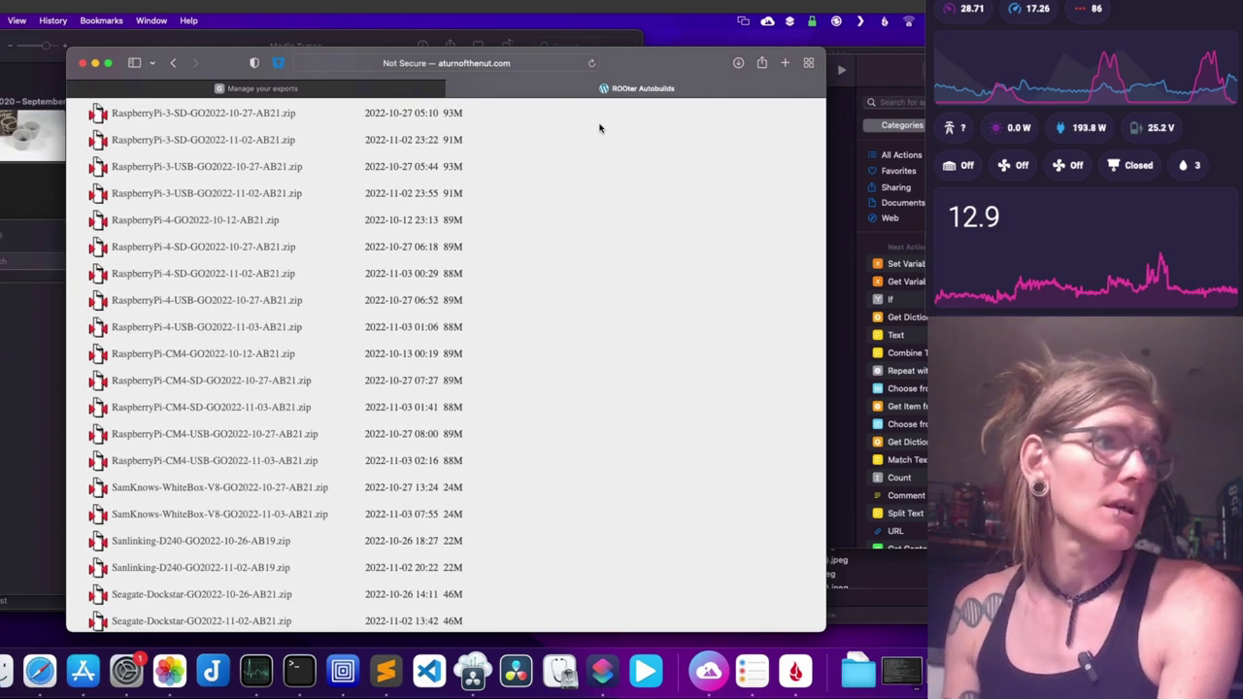
Step: View the Home Assistant Library dashboard, and browse the PhotoStructure photo library before minimizing it
key("super+Tab")
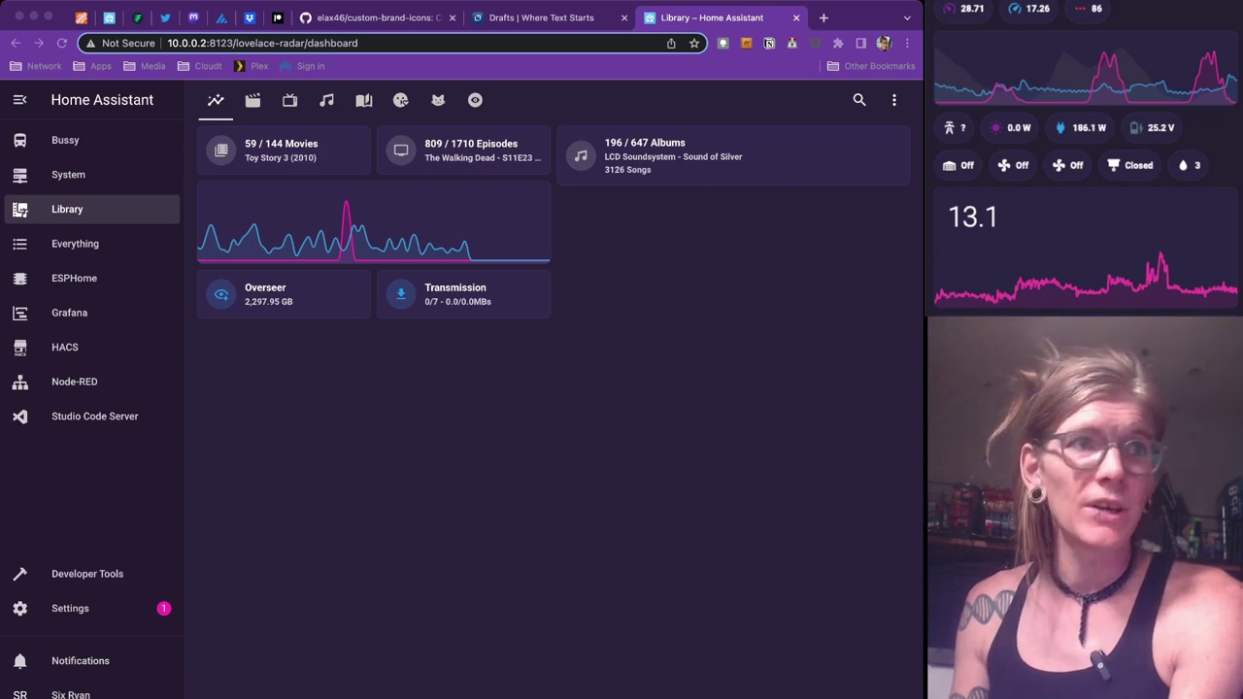
key("super+Tab")
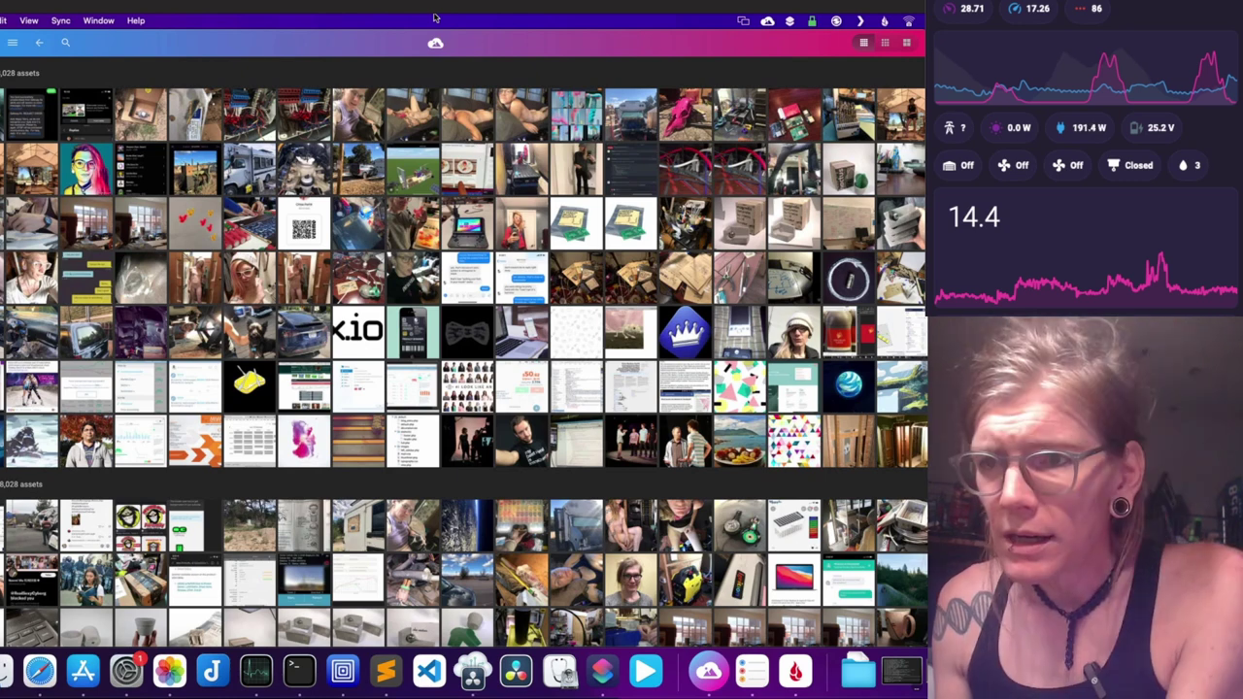
scroll(435, 17, "down", 5)
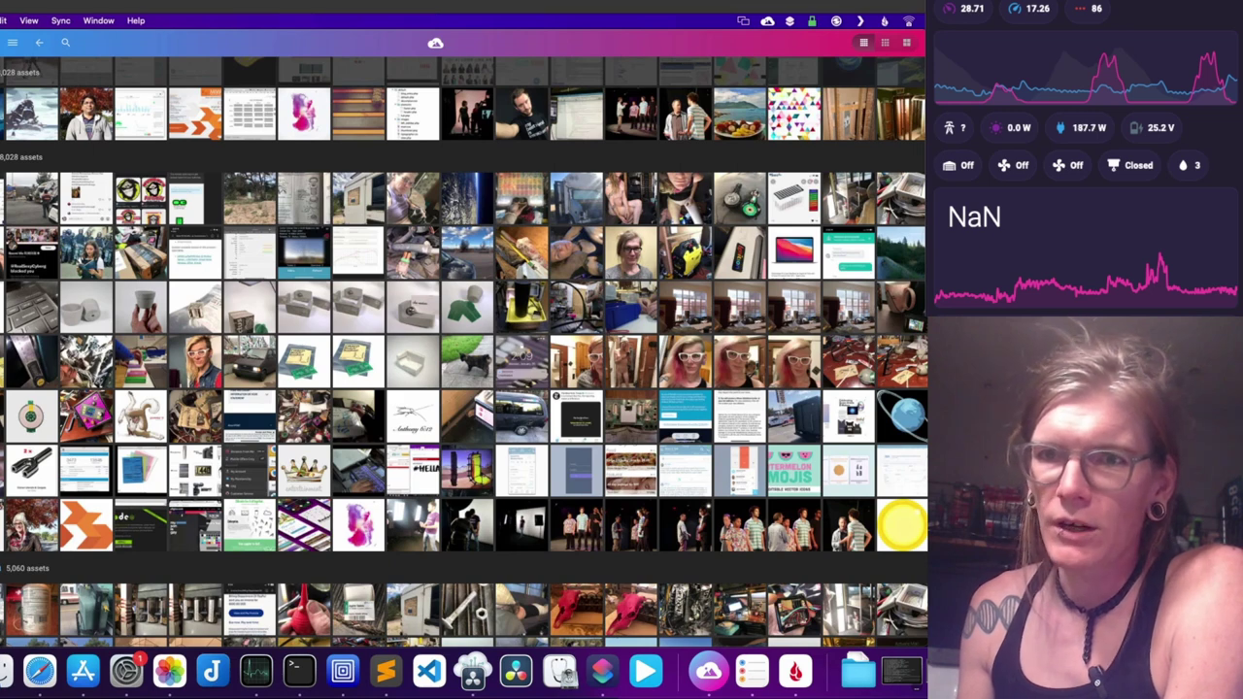
key("super+m")
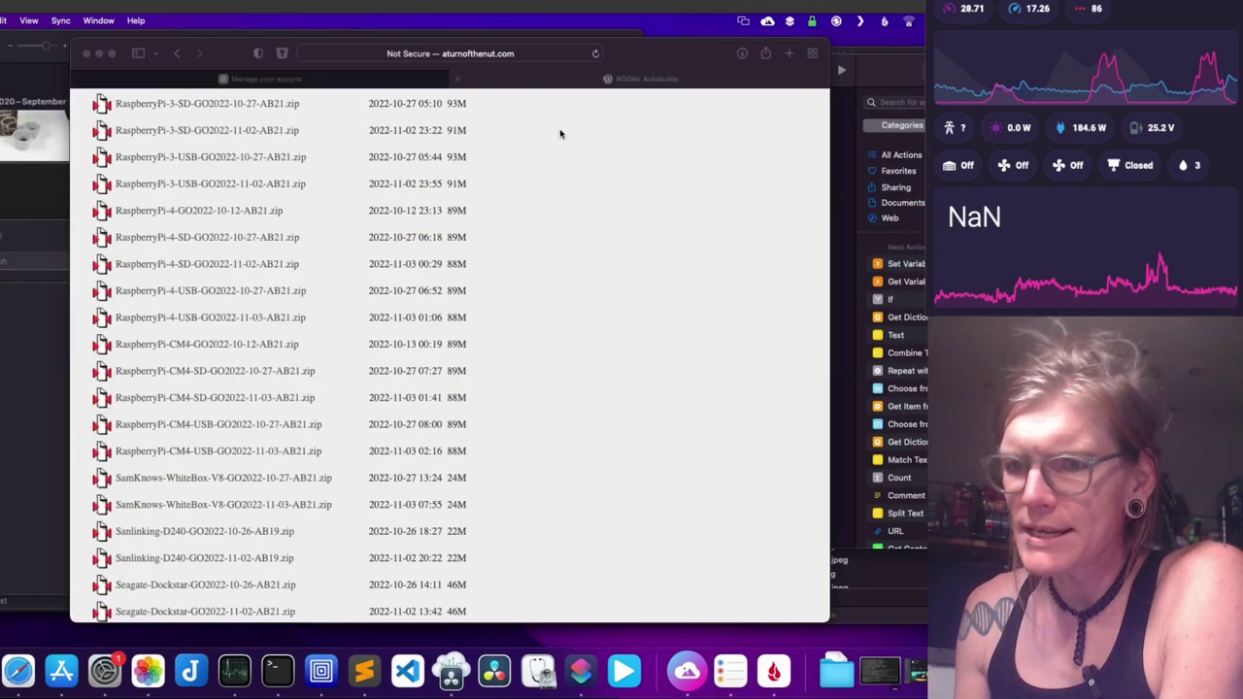
Step: Bring up the matobuntu virtual machine console and open a new blank browser tab beside it
left_click(321, 671)
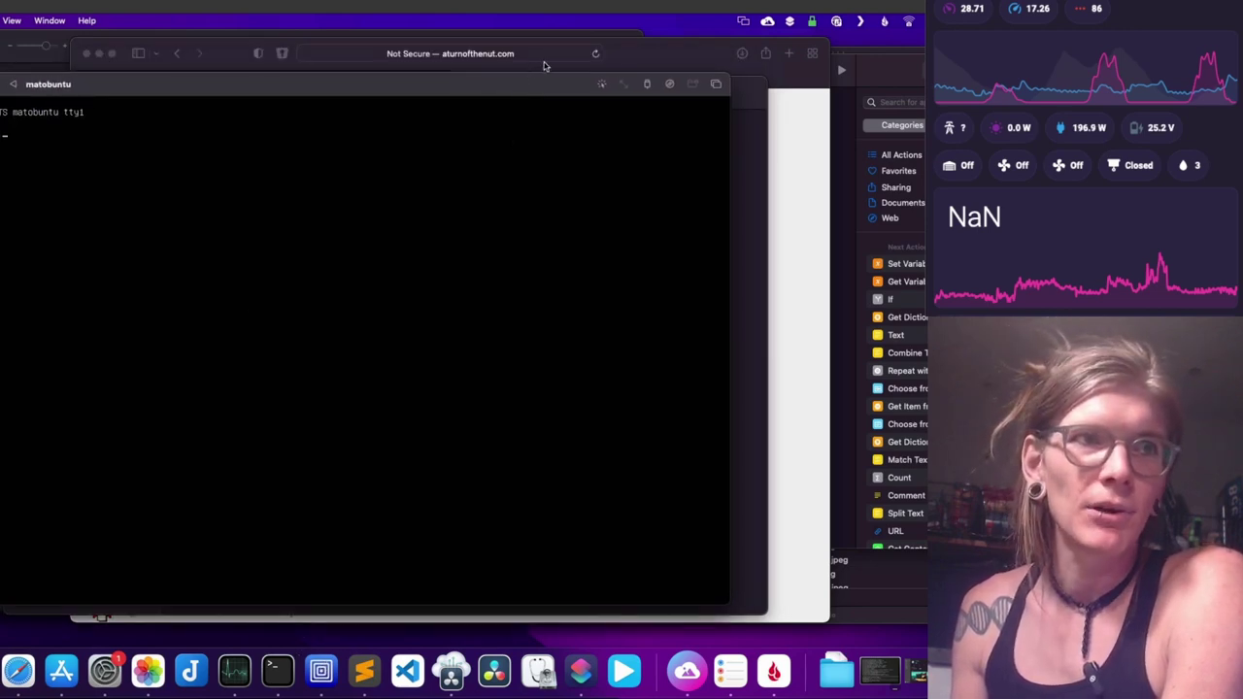
left_click(665, 65)
key("super+t")
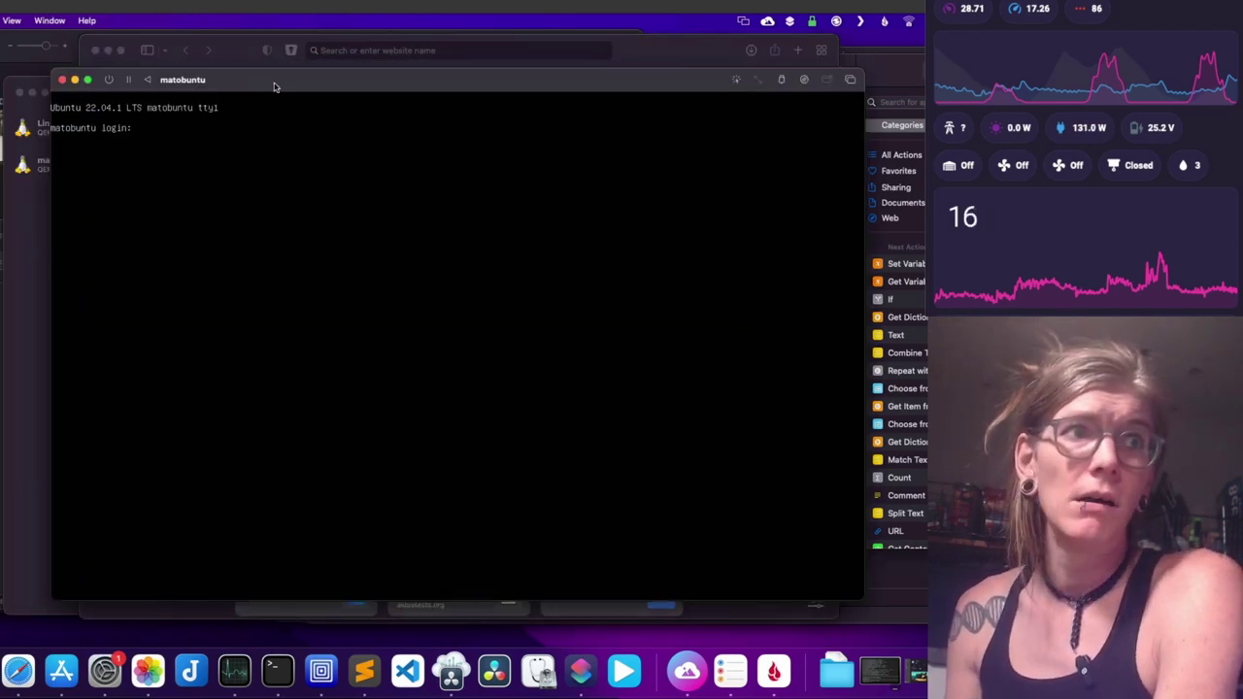
left_click_drag(272, 91, 242, 91)
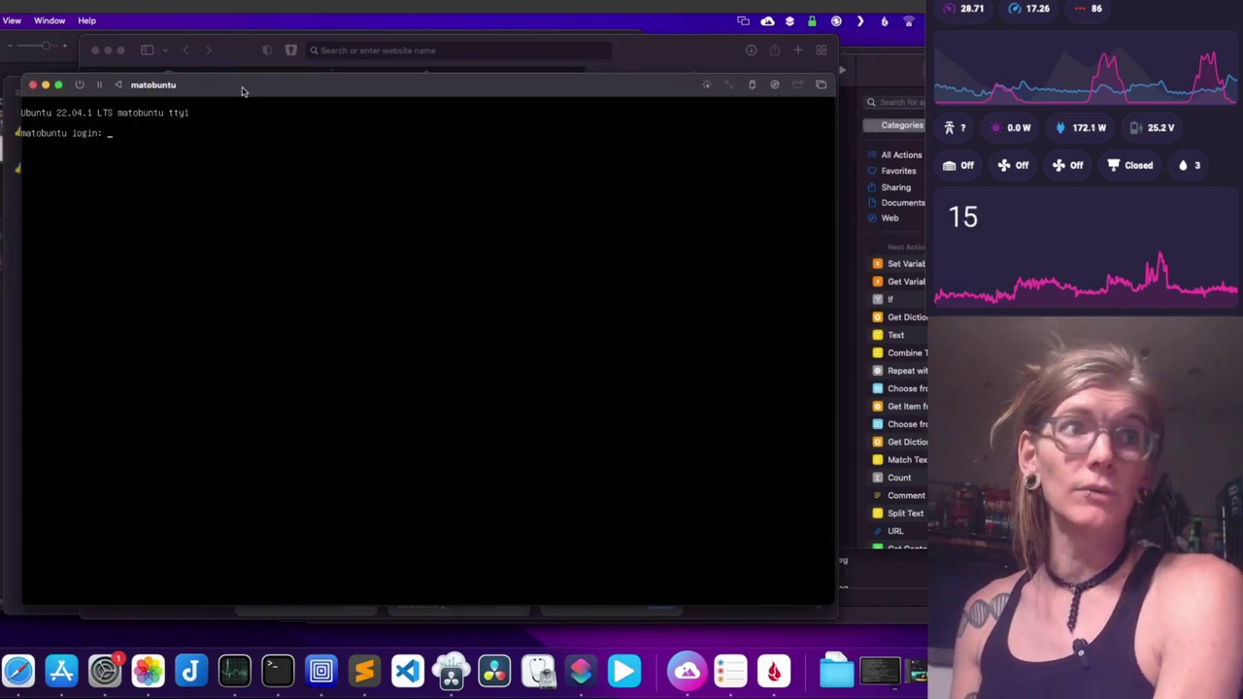
Step: Load the Portainer page at 10.0.0.7 in the new browser tab and decline saving its password
left_click(513, 54)
type("10.")
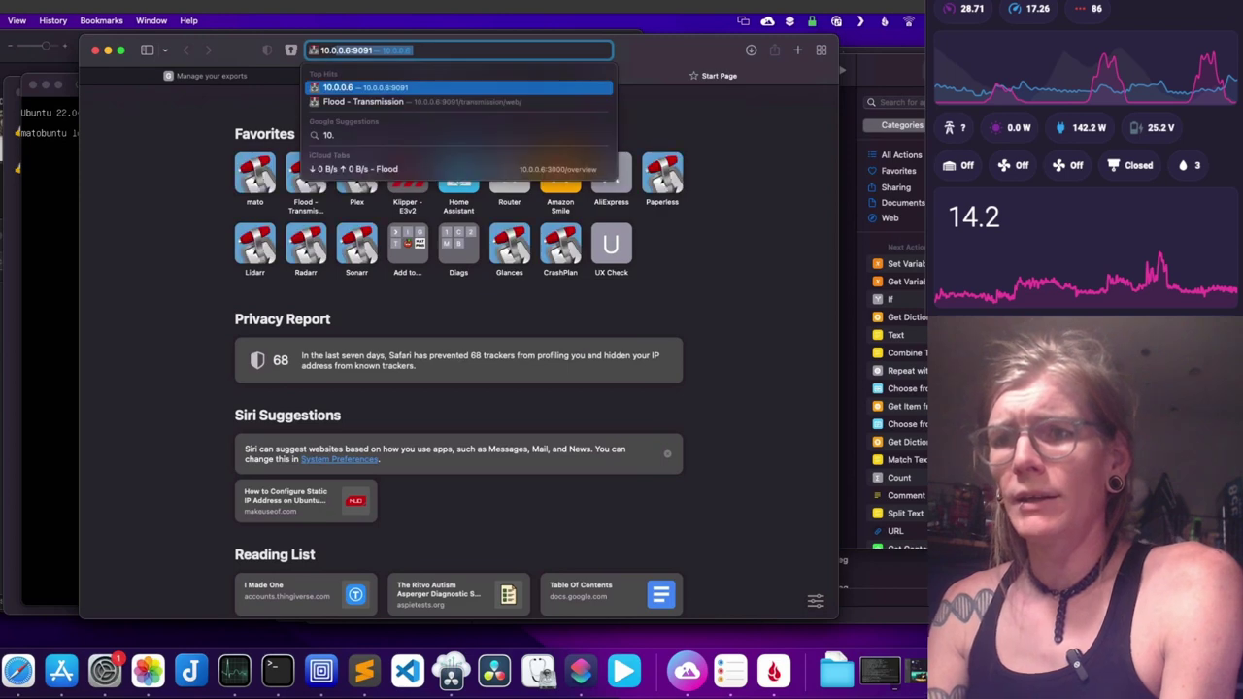
key("BackSpace")
key("BackSpace")
key("BackSpace")
key("BackSpace")
type("10.0.0.7")
key("Return")
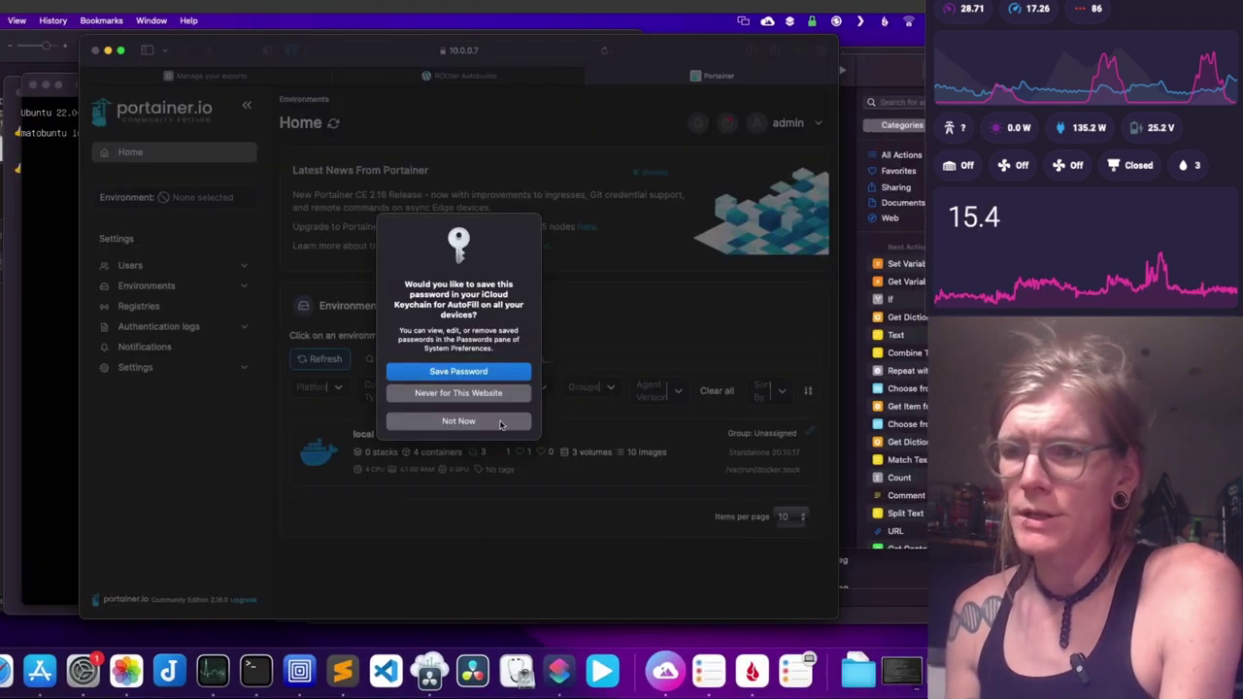
left_click(472, 424)
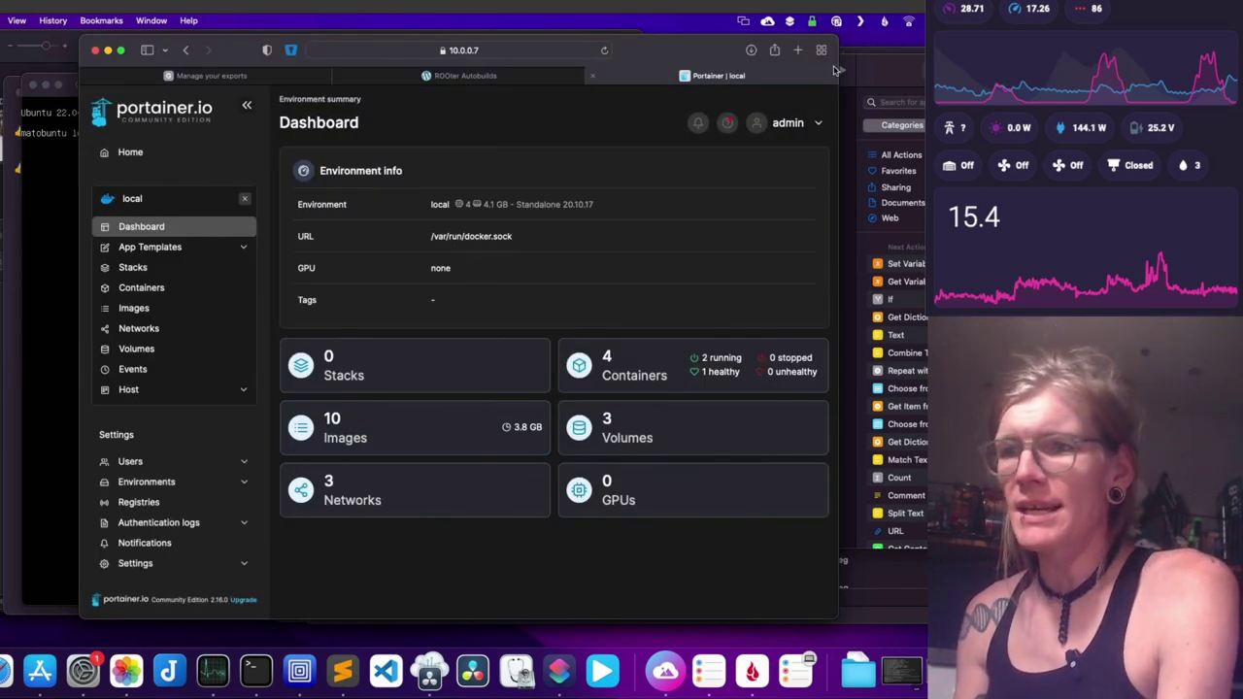
Step: Open the container list of the local environment in Portainer and review the Docker containers
left_click(292, 51)
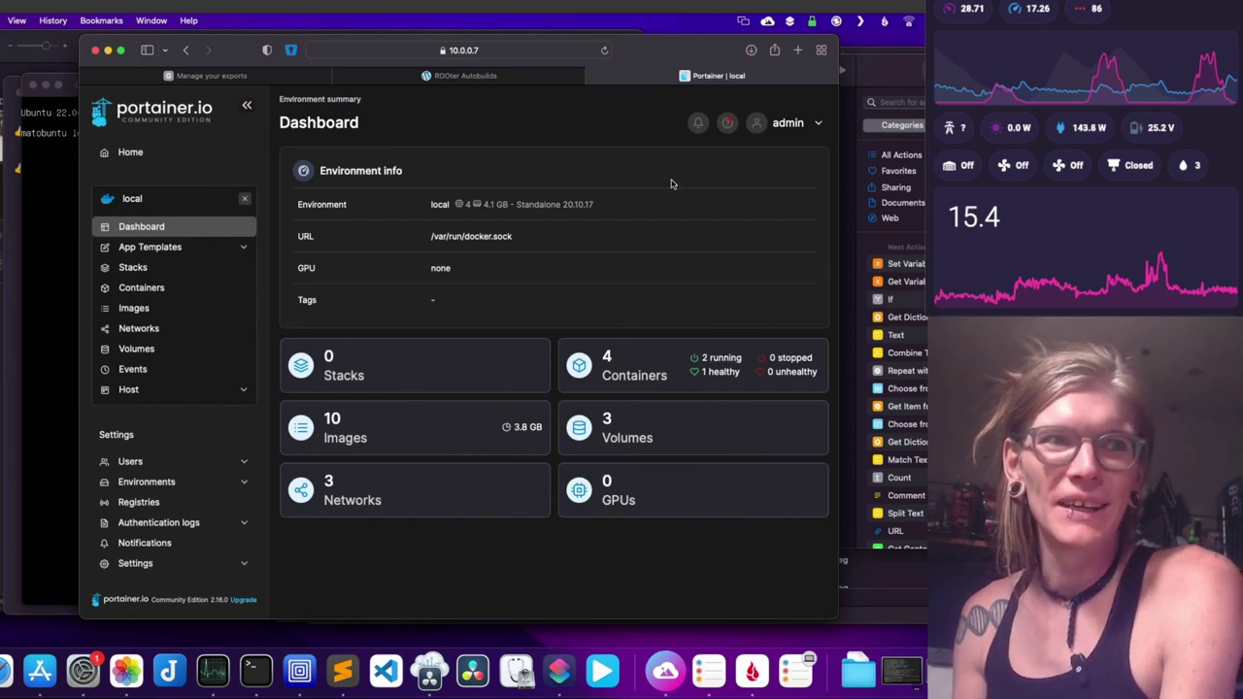
left_click(647, 365)
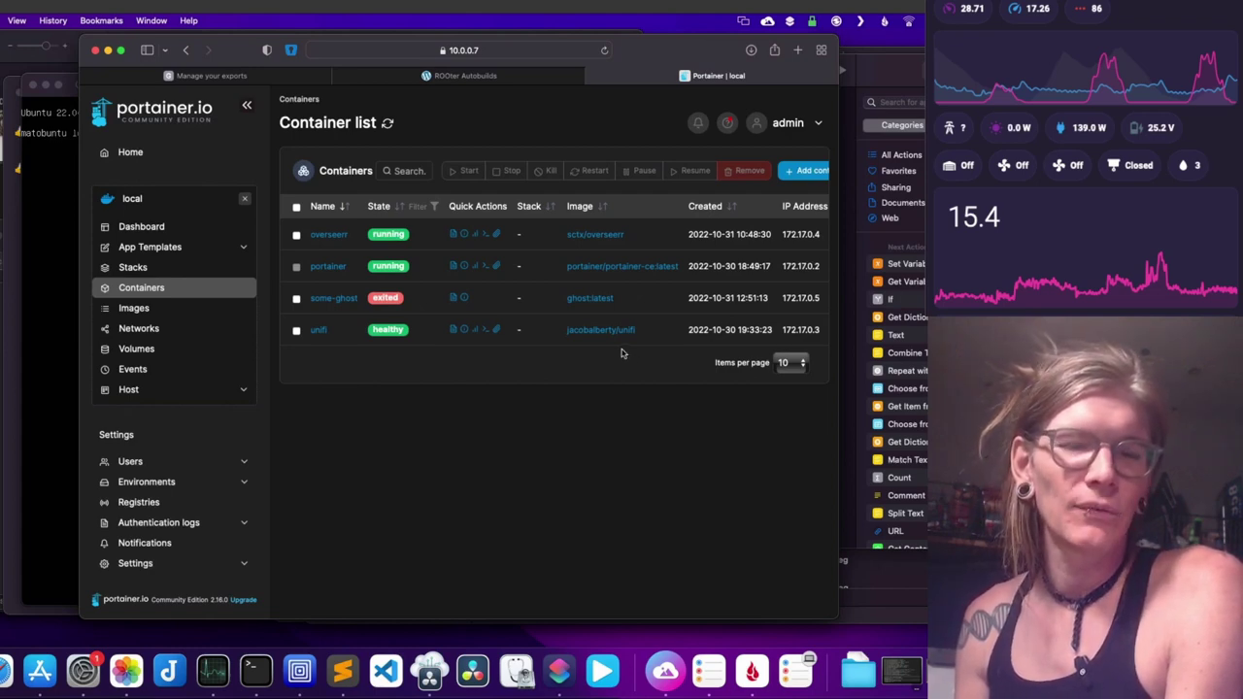
left_click_drag(666, 53, 665, 61)
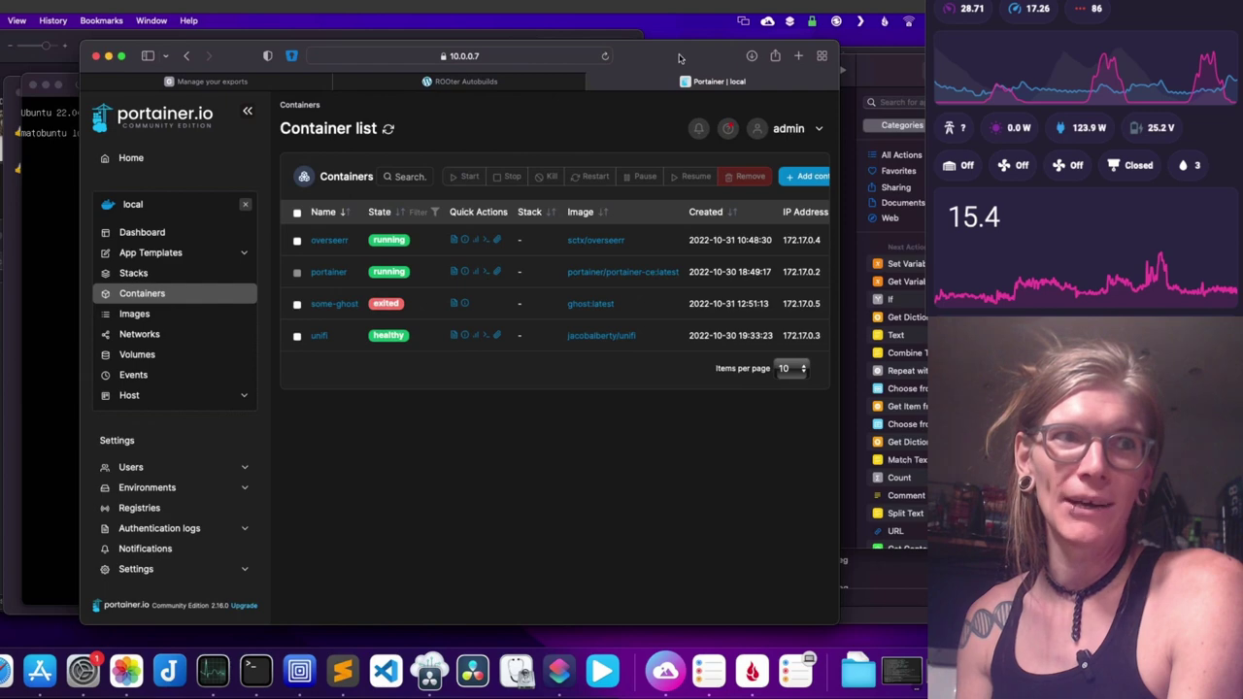
left_click_drag(679, 59, 673, 56)
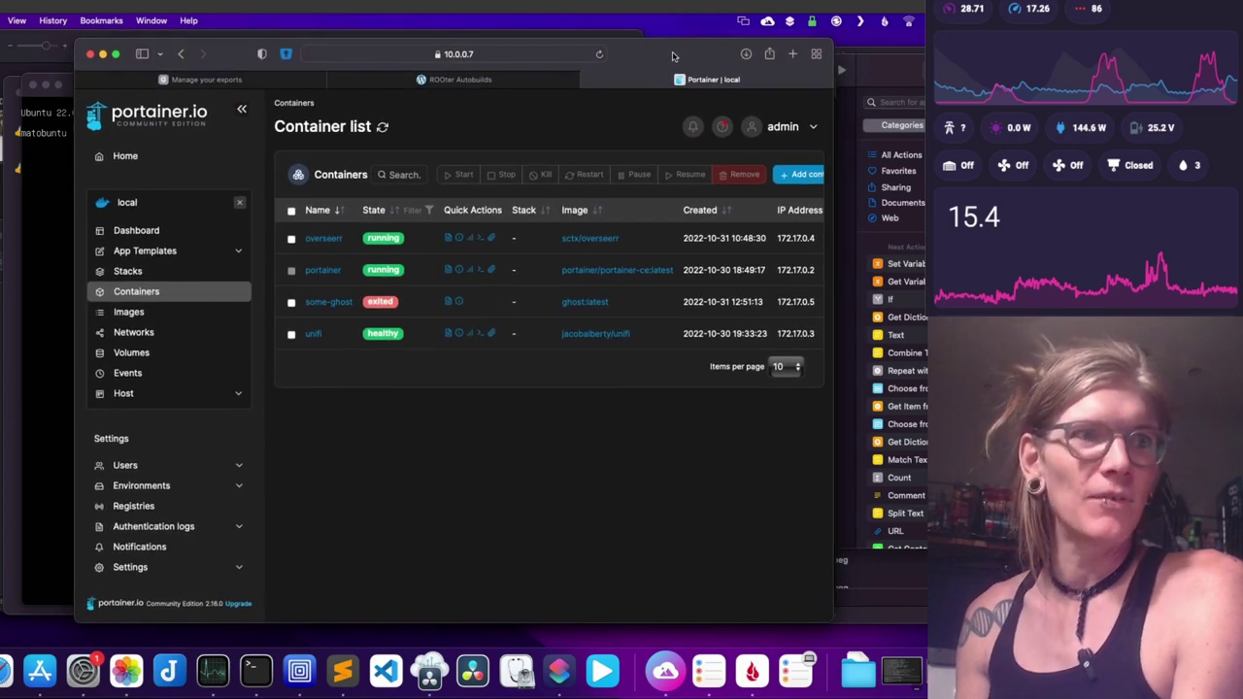